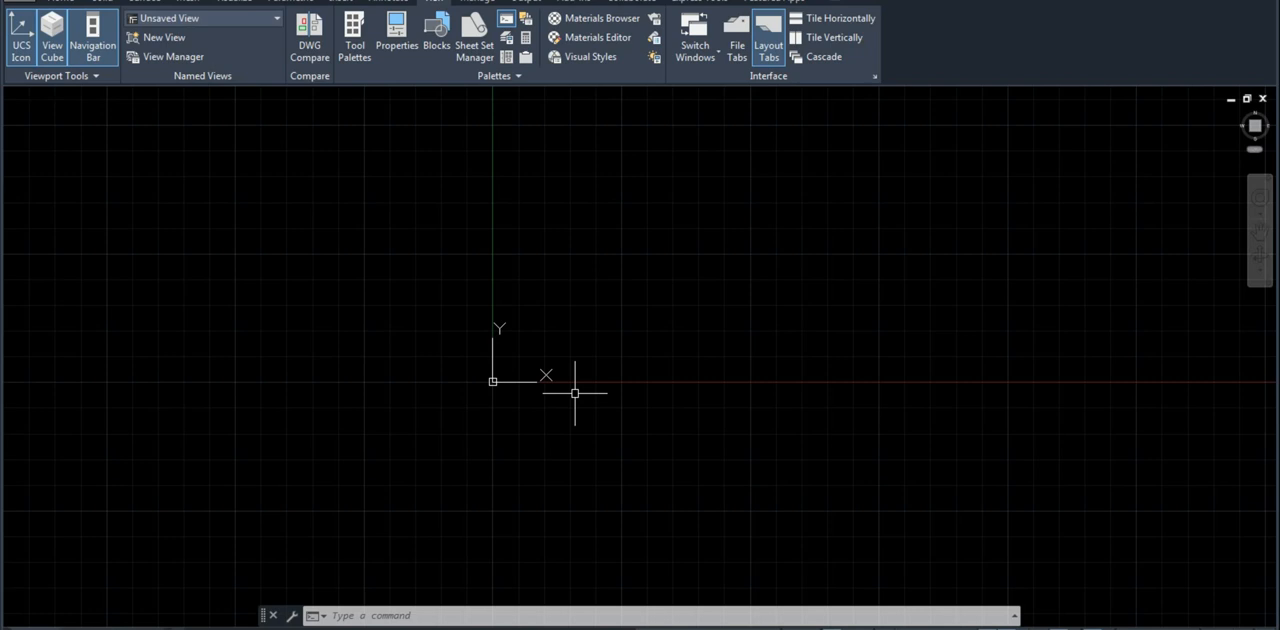
# Step: Set the UCS icon to the Noorigin option so it stays in the corner of the drawing area
pyautogui.write('UCSIC')
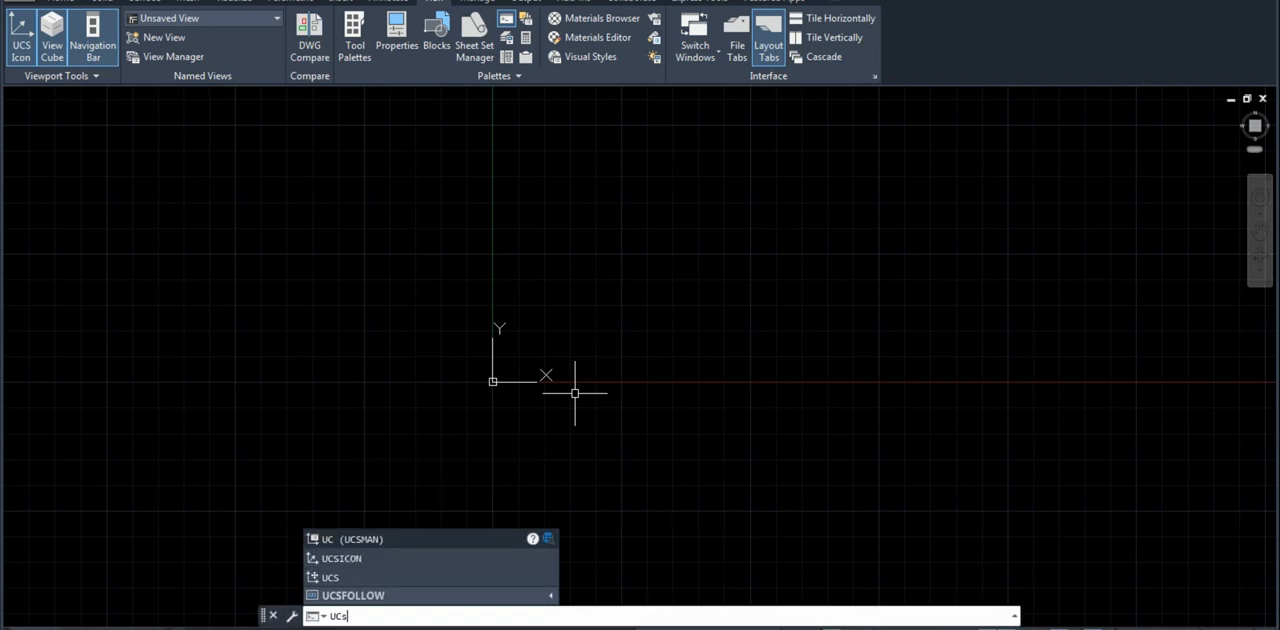
pyautogui.write('O')
pyautogui.press('Return')
pyautogui.write('n')
pyautogui.press('Return')
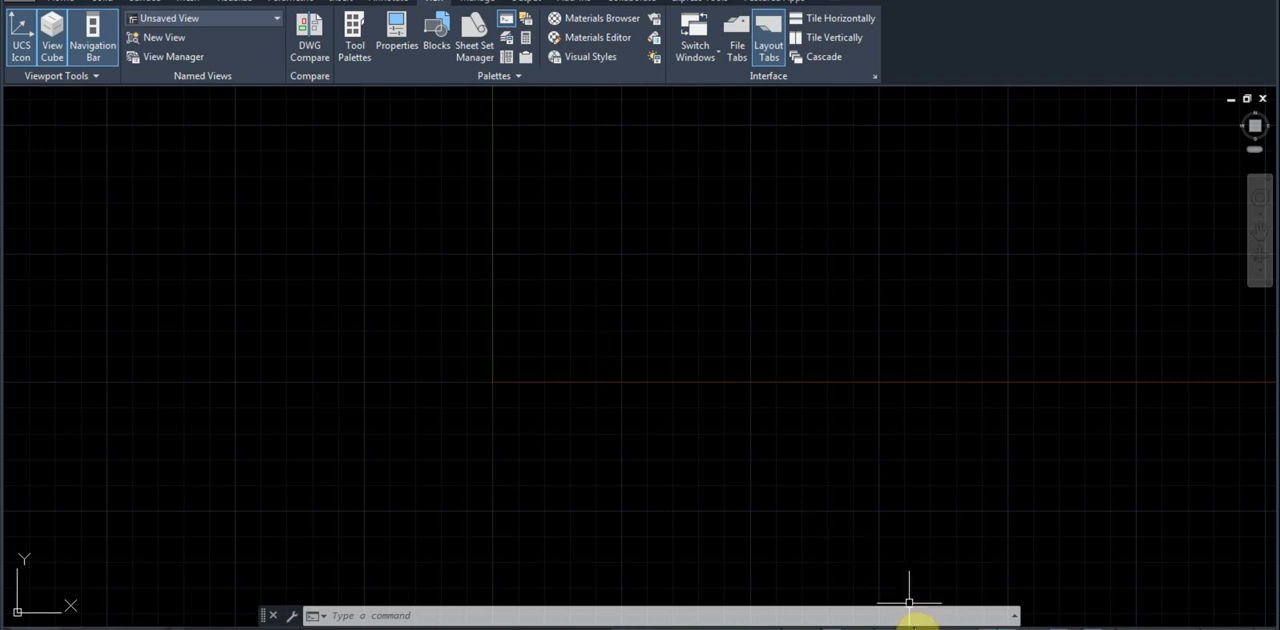
# Step: Turn on Ortho mode and switch off the grid display for the drawing
pyautogui.press('F8')
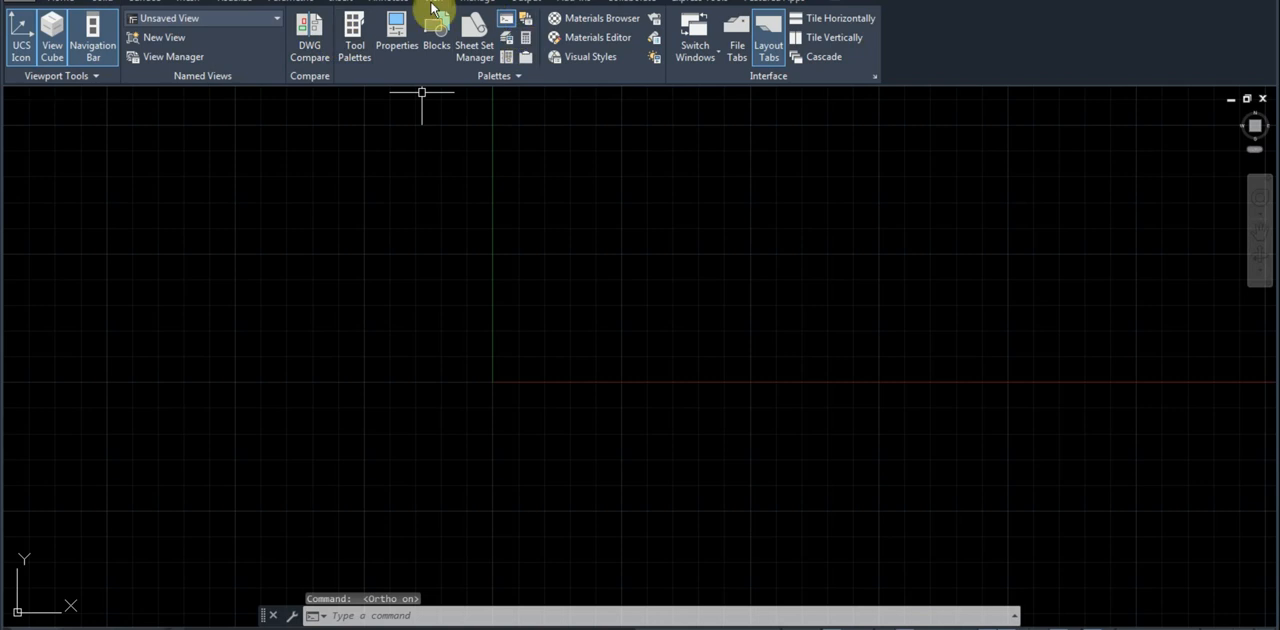
pyautogui.click(74, 3)
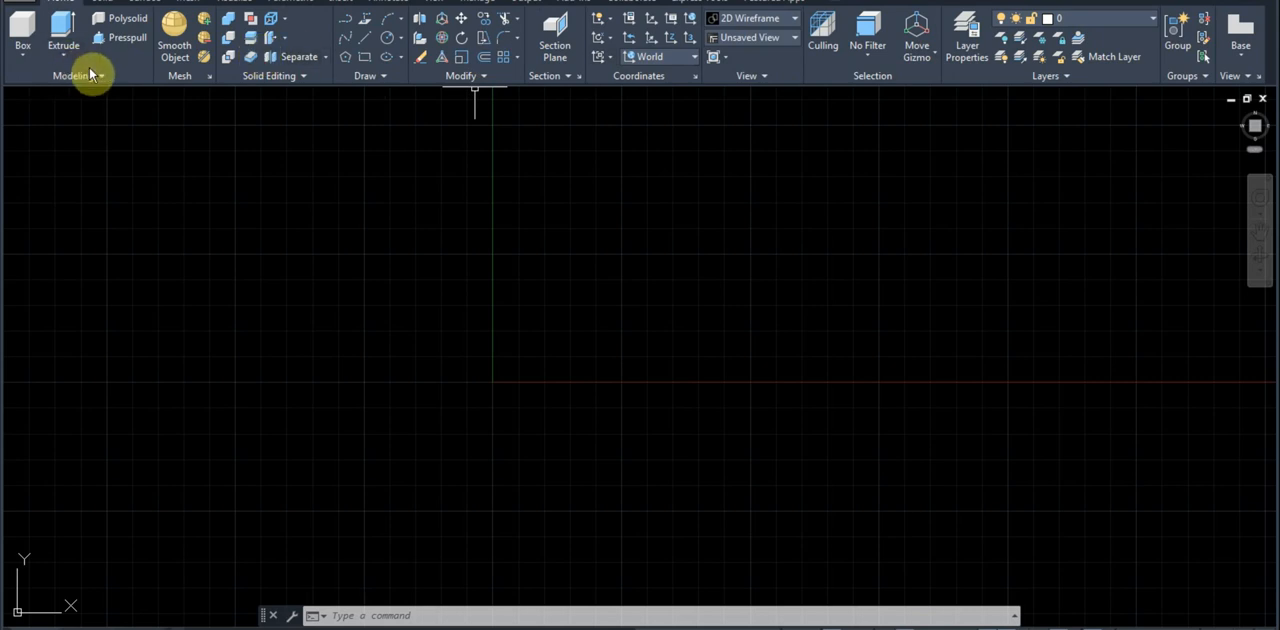
pyautogui.click(63, 54)
pyautogui.click(624, 628)
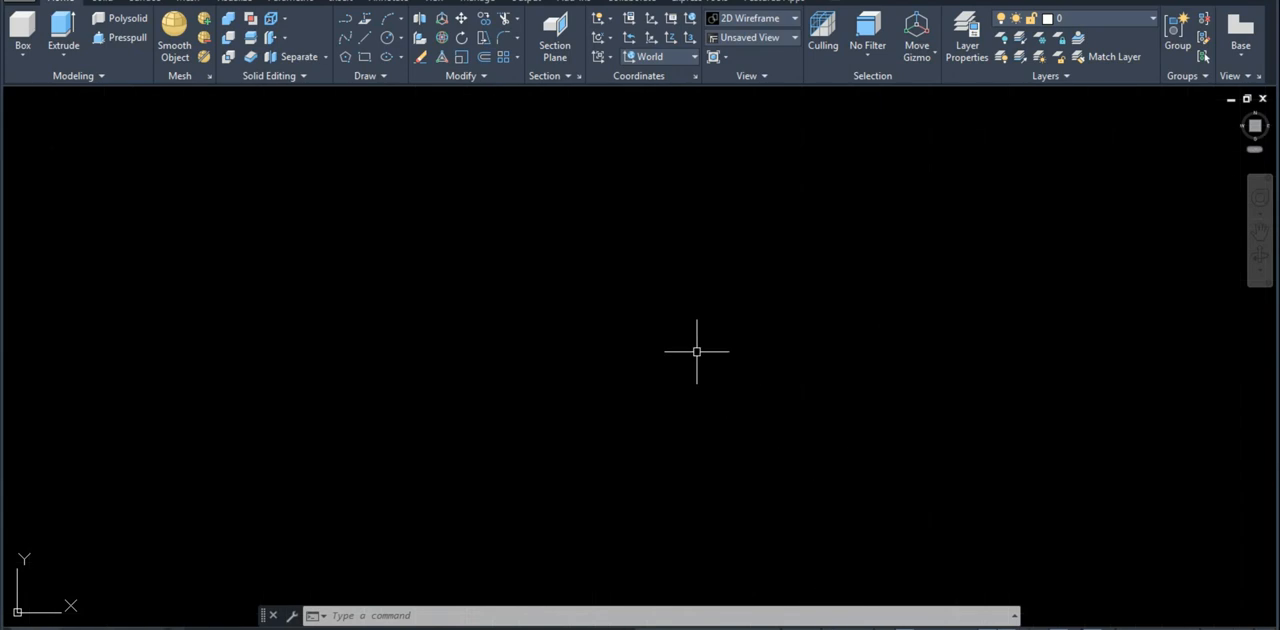
# Step: Draw a circle with a radius of 28 in the middle of the empty drawing area
pyautogui.write('c')
pyautogui.press('Return')
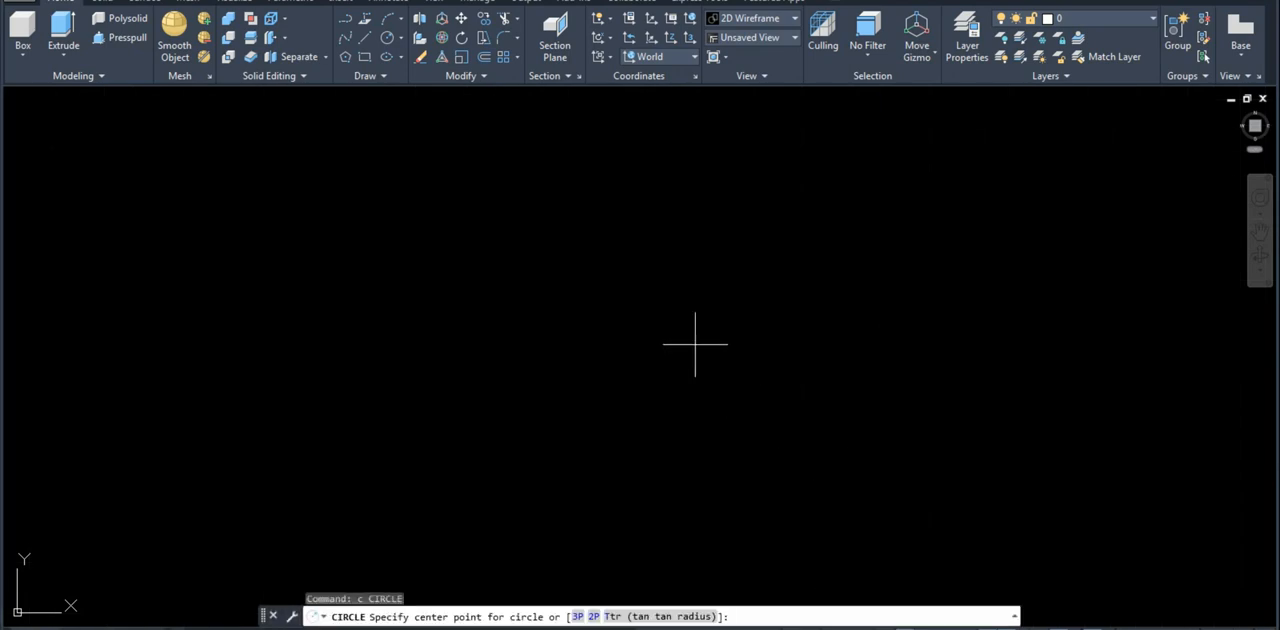
pyautogui.click(630, 352)
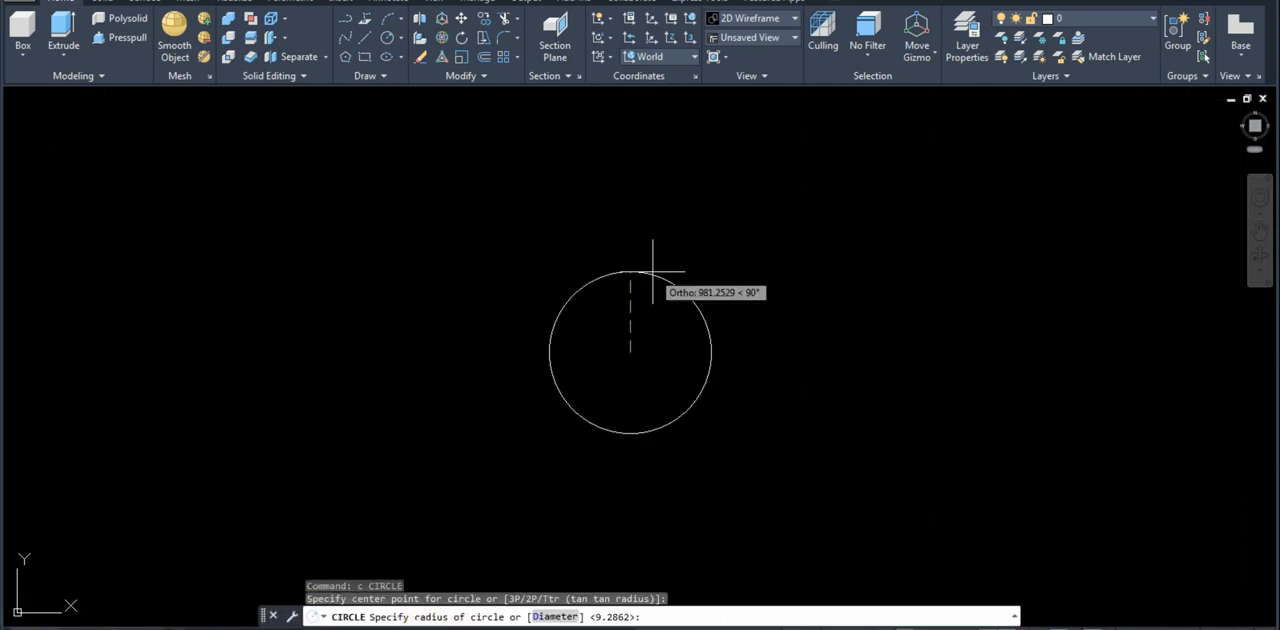
pyautogui.write('28')
pyautogui.press('Return')
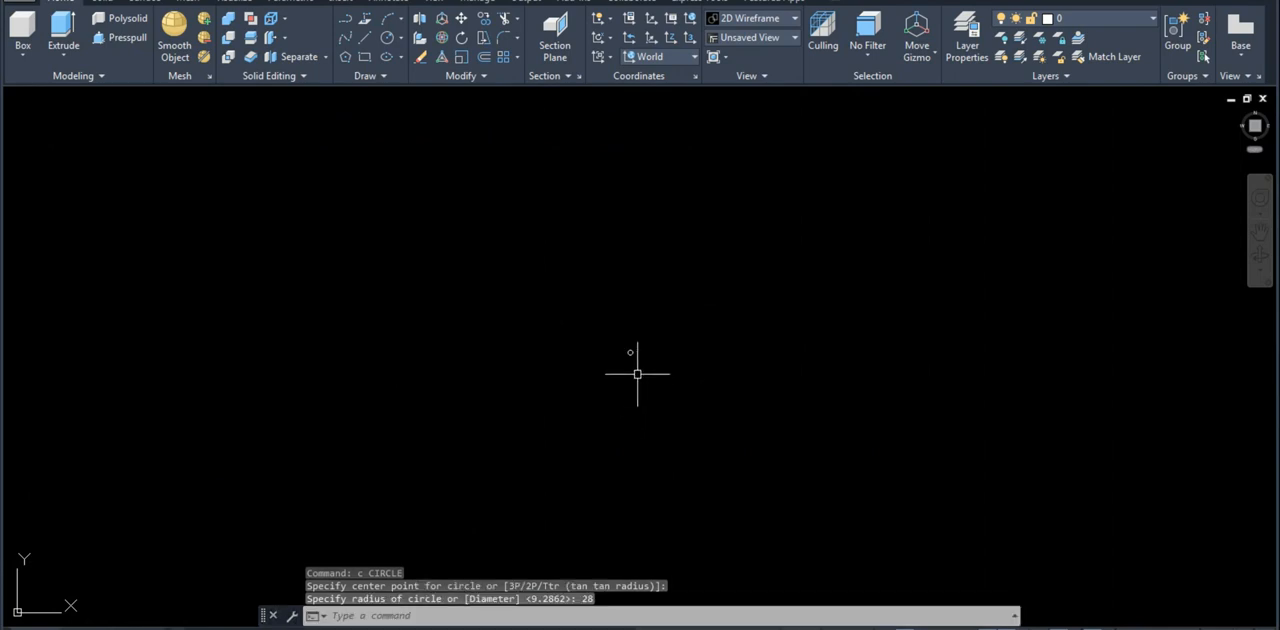
pyautogui.write('z')
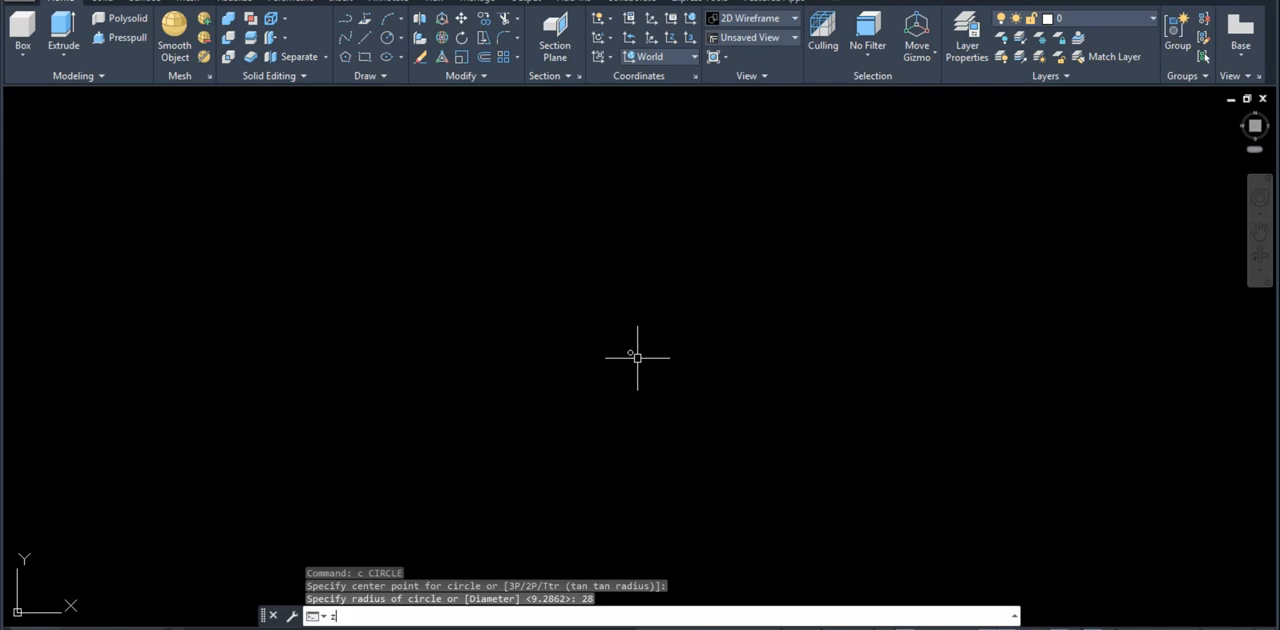
pyautogui.press('Return')
pyautogui.write('e')
pyautogui.press('Return')
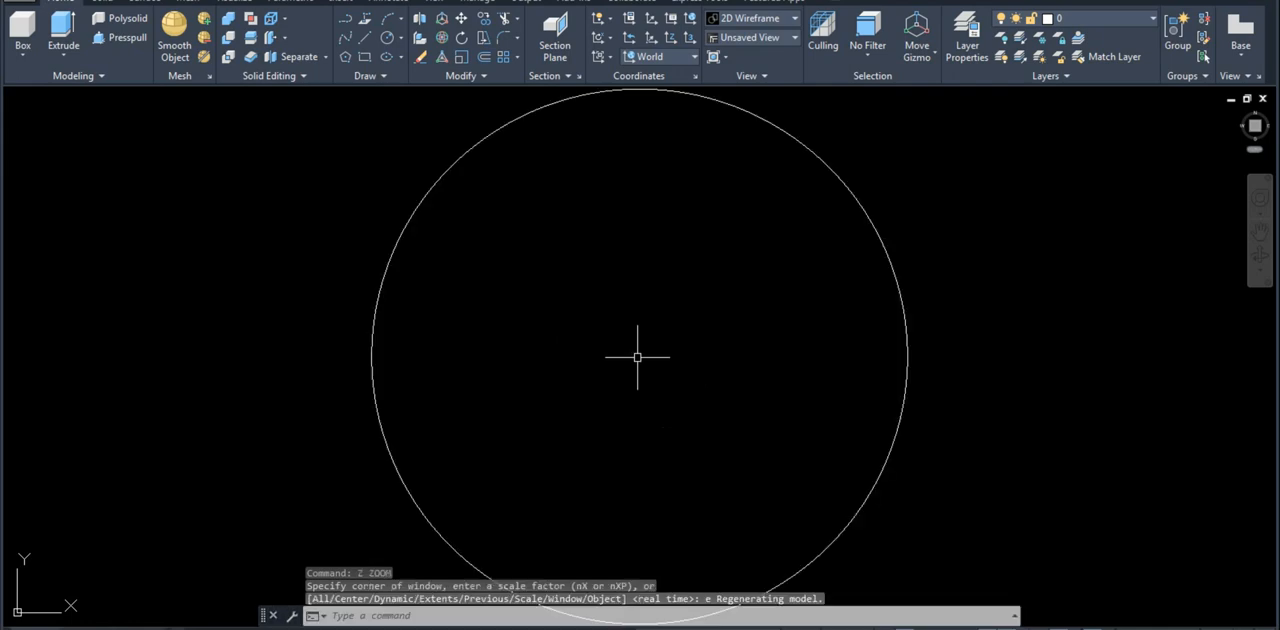
pyautogui.scroll(-4, 652, 348)
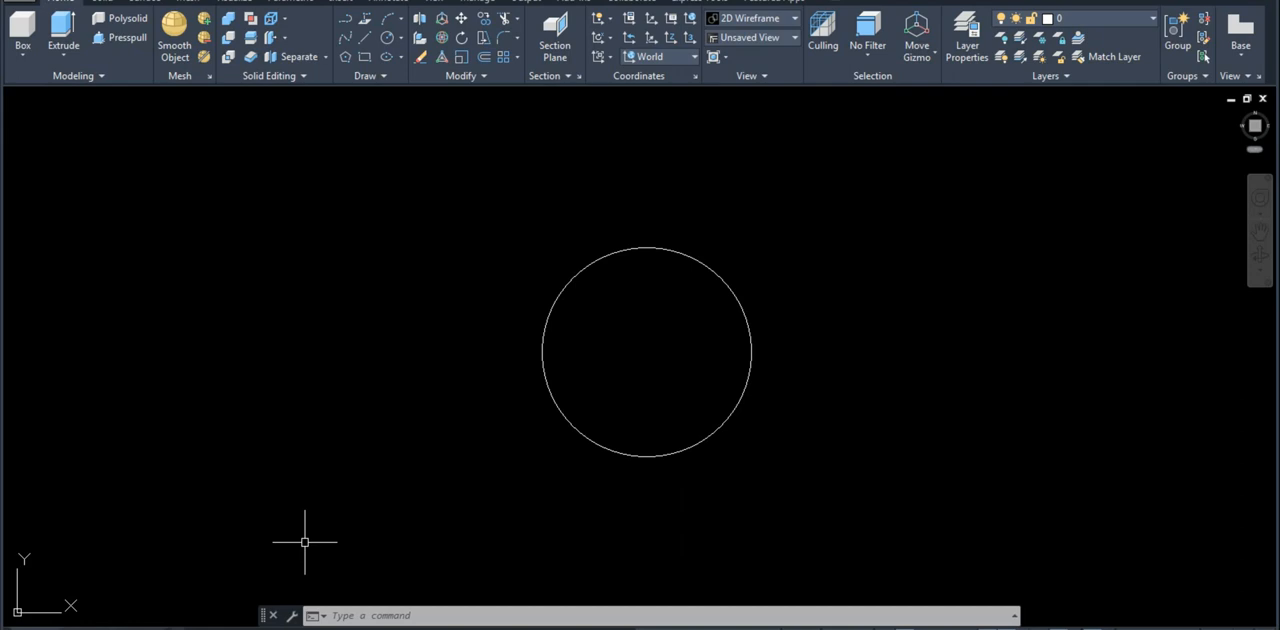
# Step: Draw a concentric circle with a radius of 16 inside the existing circle
pyautogui.write('c')
pyautogui.press('Return')
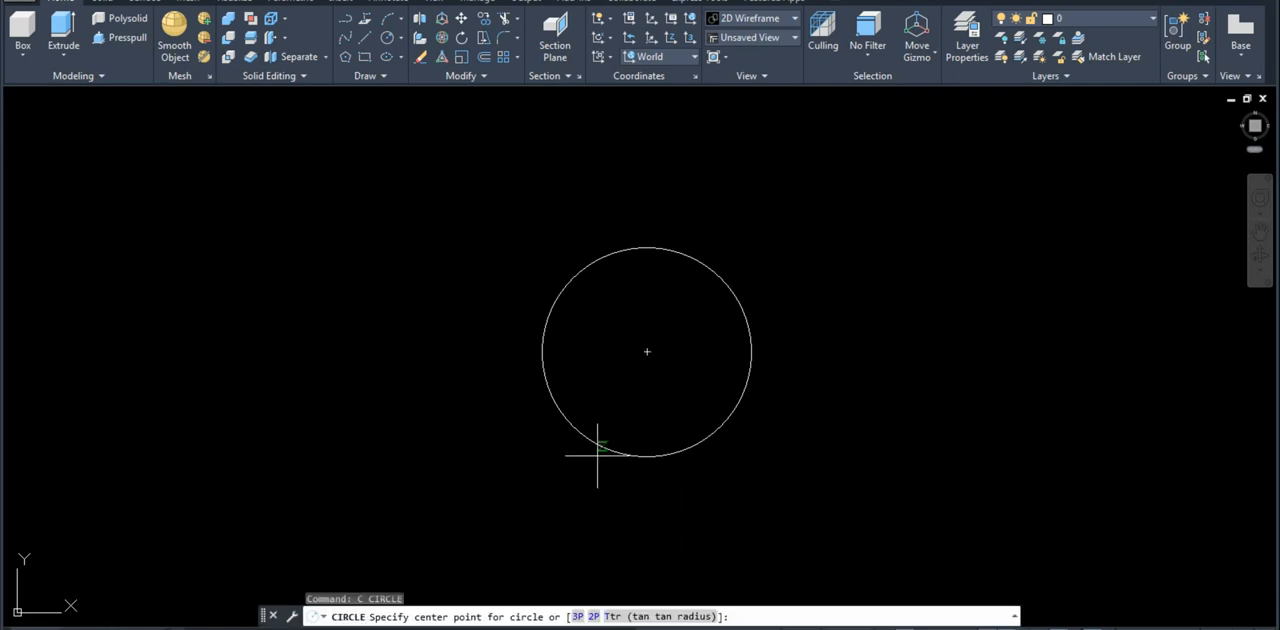
pyautogui.click(647, 352)
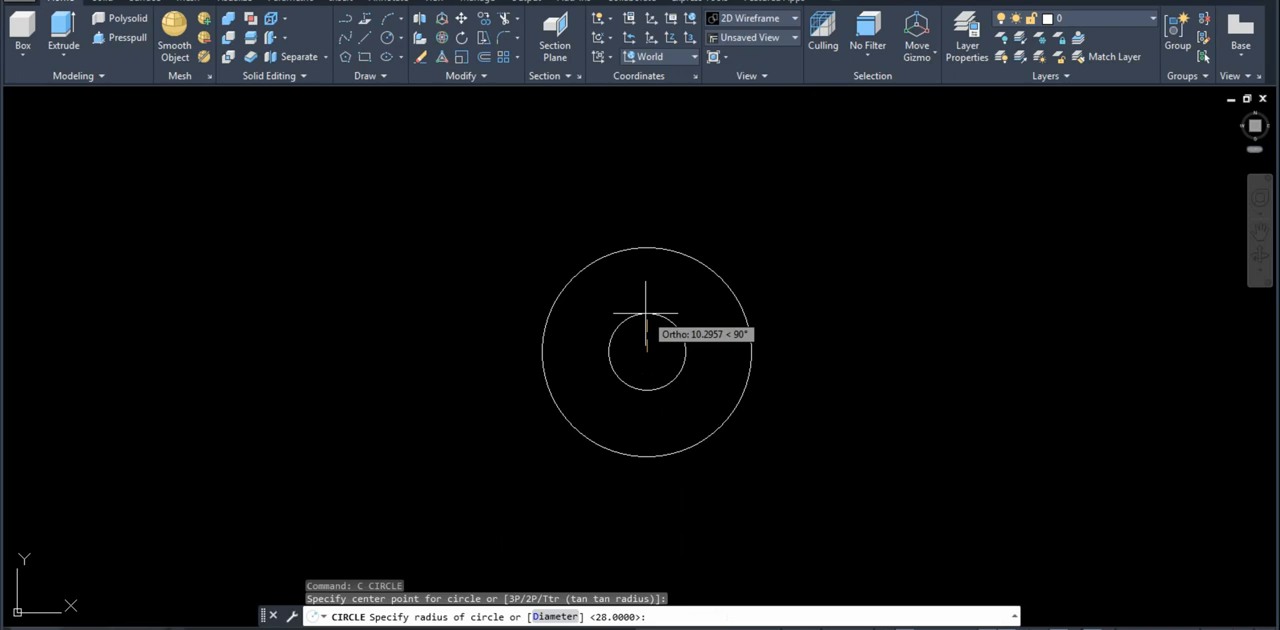
pyautogui.write('16')
pyautogui.press('Return')
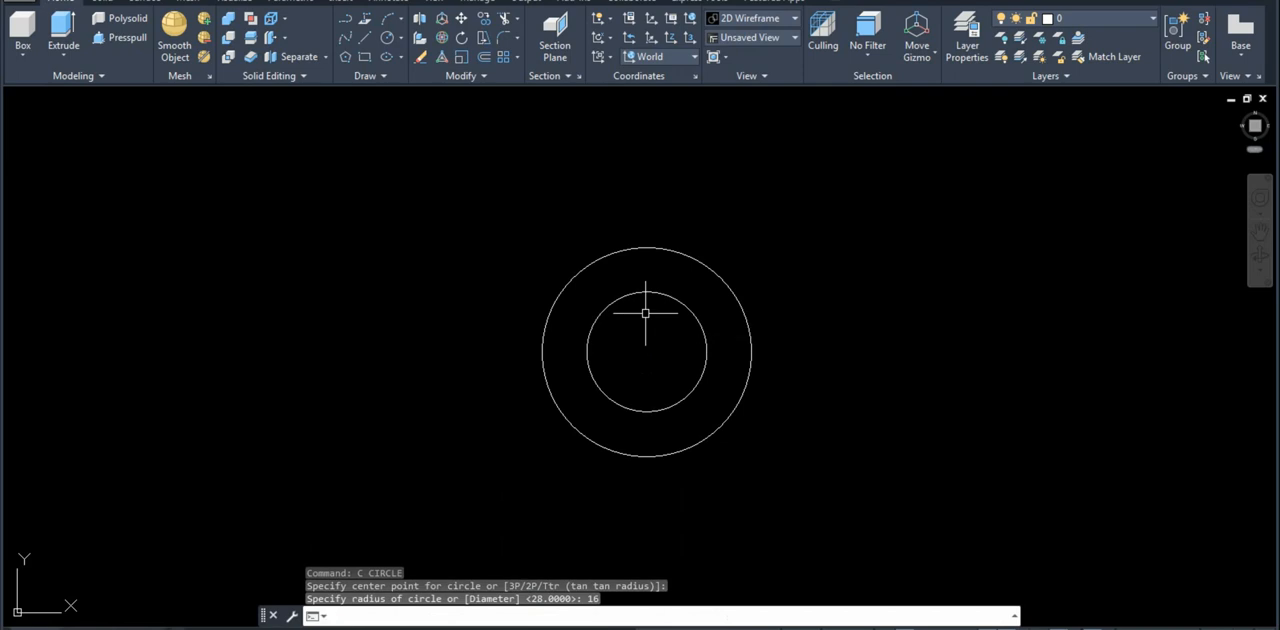
pyautogui.write('l')
pyautogui.press('Return')
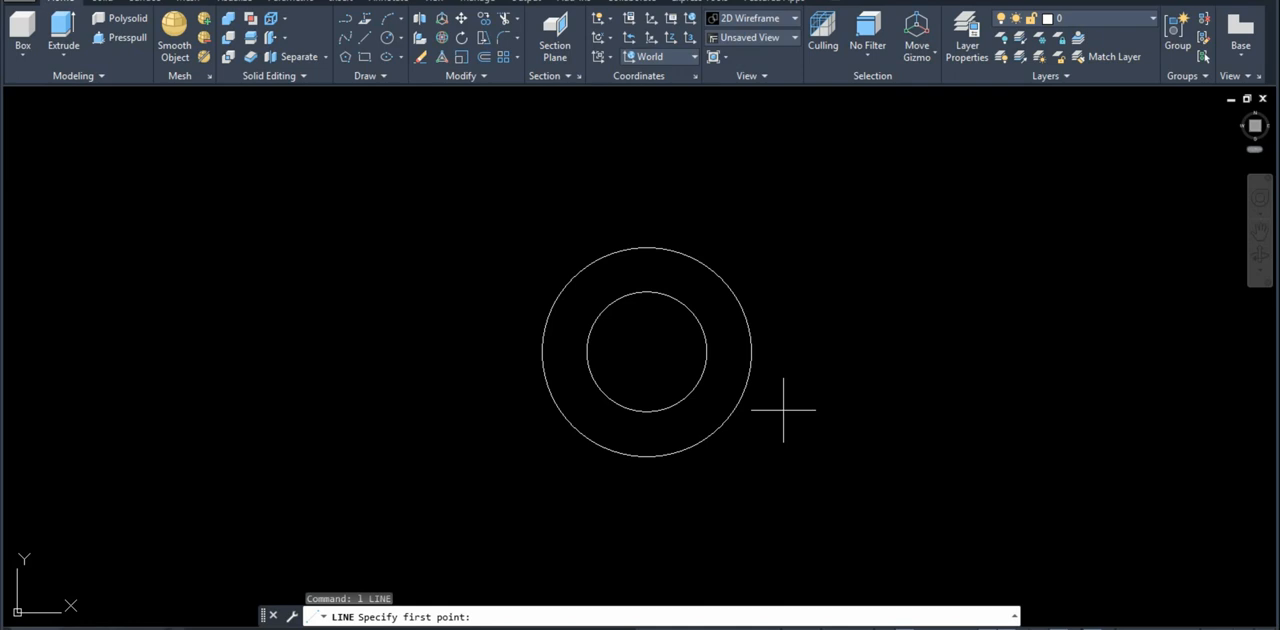
pyautogui.press('Escape')
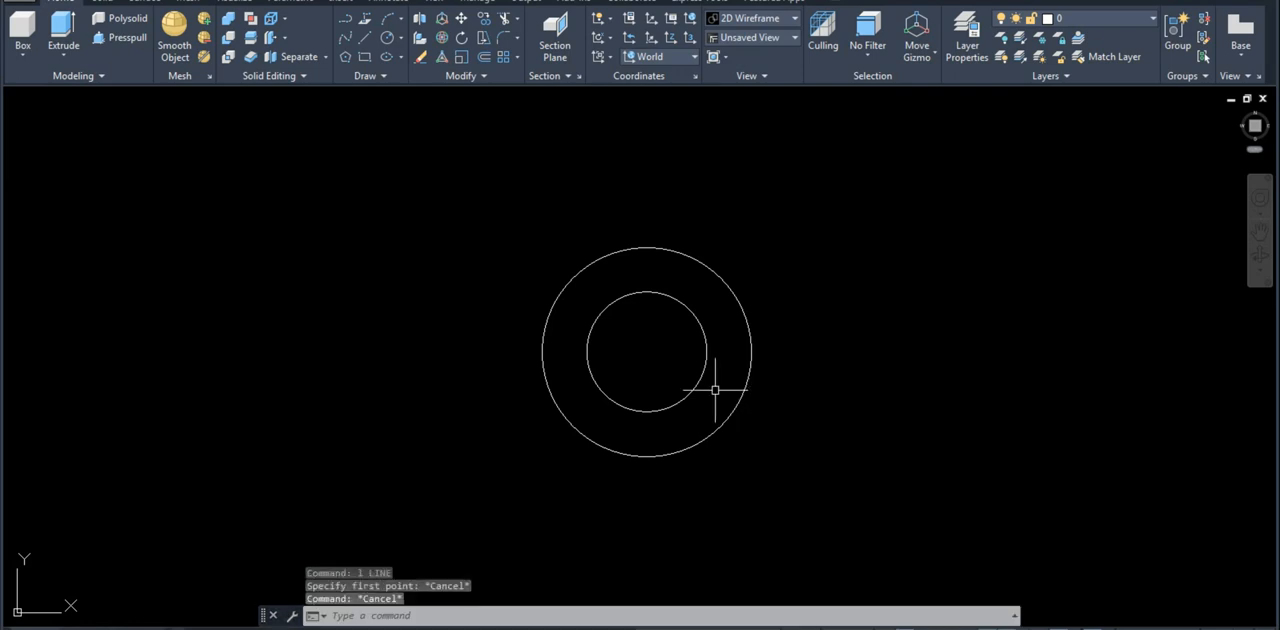
# Step: Erase the inner circle, keeping only the outer one
pyautogui.click(695, 403)
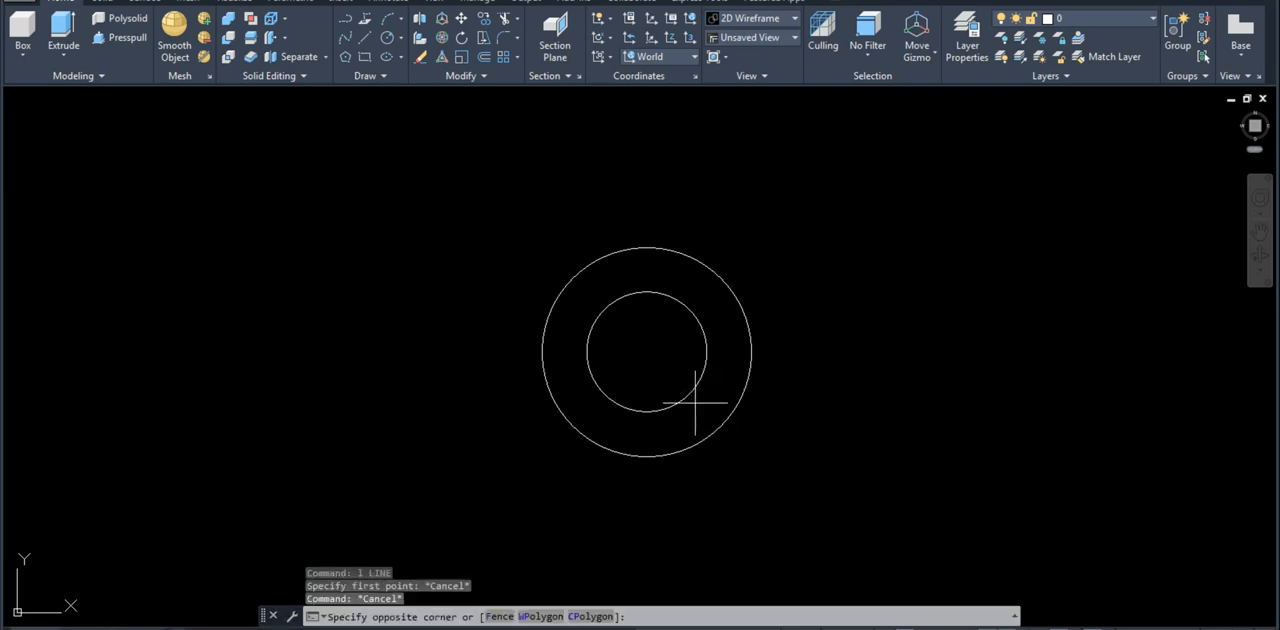
pyautogui.click(666, 375)
pyautogui.write('e')
pyautogui.press('Return')
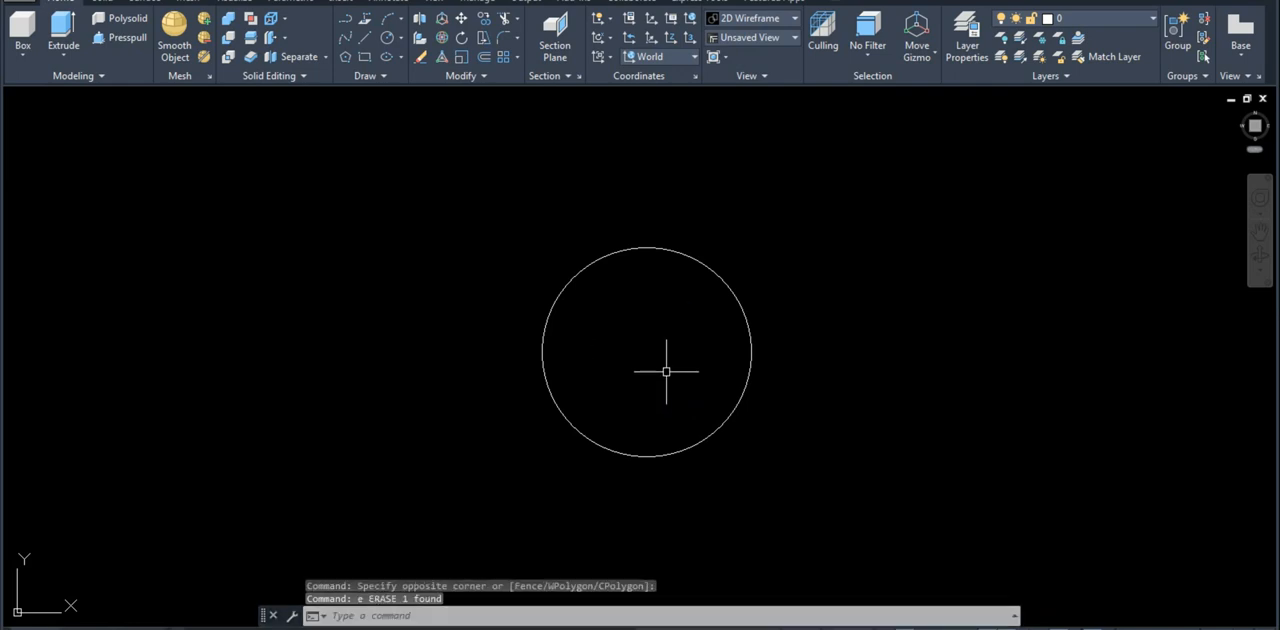
# Step: Draw a horizontal line 90 long to the left from the circle's center, consulting the reference drawing
pyautogui.write('l')
pyautogui.press('Return')
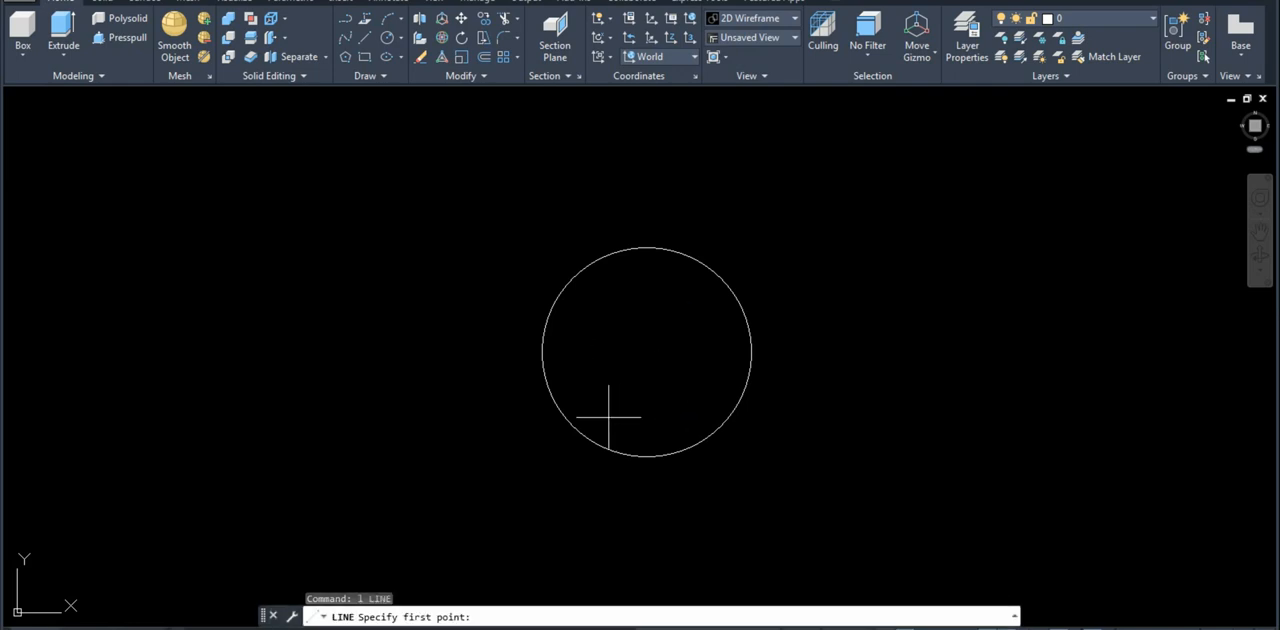
pyautogui.press('super+d')
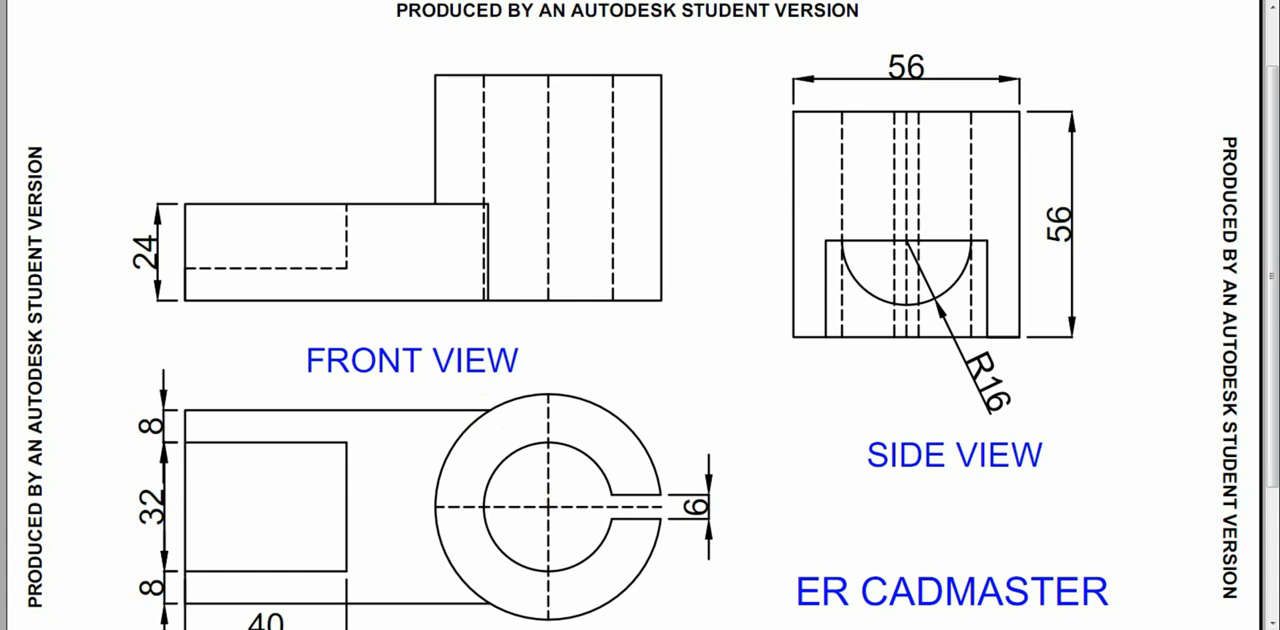
pyautogui.moveTo(120, 628)
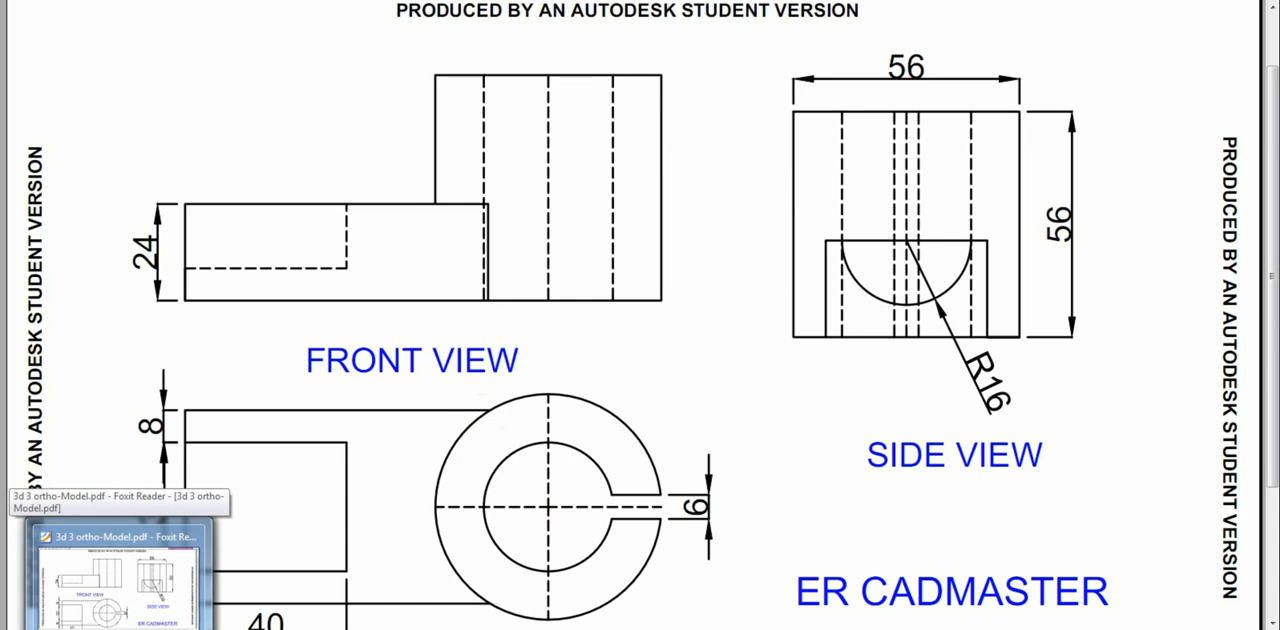
pyautogui.click(120, 628)
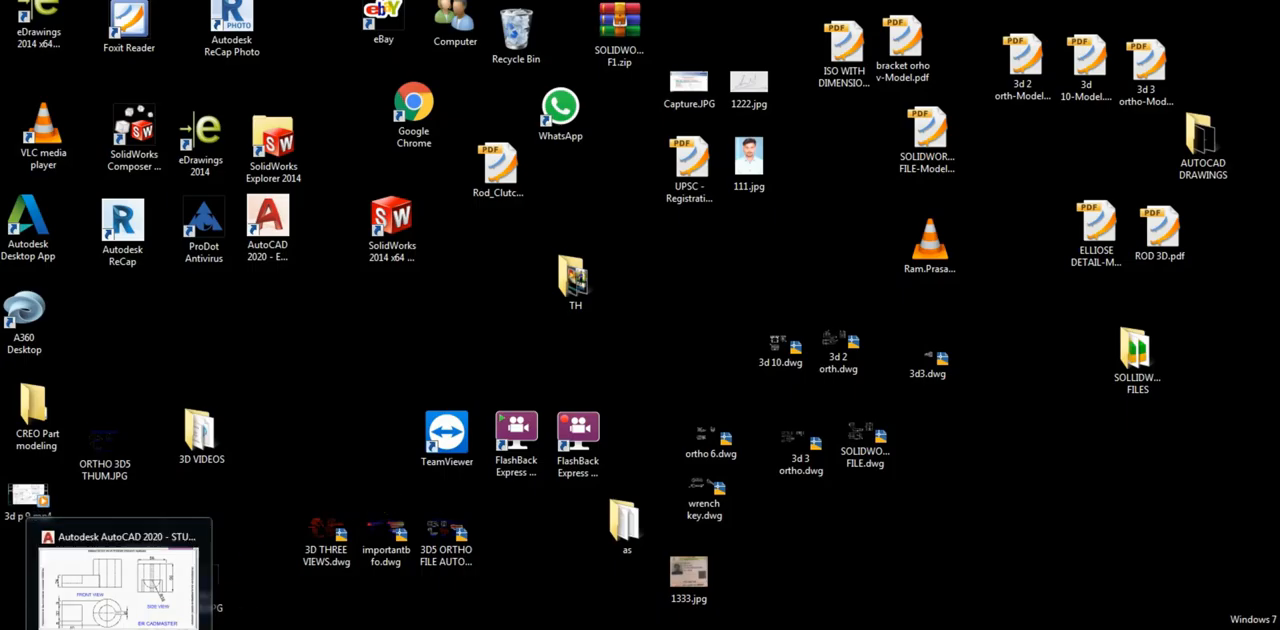
pyautogui.click(105, 625)
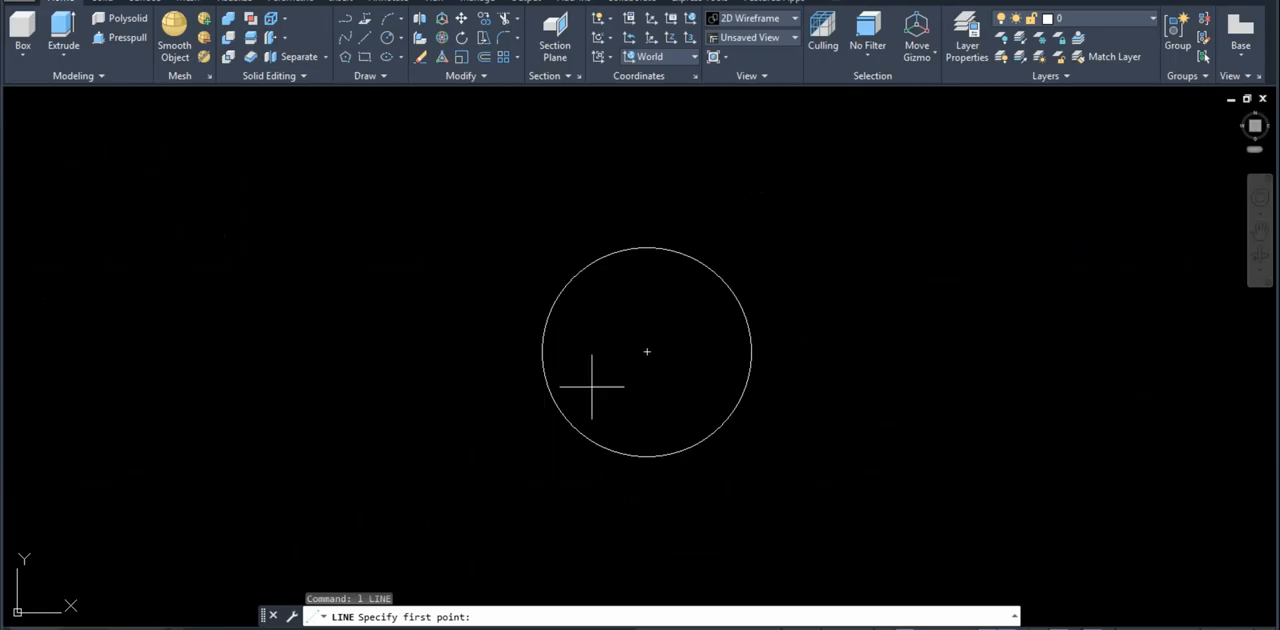
pyautogui.click(647, 351)
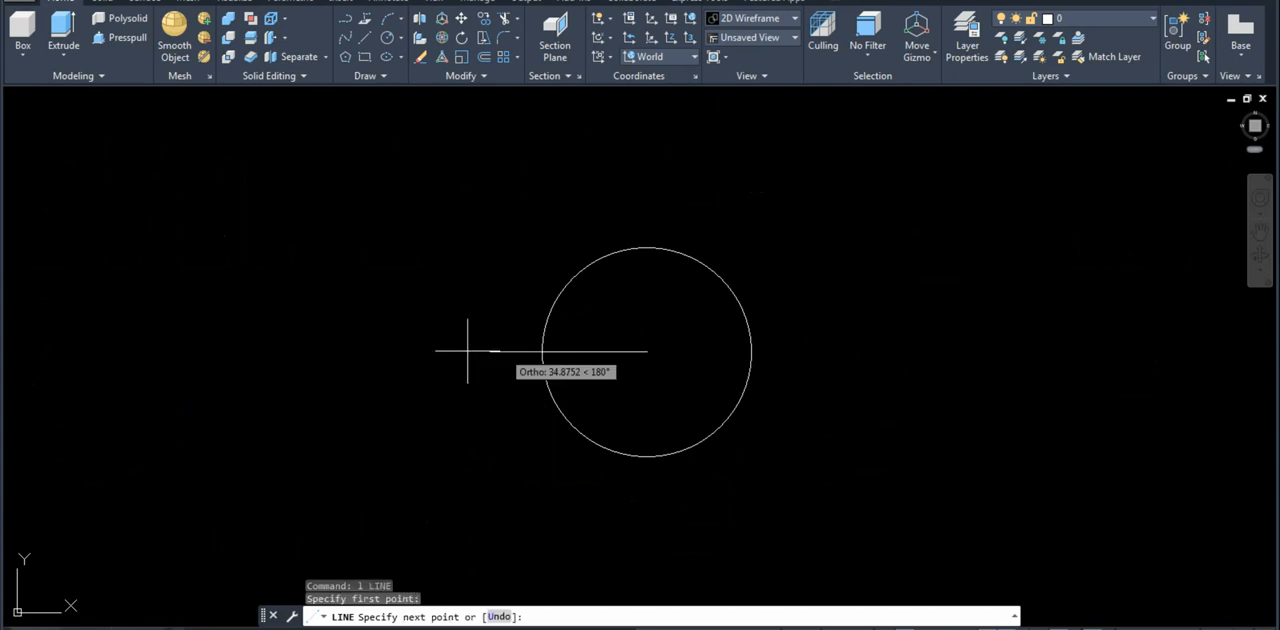
pyautogui.write('90')
pyautogui.press('Return')
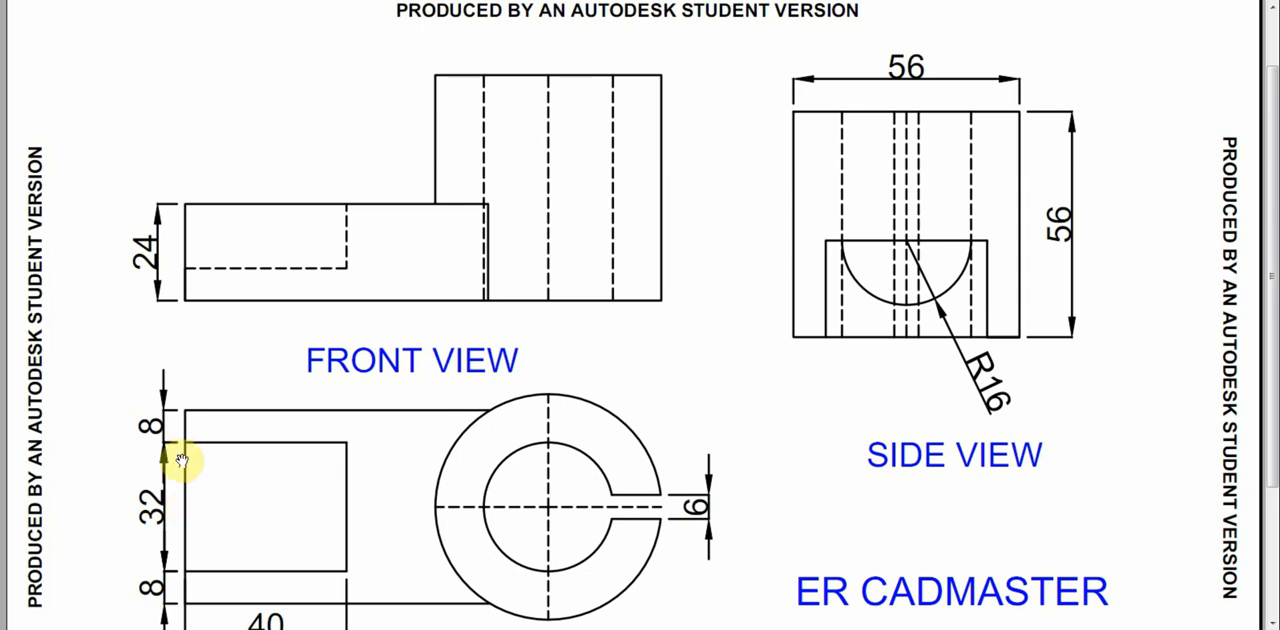
# Step: Open the Calculator over the reference drawing, add 16 + 8 for the arm's half width, and minimize it
pyautogui.press('super')
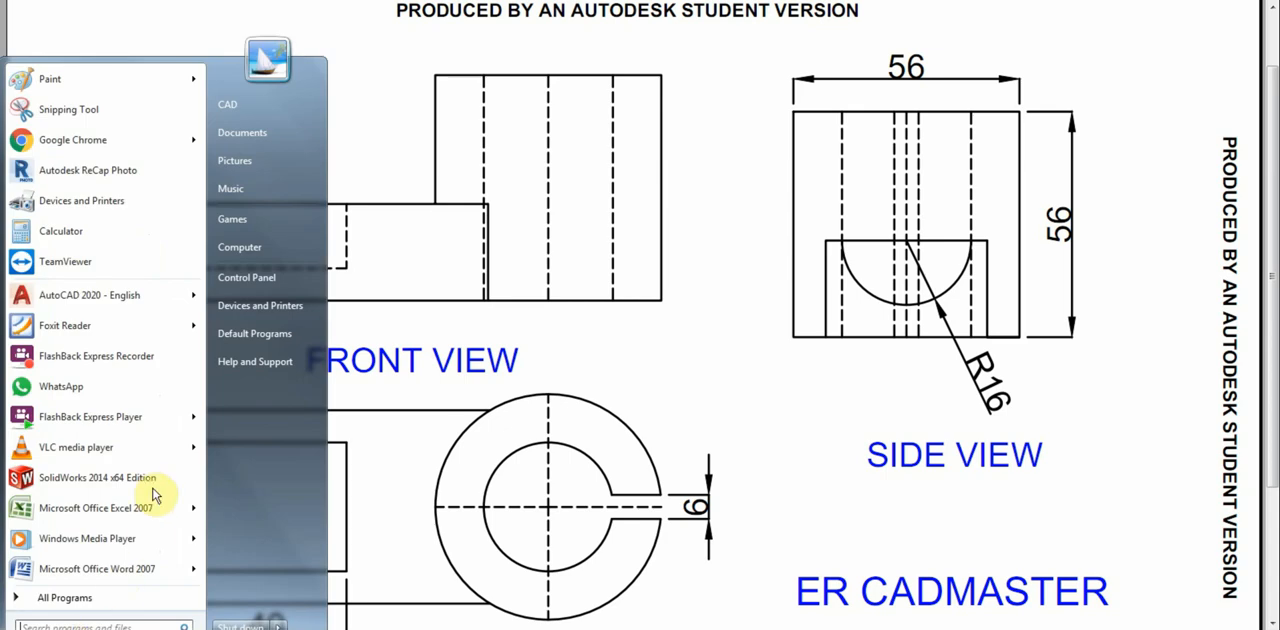
pyautogui.click(578, 413)
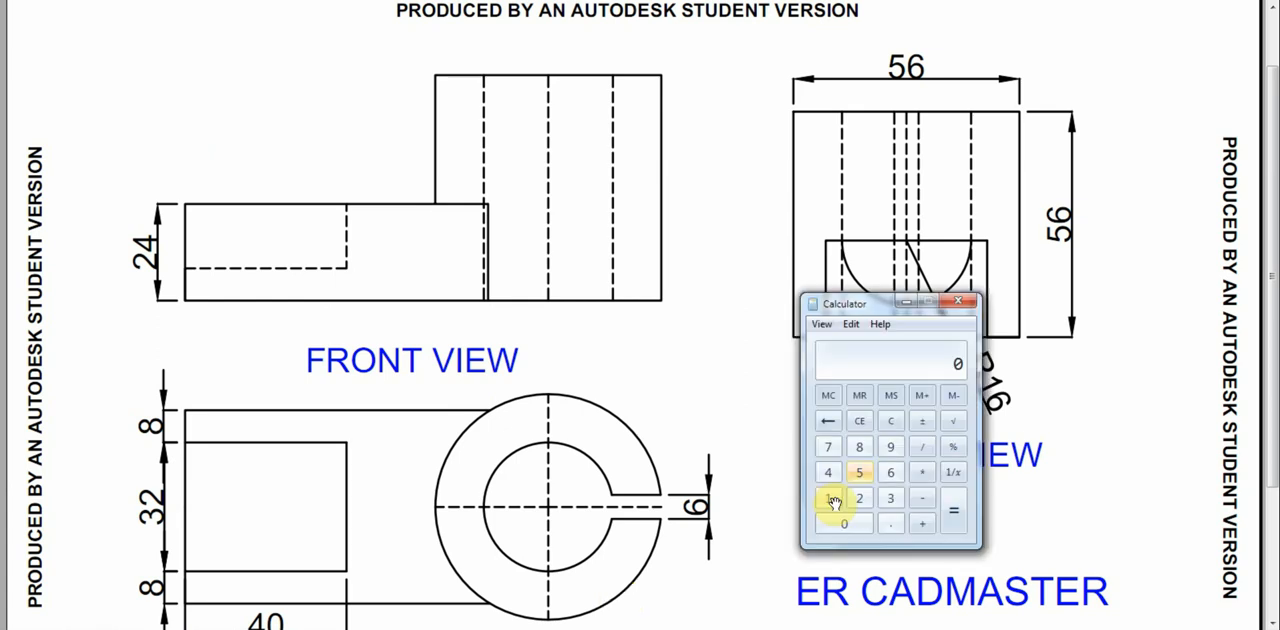
pyautogui.click(834, 503)
pyautogui.click(890, 473)
pyautogui.click(922, 524)
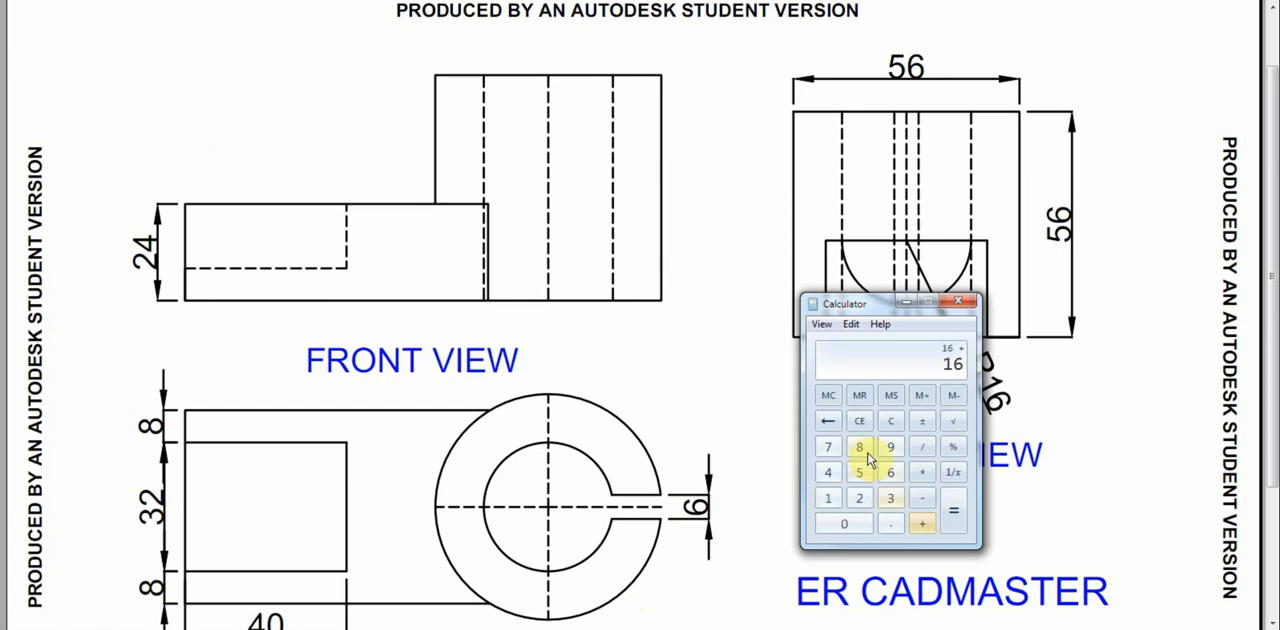
pyautogui.click(868, 458)
pyautogui.click(953, 510)
pyautogui.click(907, 301)
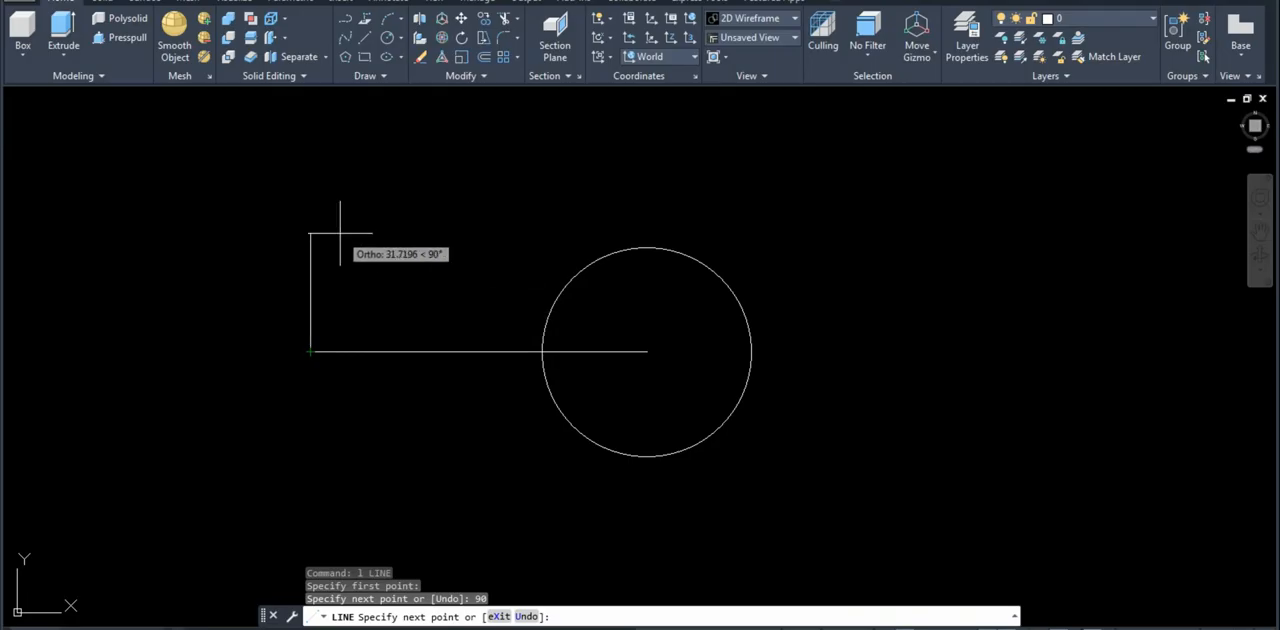
# Step: Continue the line 24 upward from the far left end of the horizontal centerline and finish it
pyautogui.write('24')
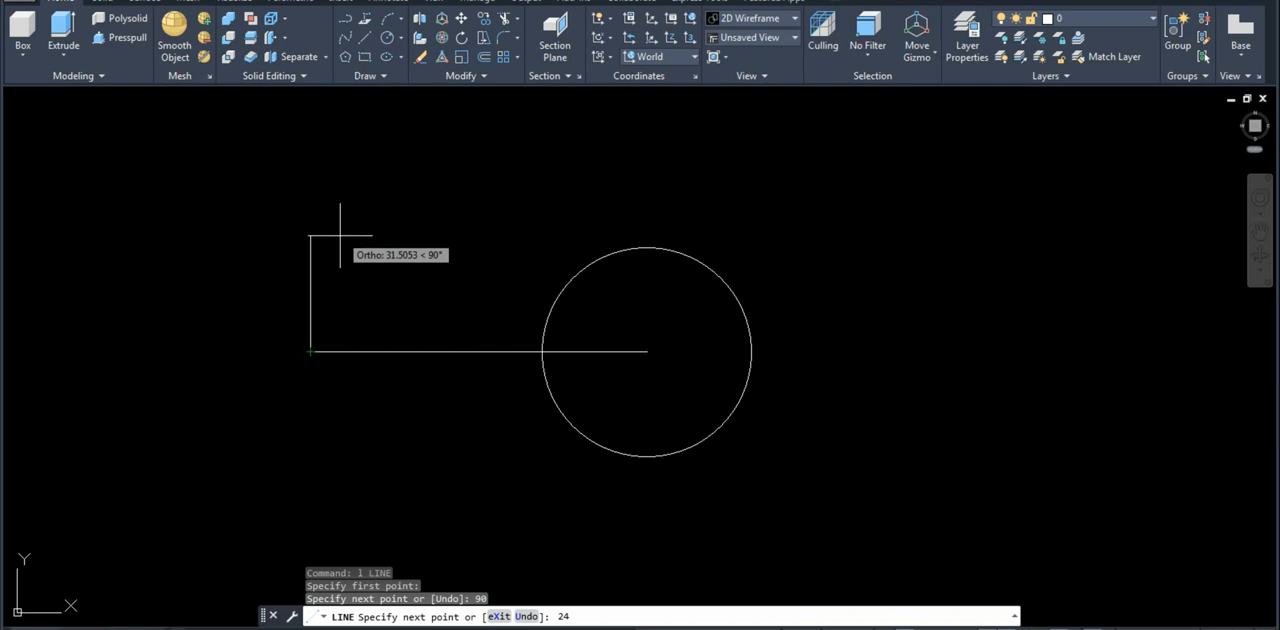
pyautogui.press('Return')
# Step: Draw a line 24 downward from the centerline's left end, continuing about 86 to the right into the circle
pyautogui.press('Return')
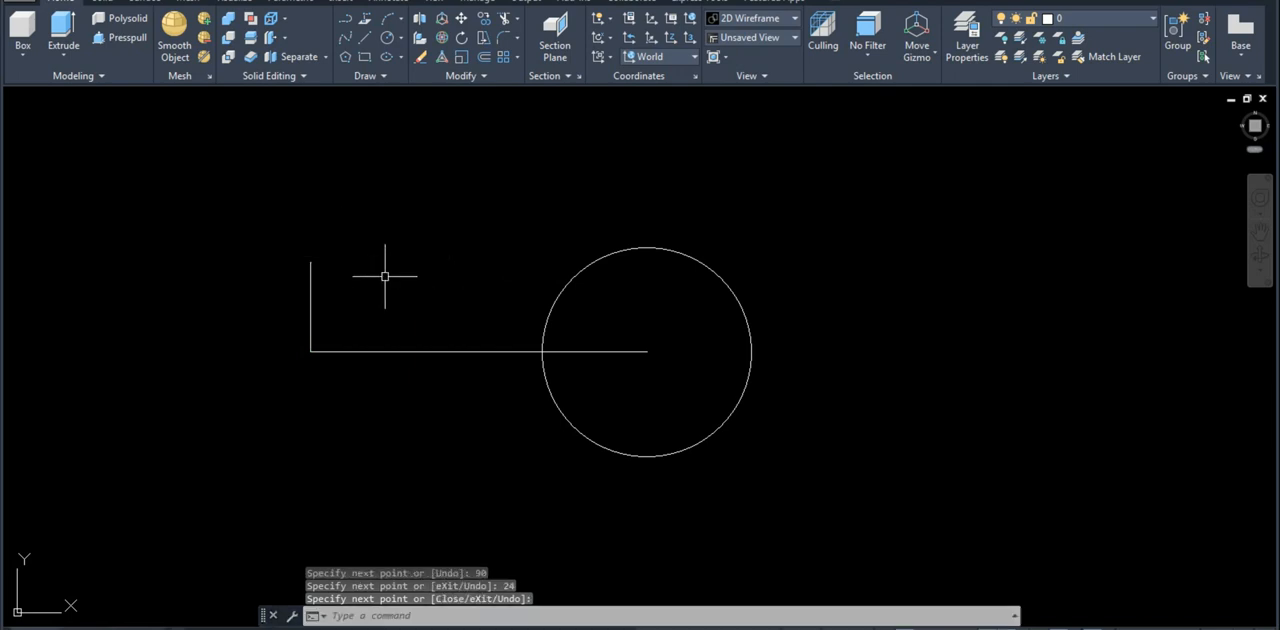
pyautogui.press('Return')
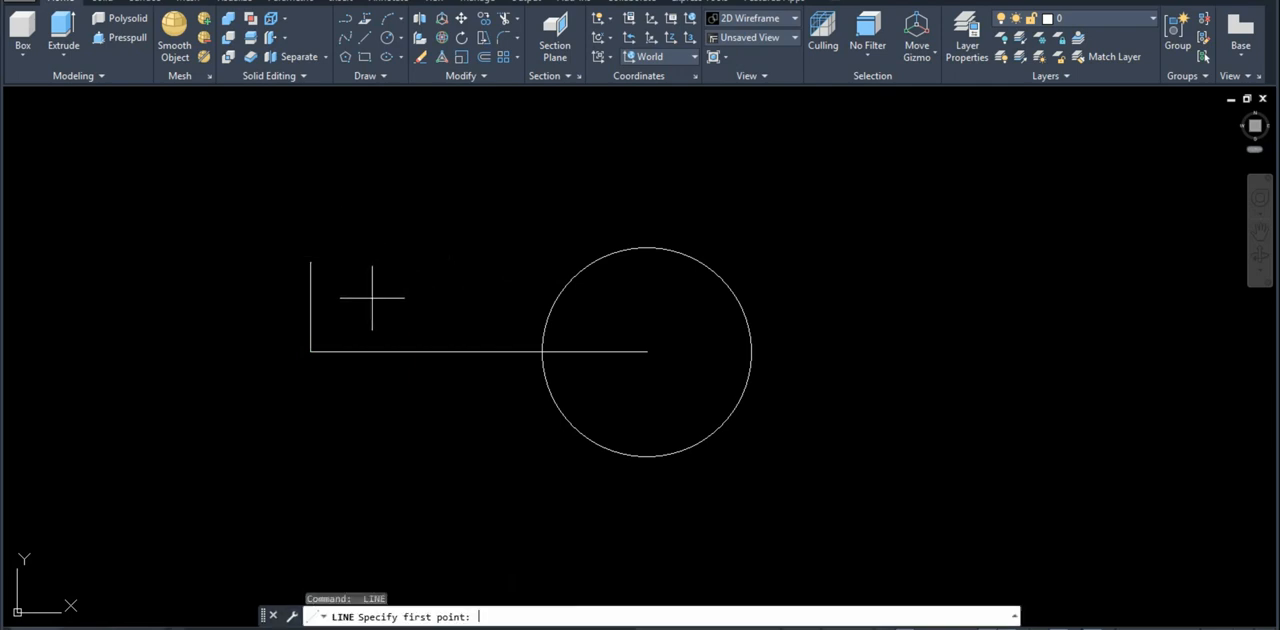
pyautogui.click(313, 354)
pyautogui.write('24')
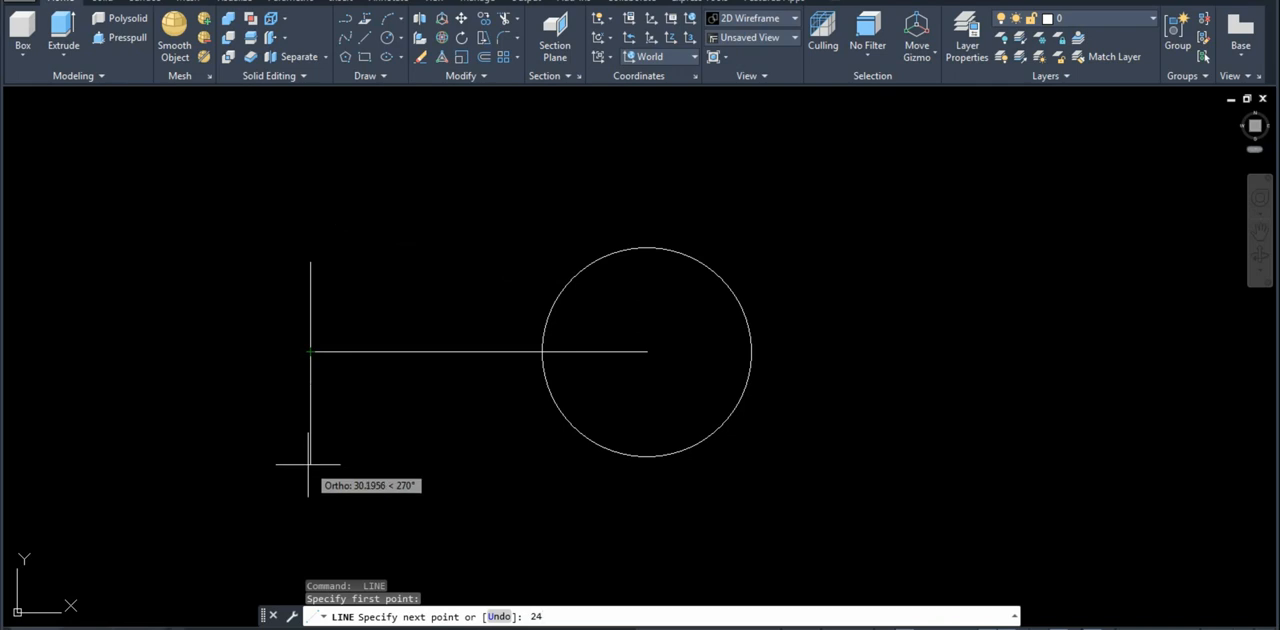
pyautogui.press('Return')
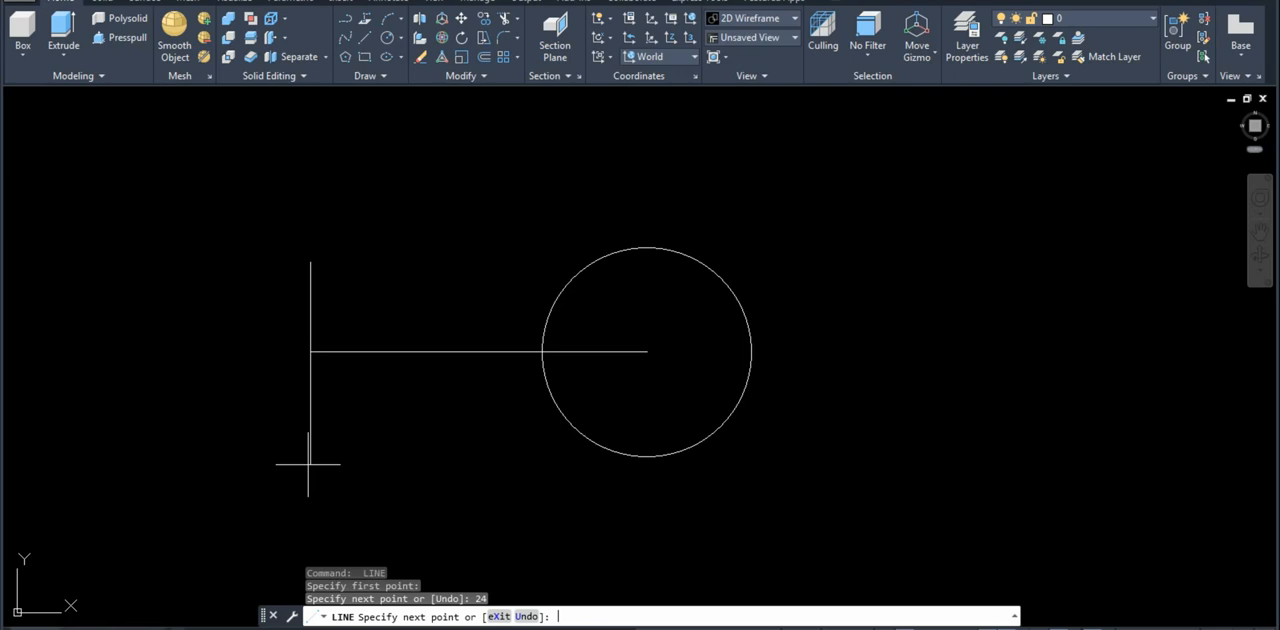
pyautogui.click(631, 423)
pyautogui.press('Return')
pyautogui.press('Return')
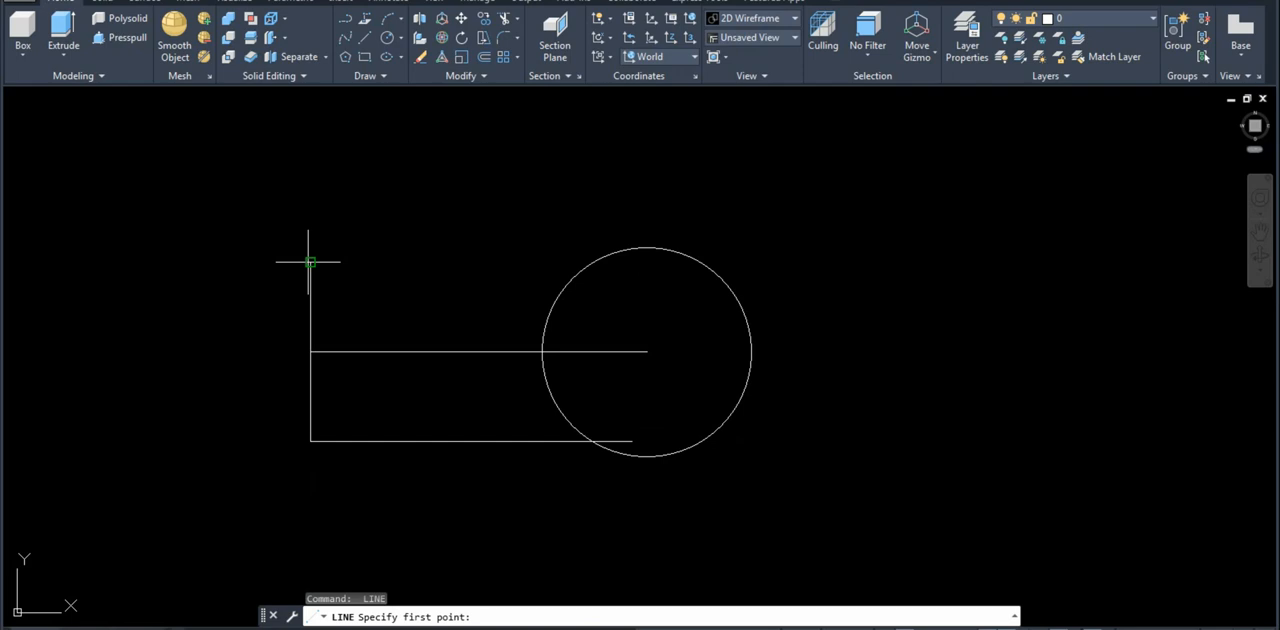
# Step: Draw a horizontal line about 89 long to the right from the vertical line's upper end into the circle
pyautogui.click(310, 262)
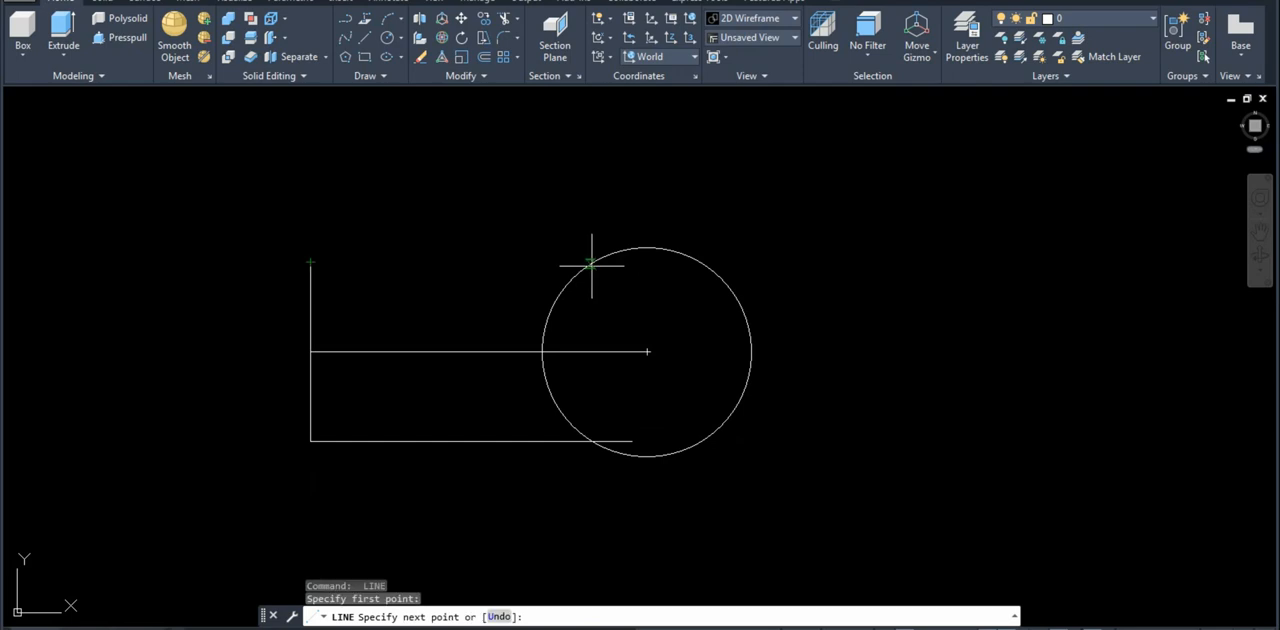
pyautogui.click(642, 271)
pyautogui.press('Return')
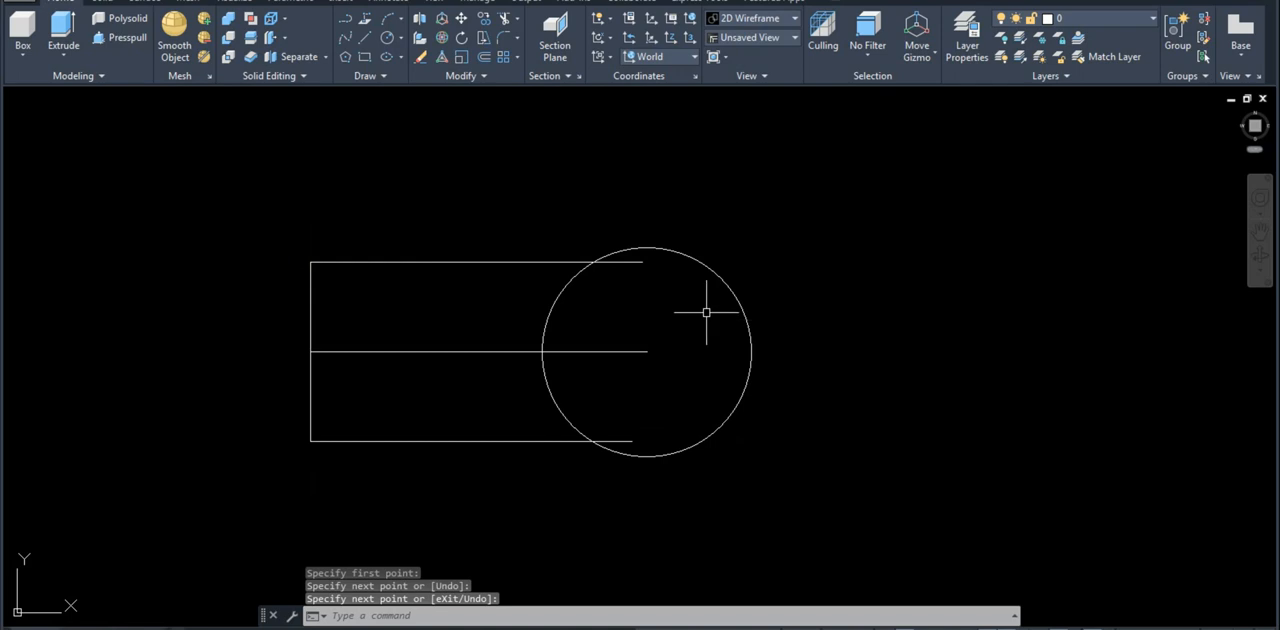
# Step: Trim both arm lines inside the circle and the circle's outer arc, keeping only the concave arc between the arm lines
pyautogui.click(634, 261)
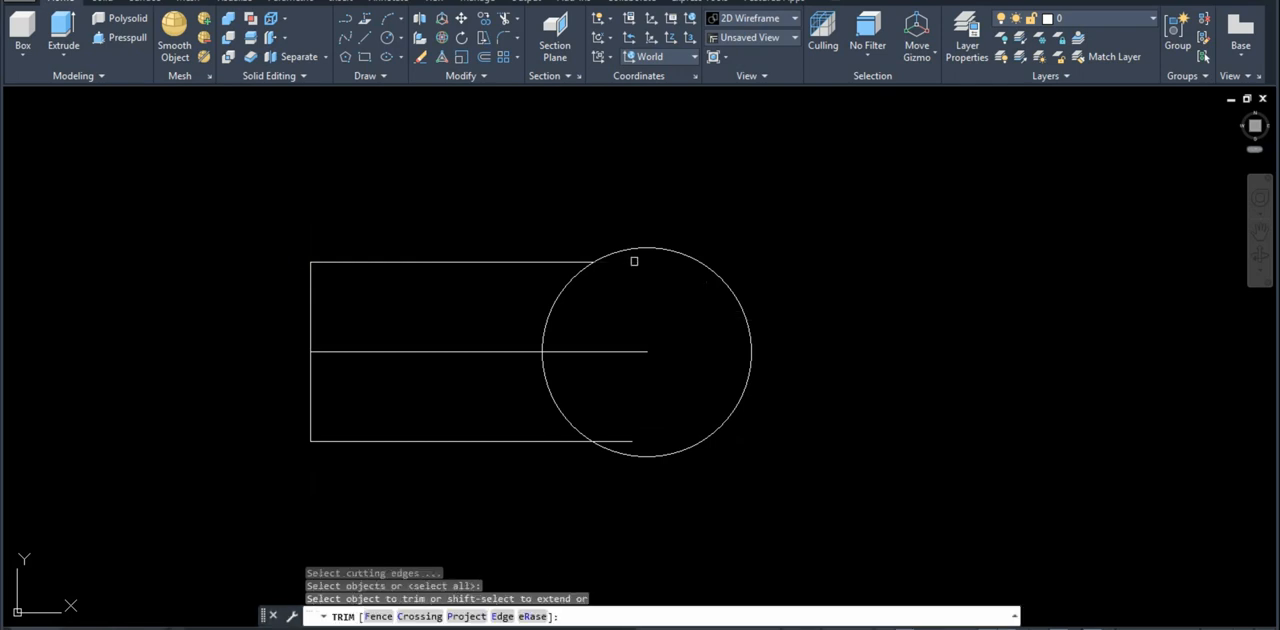
pyautogui.click(635, 250)
pyautogui.click(630, 433)
pyautogui.click(623, 462)
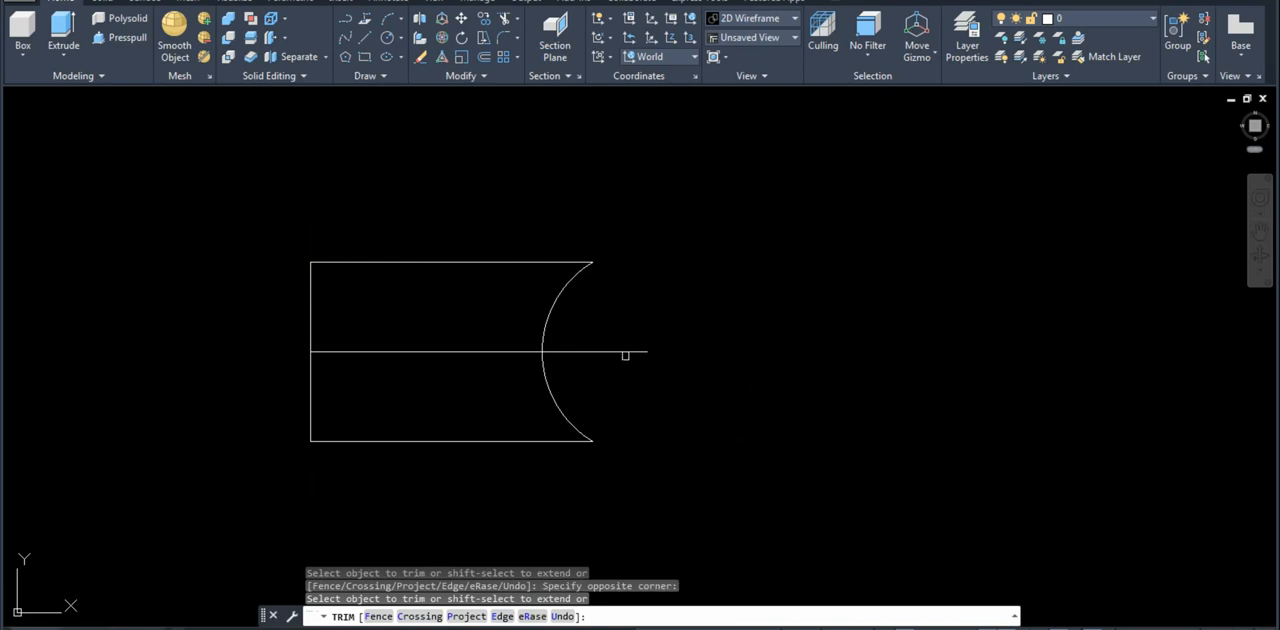
# Step: Erase the horizontal centerline running through the arm
pyautogui.click(685, 389)
pyautogui.click(627, 312)
pyautogui.write('e')
pyautogui.press('Return')
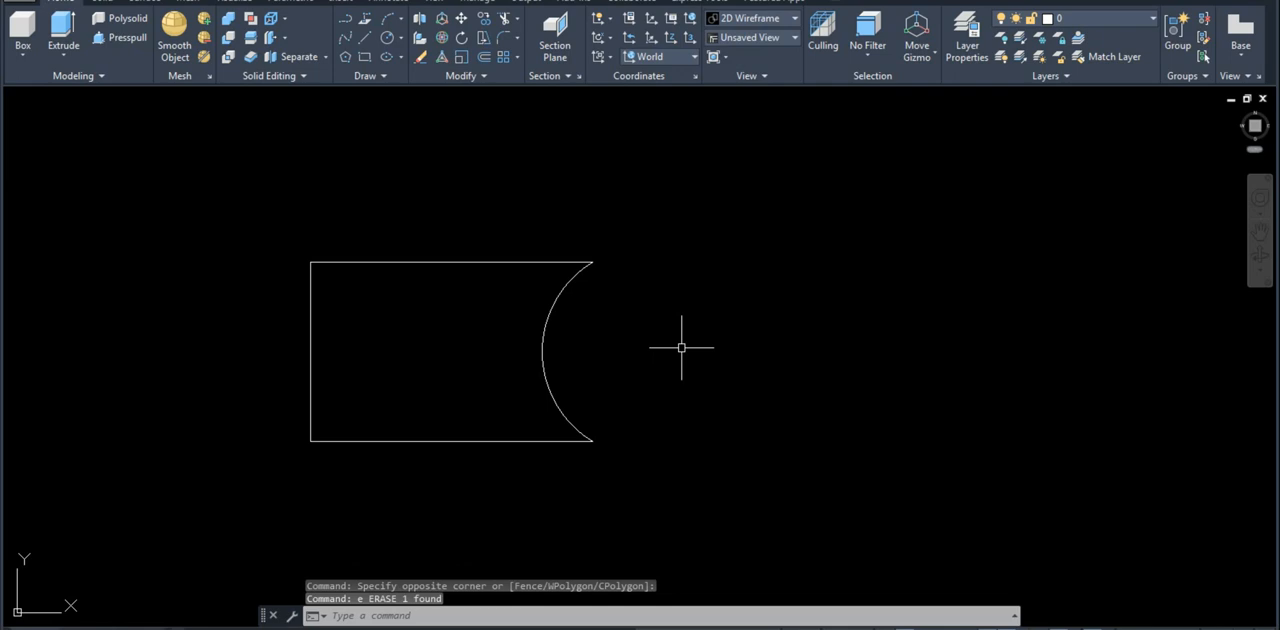
# Step: Convert the closed arm outline, including its concave arc, into a region
pyautogui.moveTo(736, 416); pyautogui.dragTo(834, 406, button='middle')
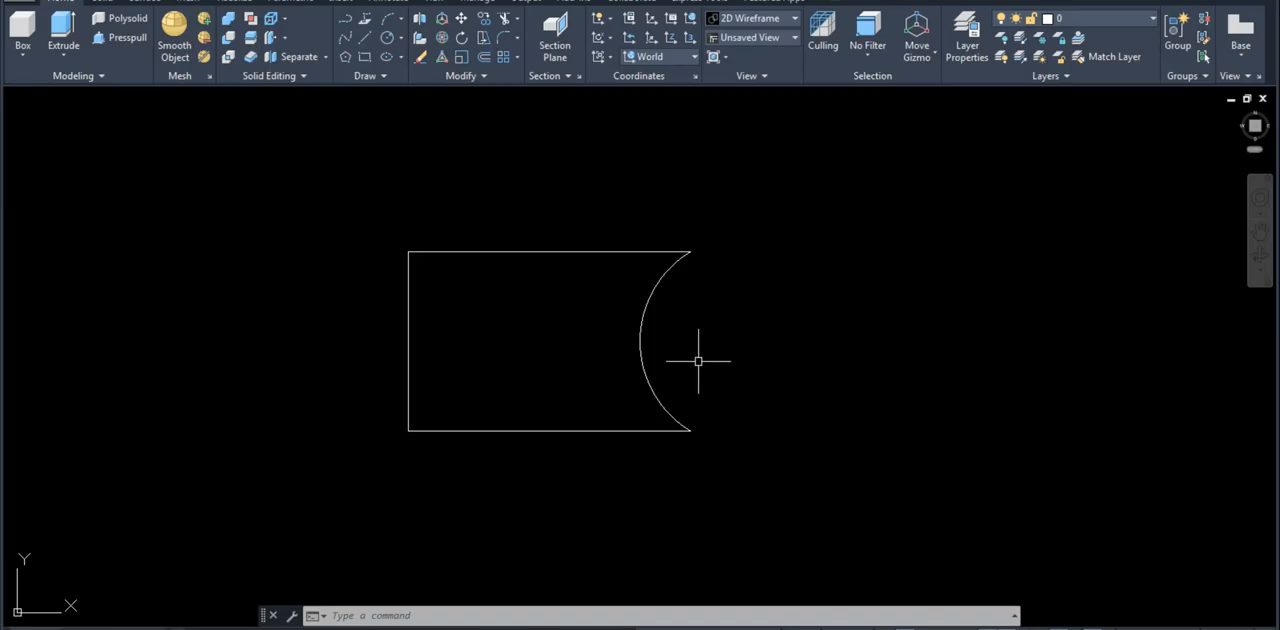
pyautogui.write('re')
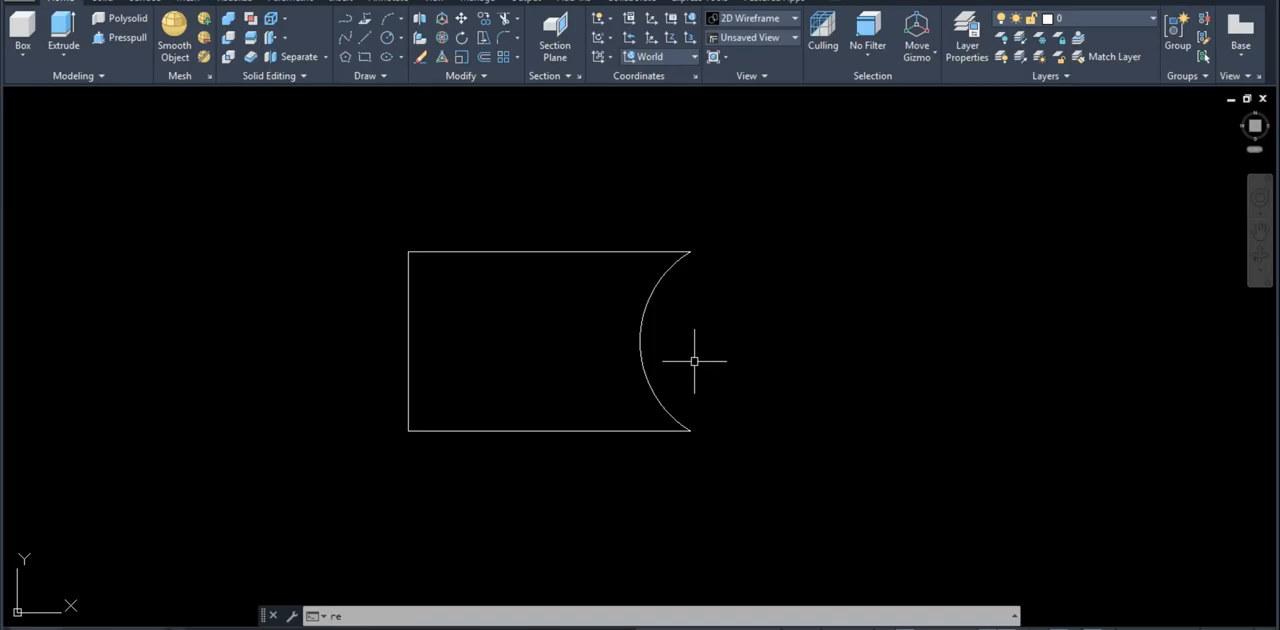
pyautogui.write('g')
pyautogui.press('Return')
pyautogui.click(801, 502)
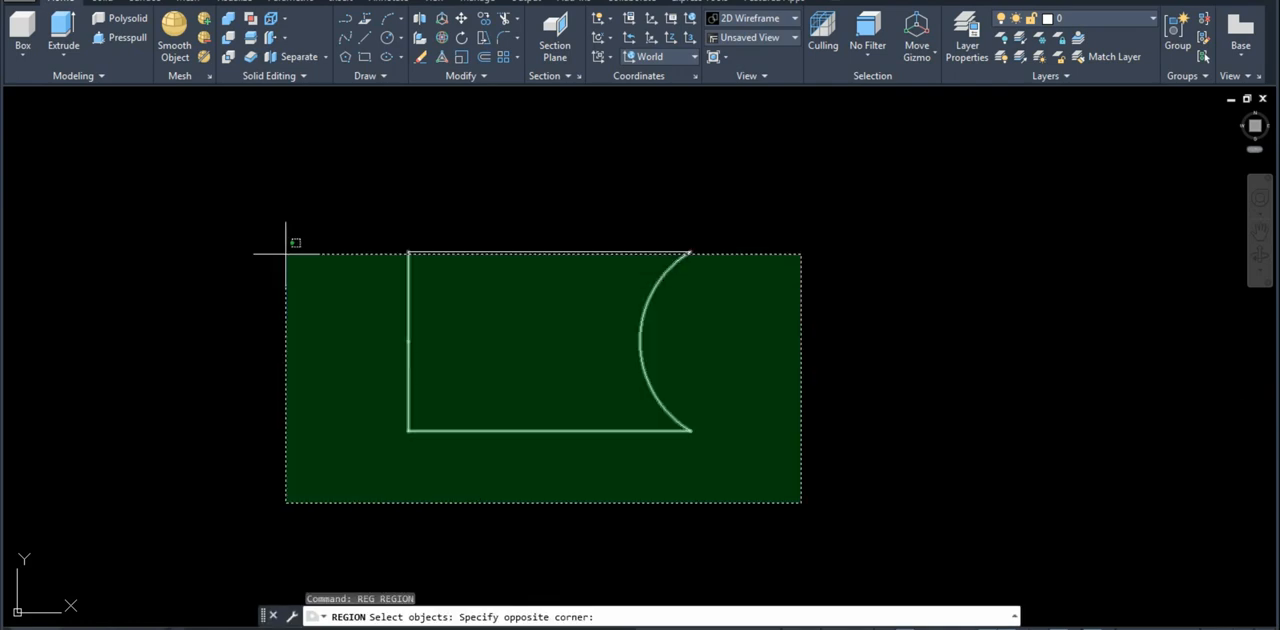
pyautogui.click(286, 253)
pyautogui.press('Return')
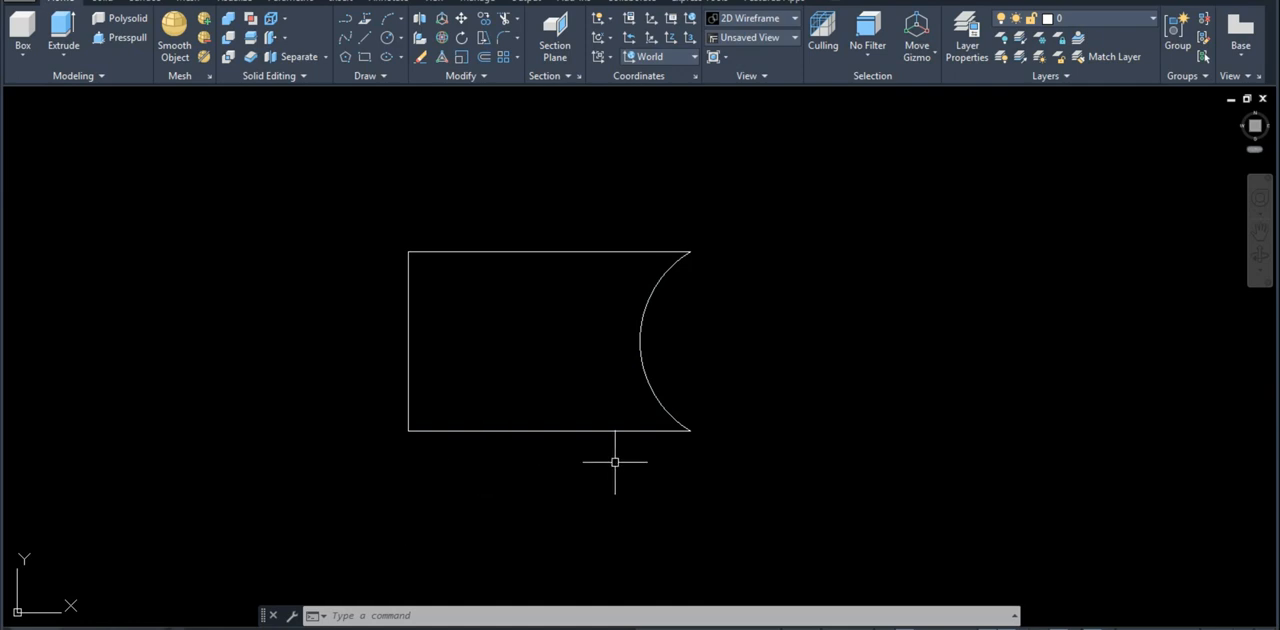
# Step: Check the arm's height in the reference drawing and extrude the arm region 24 upward
pyautogui.write('3')
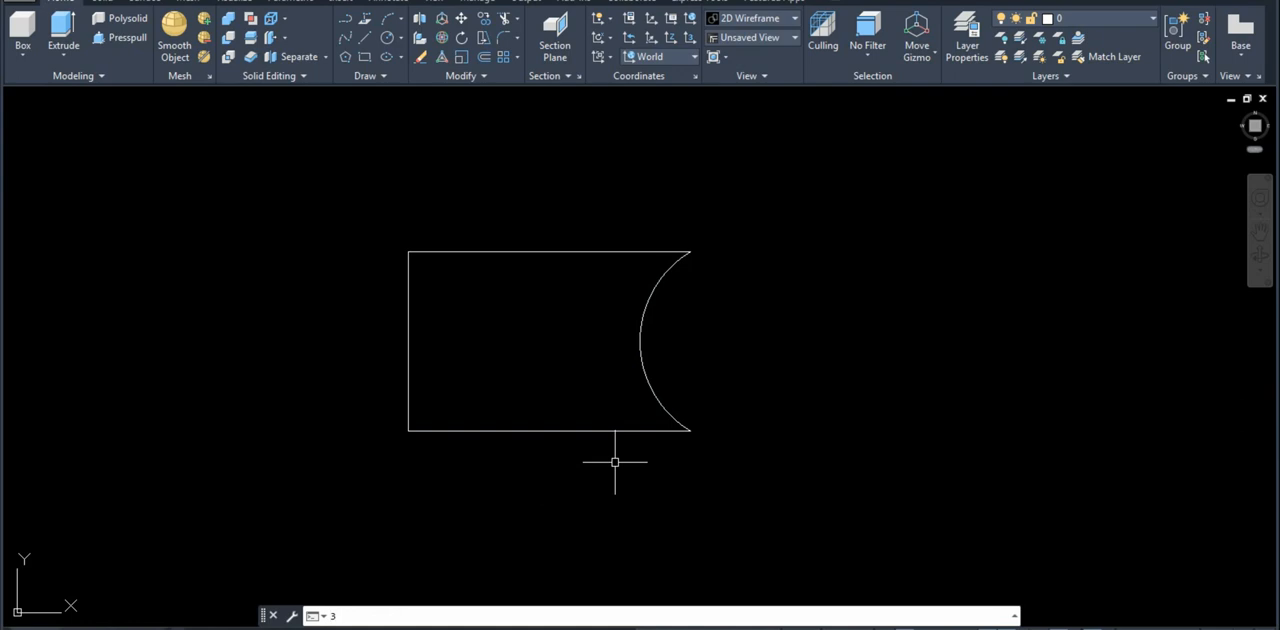
pyautogui.write('dorbit')
pyautogui.press('Return')
pyautogui.moveTo(775, 465); pyautogui.dragTo(745, 318)
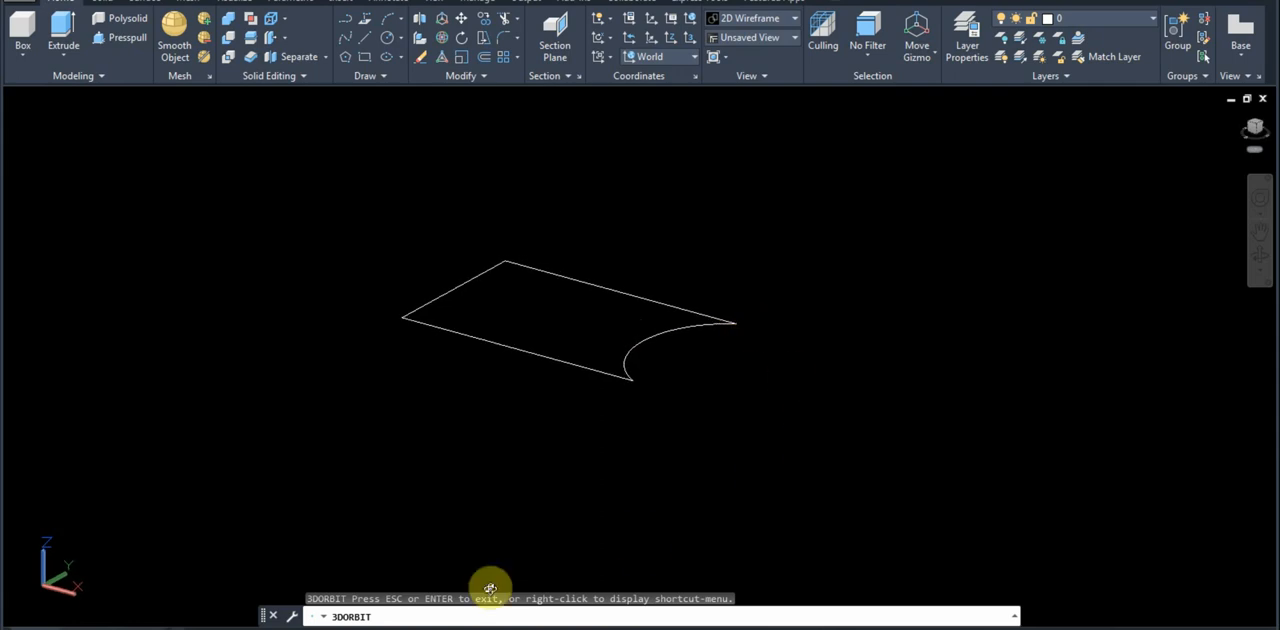
pyautogui.click(243, 625)
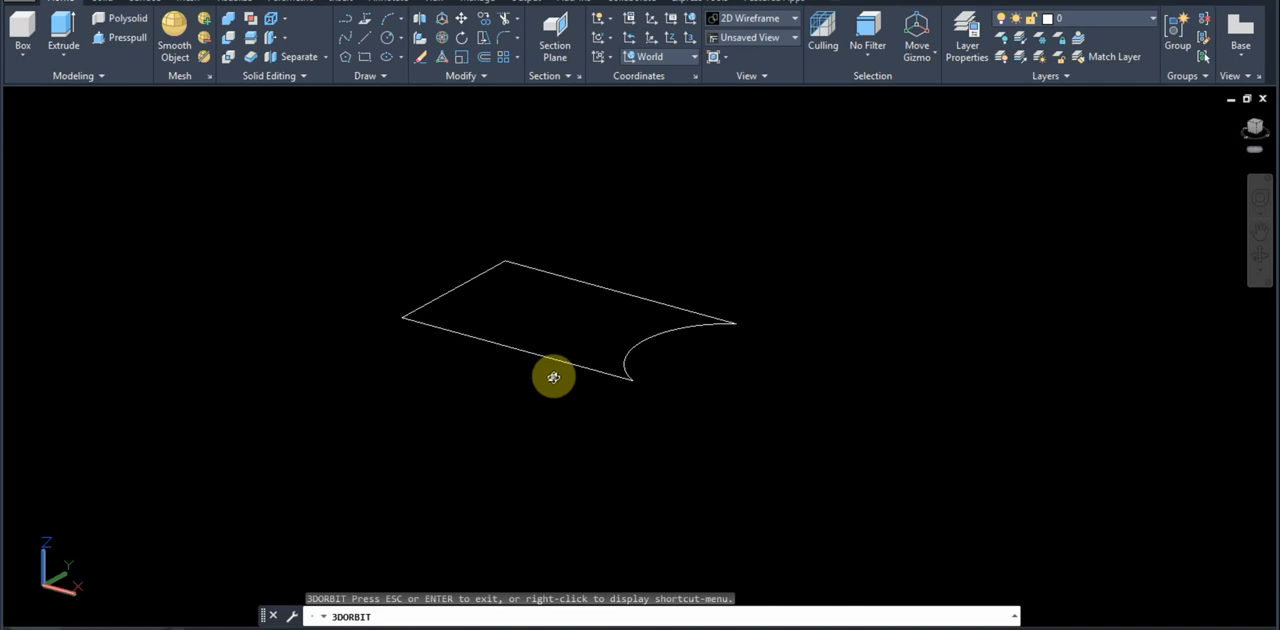
pyautogui.press('Escape')
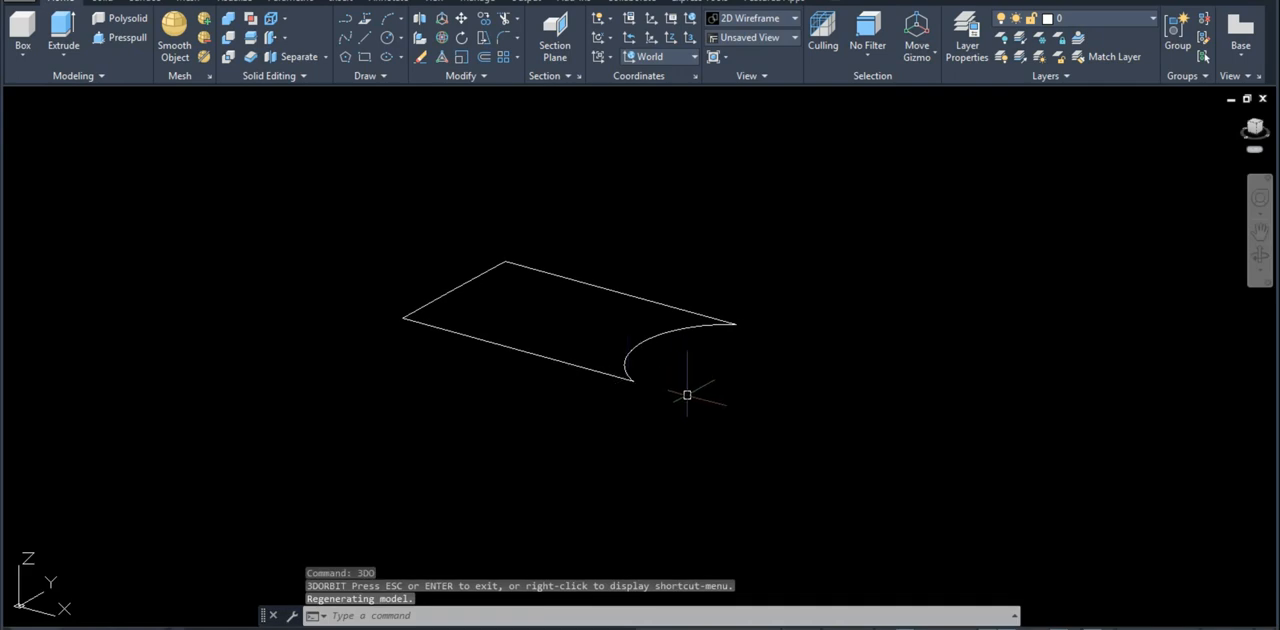
pyautogui.write('ext')
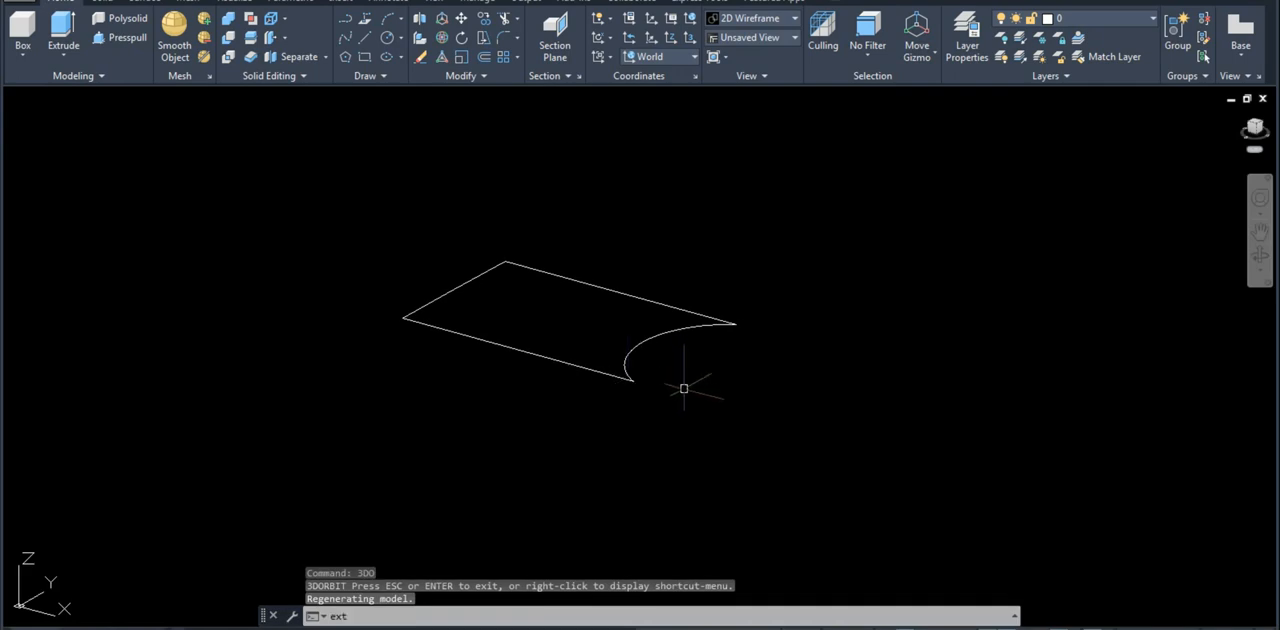
pyautogui.press('Return')
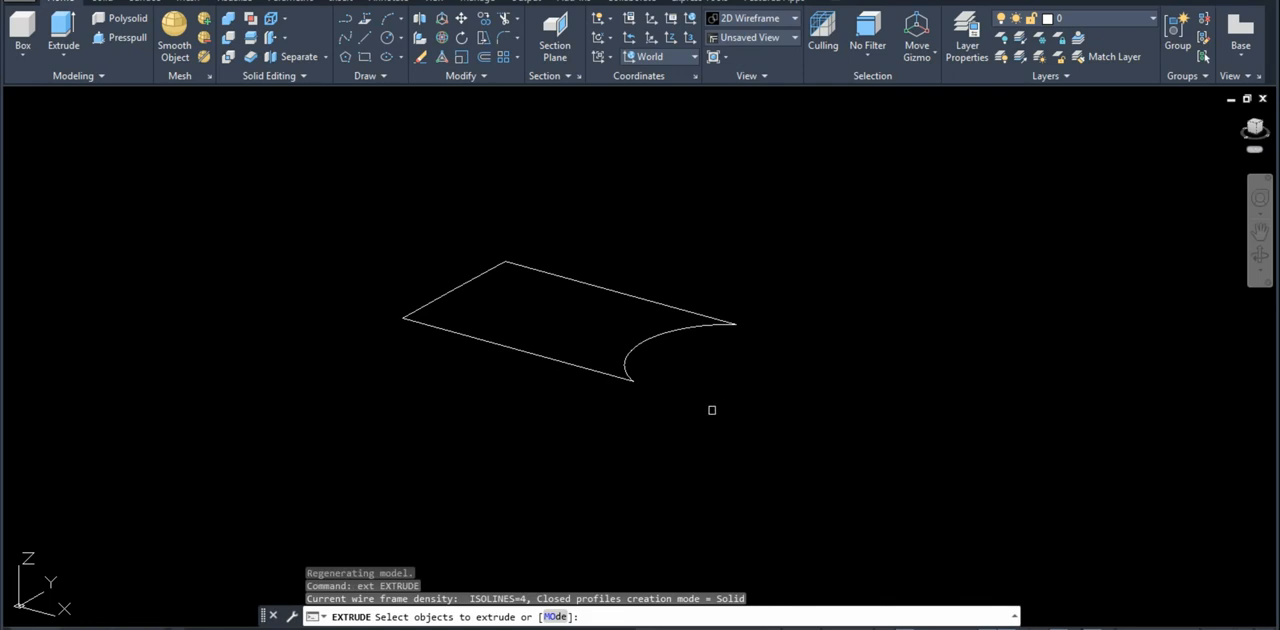
pyautogui.click(700, 417)
pyautogui.click(577, 323)
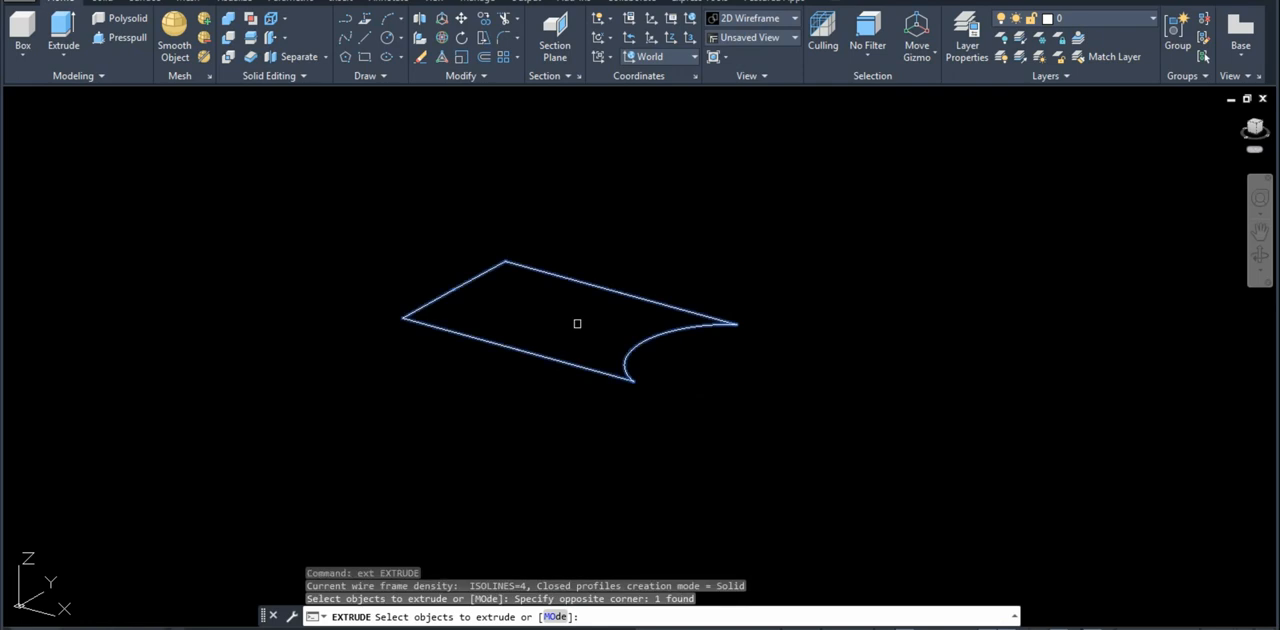
pyautogui.press('Return')
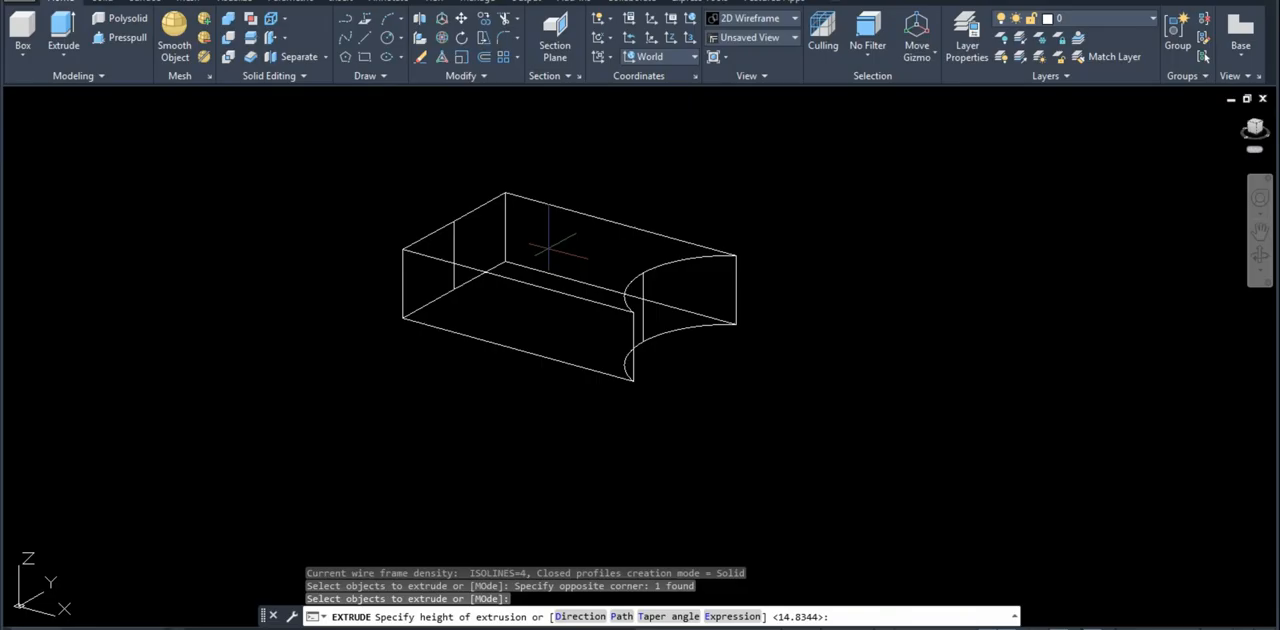
pyautogui.write('24')
pyautogui.press('Return')
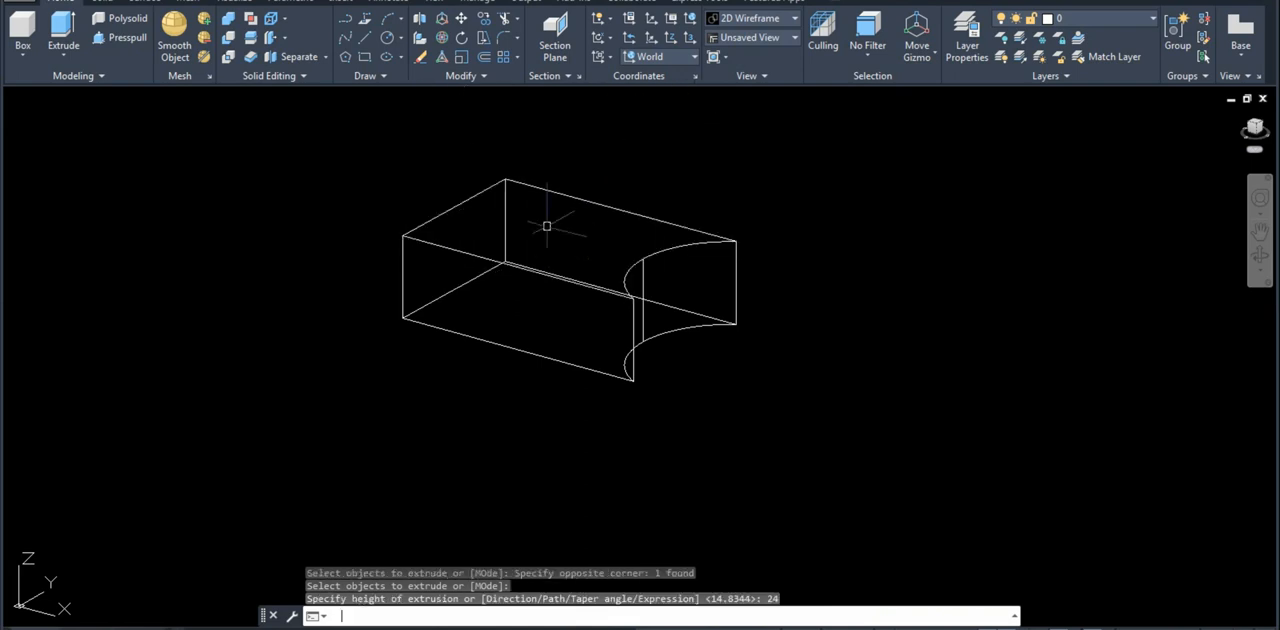
# Step: In plan view of the current UCS, draw a circle of radius 28 centered on the center of the arm's concave arc
pyautogui.moveTo(722, 345); pyautogui.dragTo(680, 396, button='middle')
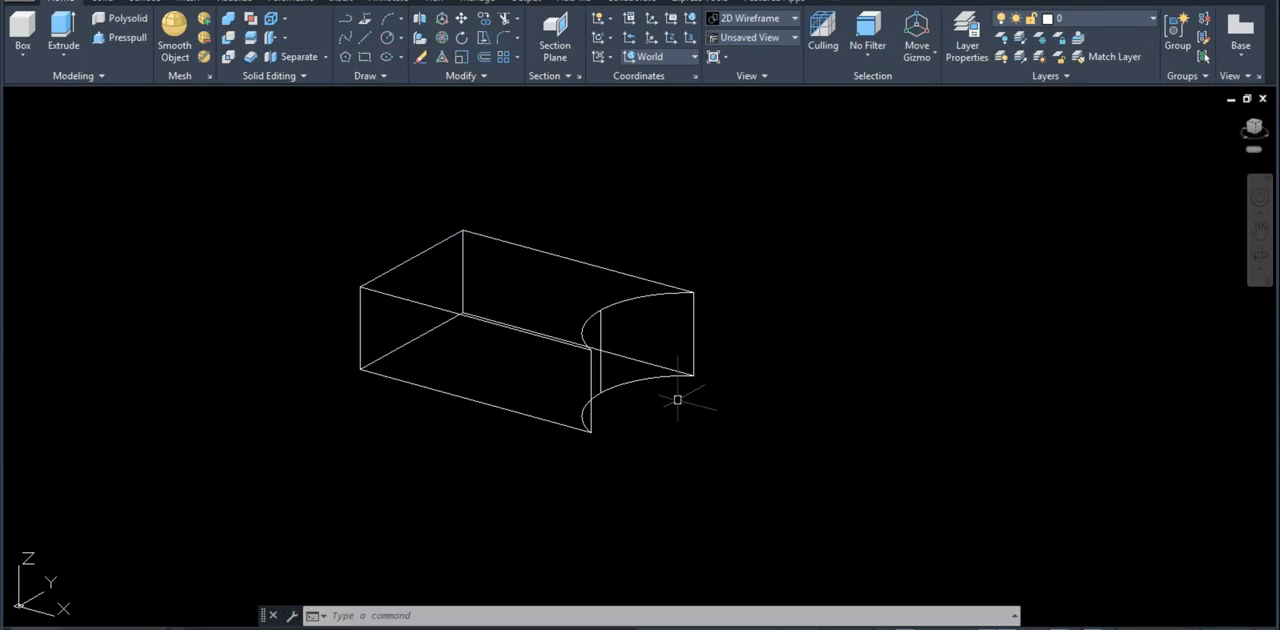
pyautogui.write('pl')
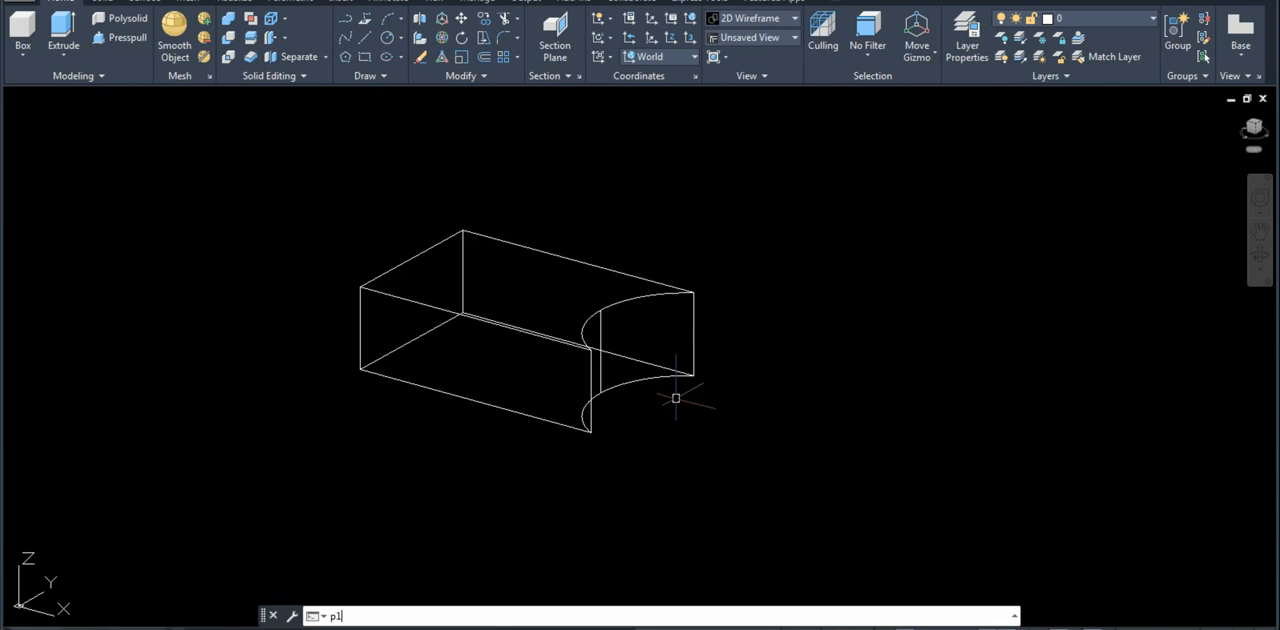
pyautogui.write('an')
pyautogui.press('Return')
pyautogui.press('Return')
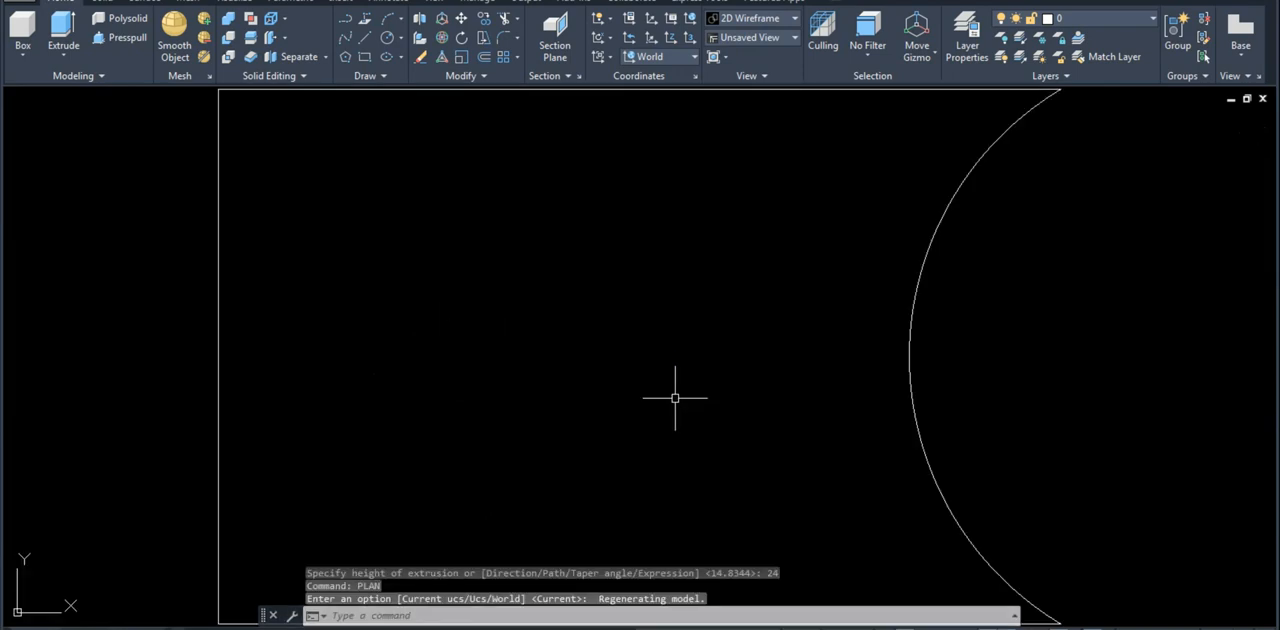
pyautogui.write('c')
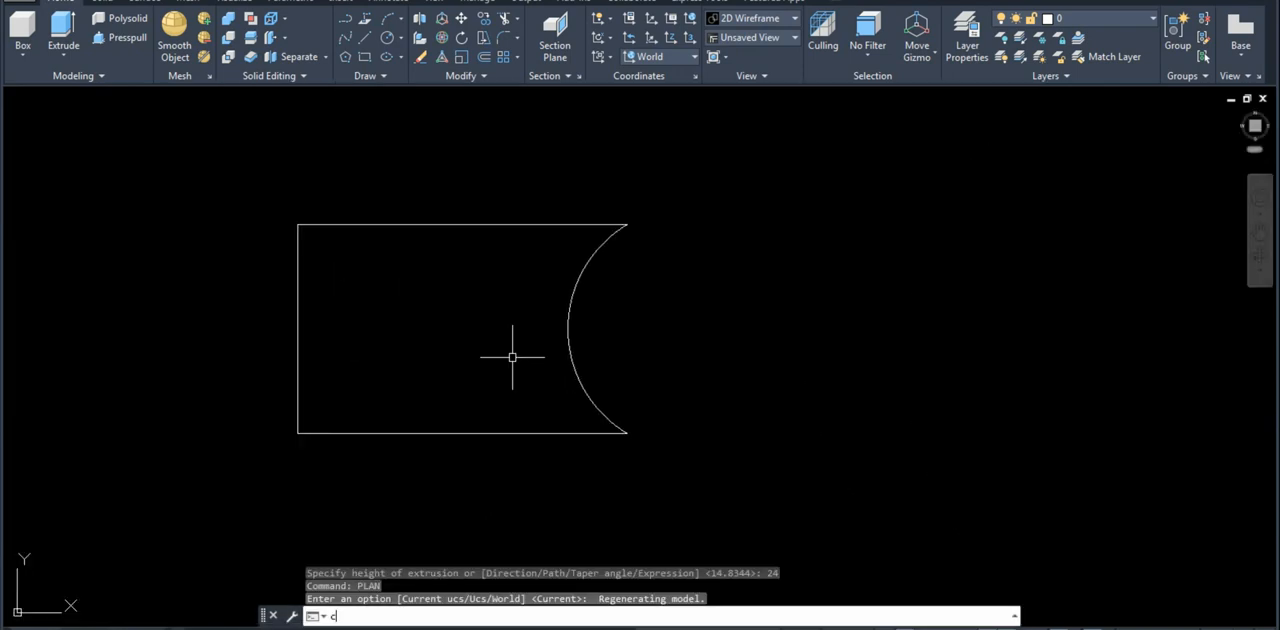
pyautogui.press('Return')
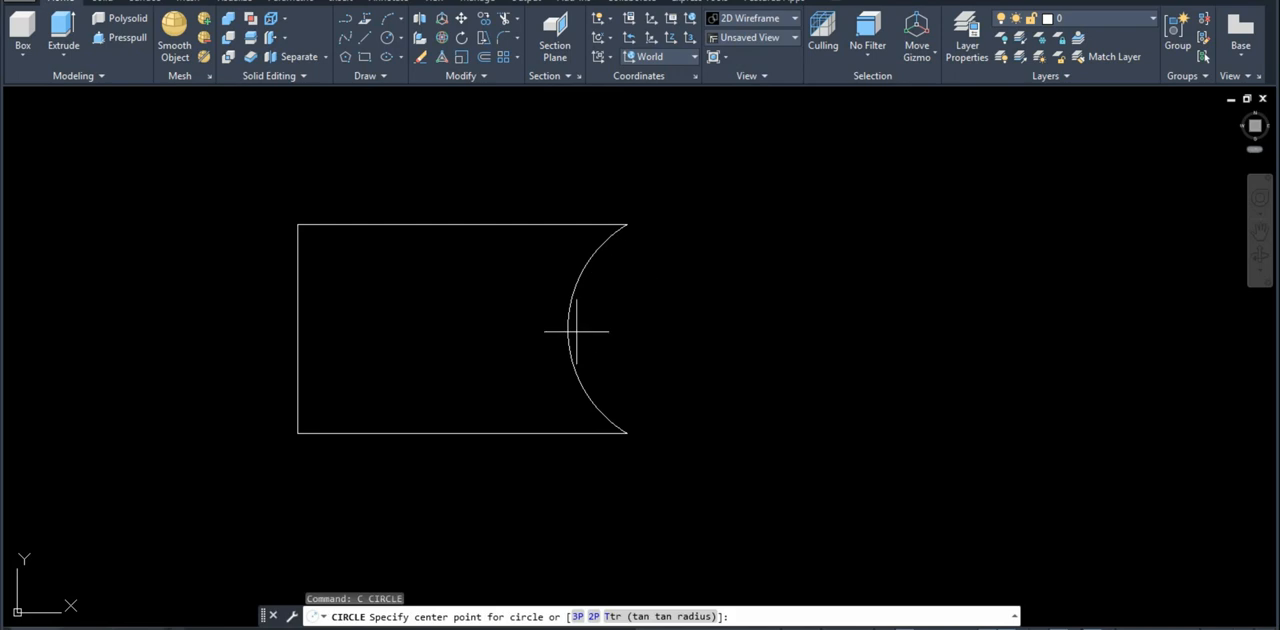
pyautogui.click(689, 328)
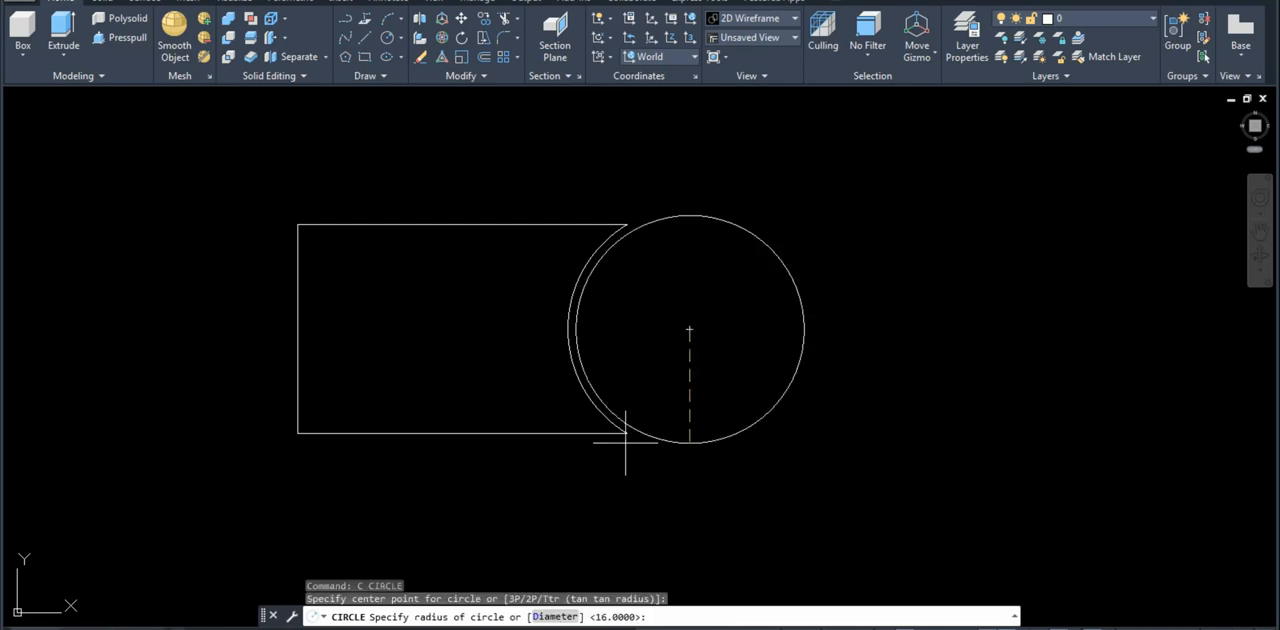
pyautogui.write('2')
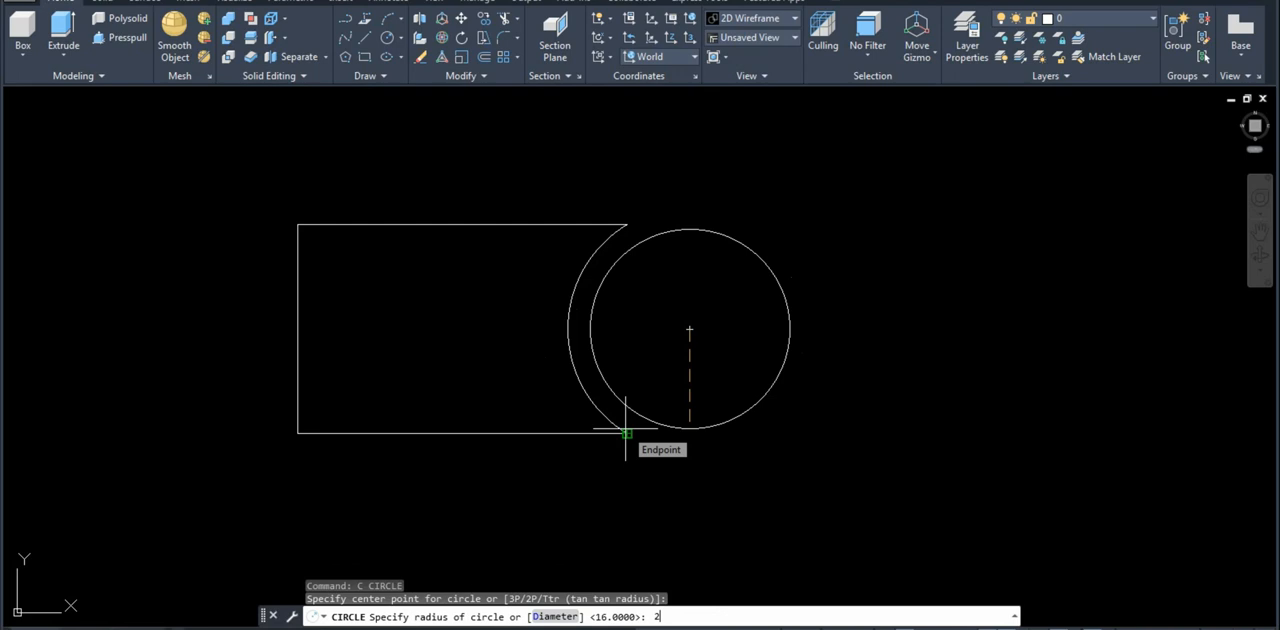
pyautogui.write('8')
pyautogui.press('Return')
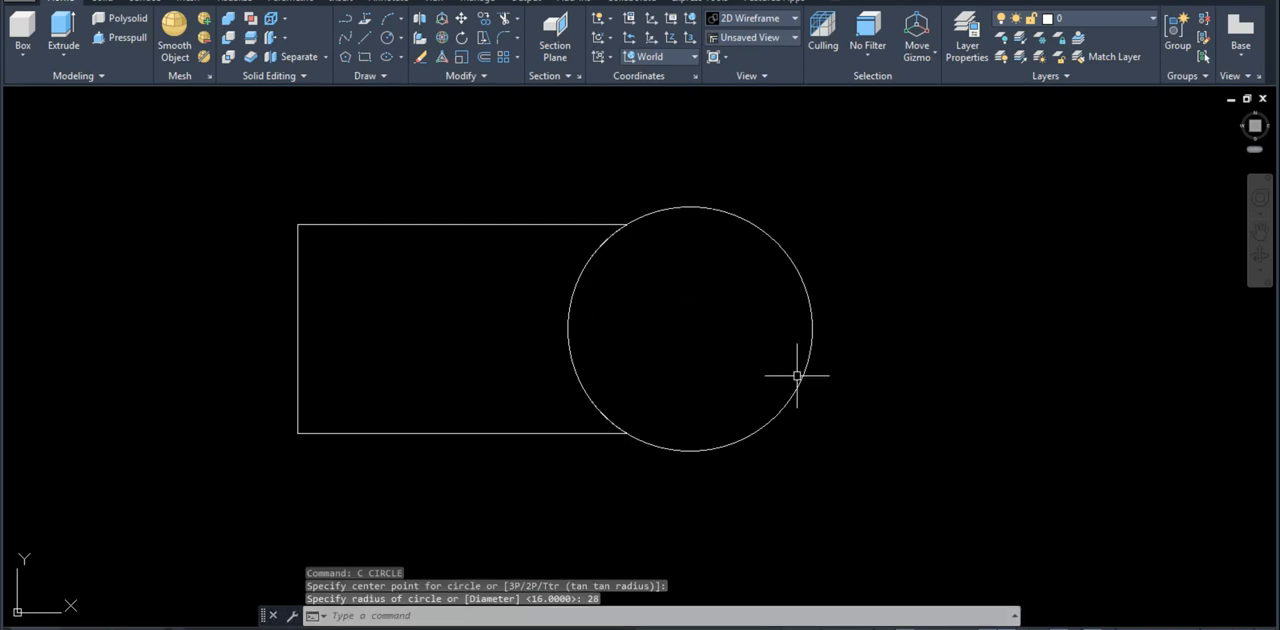
# Step: Draw a concentric circle of radius 16 inside the 28-radius circle
pyautogui.write('c')
pyautogui.press('Return')
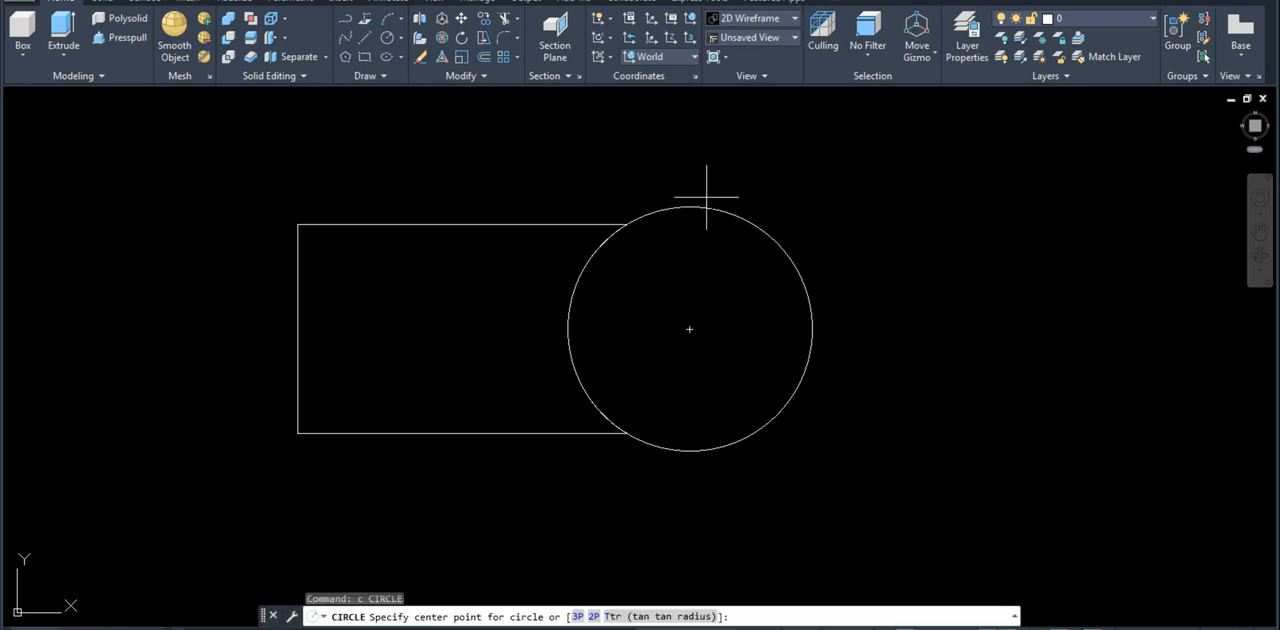
pyautogui.click(689, 331)
pyautogui.write('16')
pyautogui.press('Return')
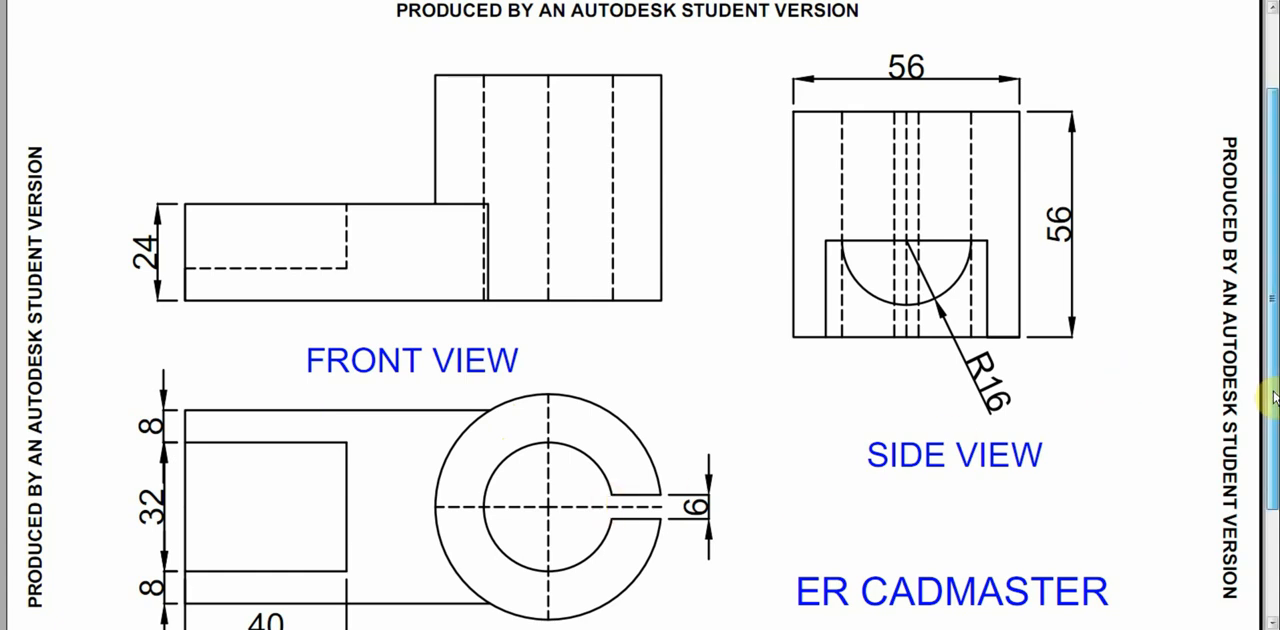
# Step: Consult the slot in the reference's top view and draw a horizontal line from the circles' center to the right, past the outer circle
pyautogui.scroll(-1, 461, 393)
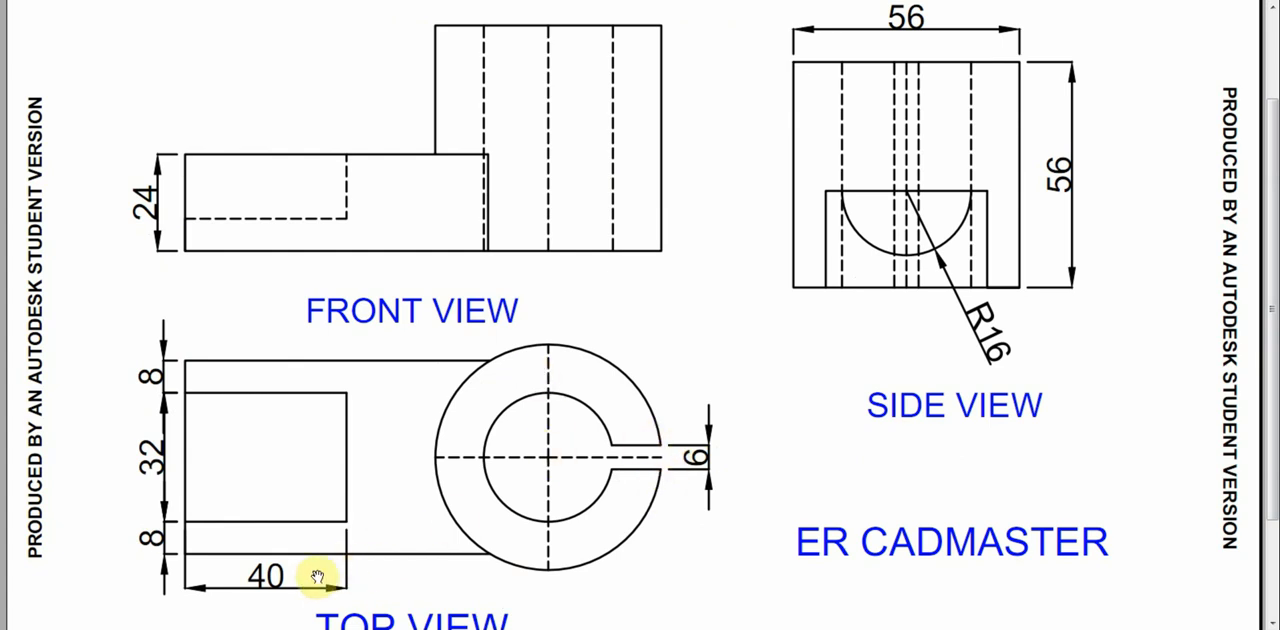
pyautogui.moveTo(103, 628)
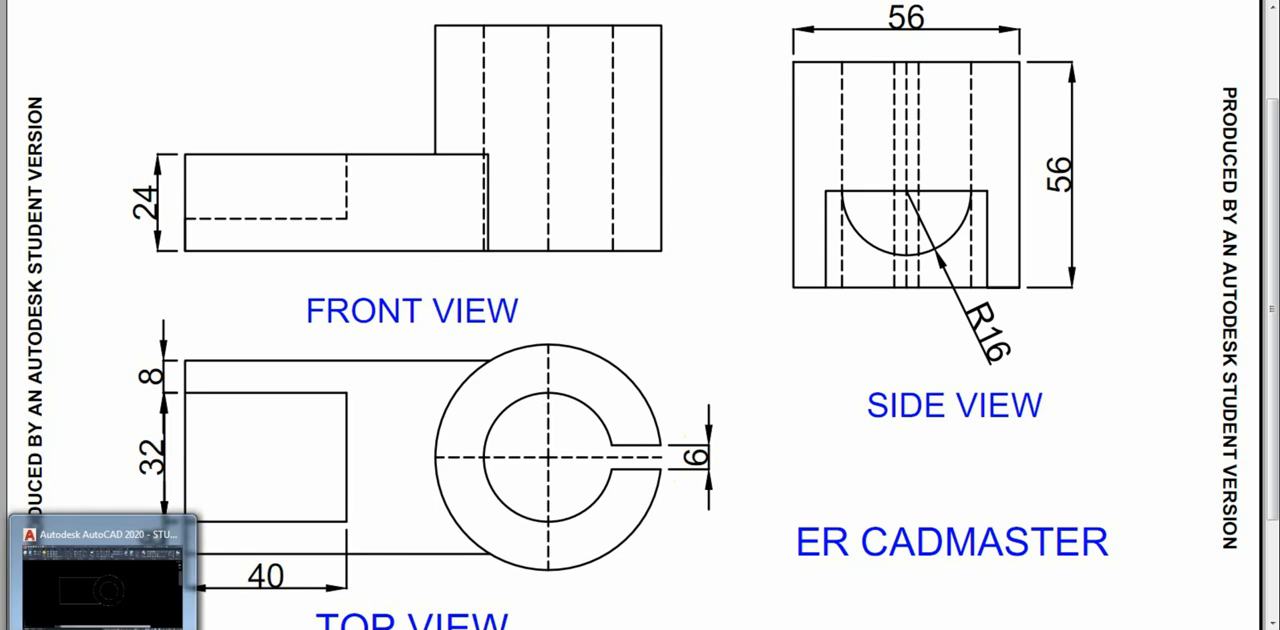
pyautogui.click(103, 585)
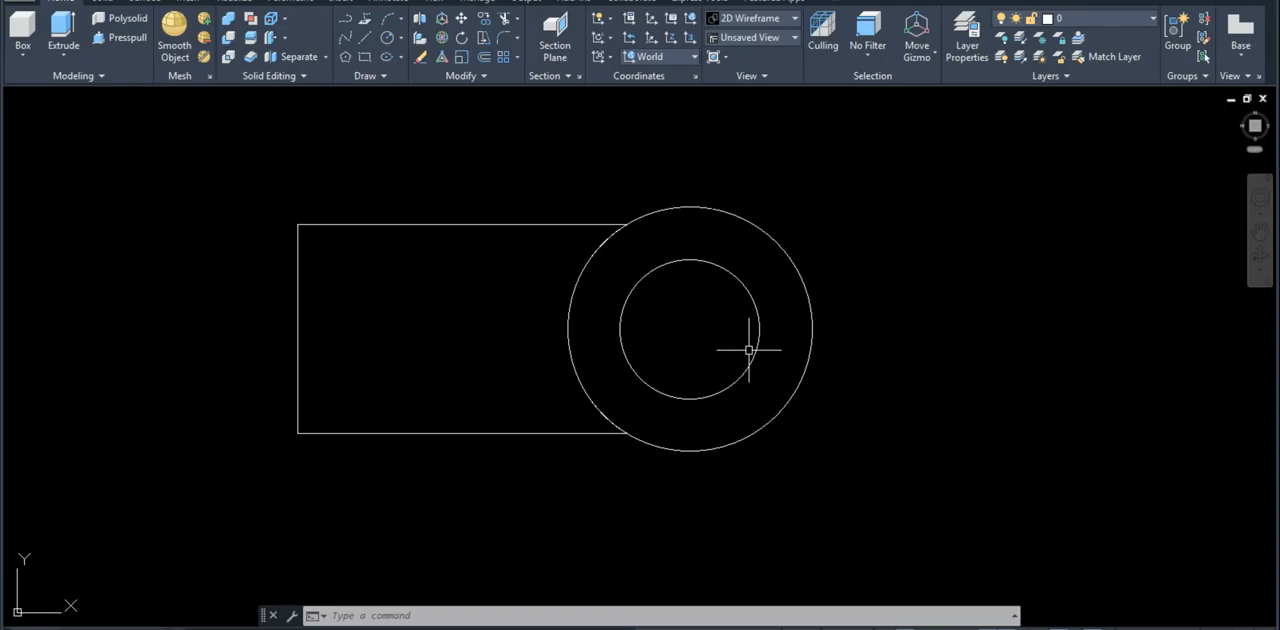
pyautogui.write('l')
pyautogui.press('Return')
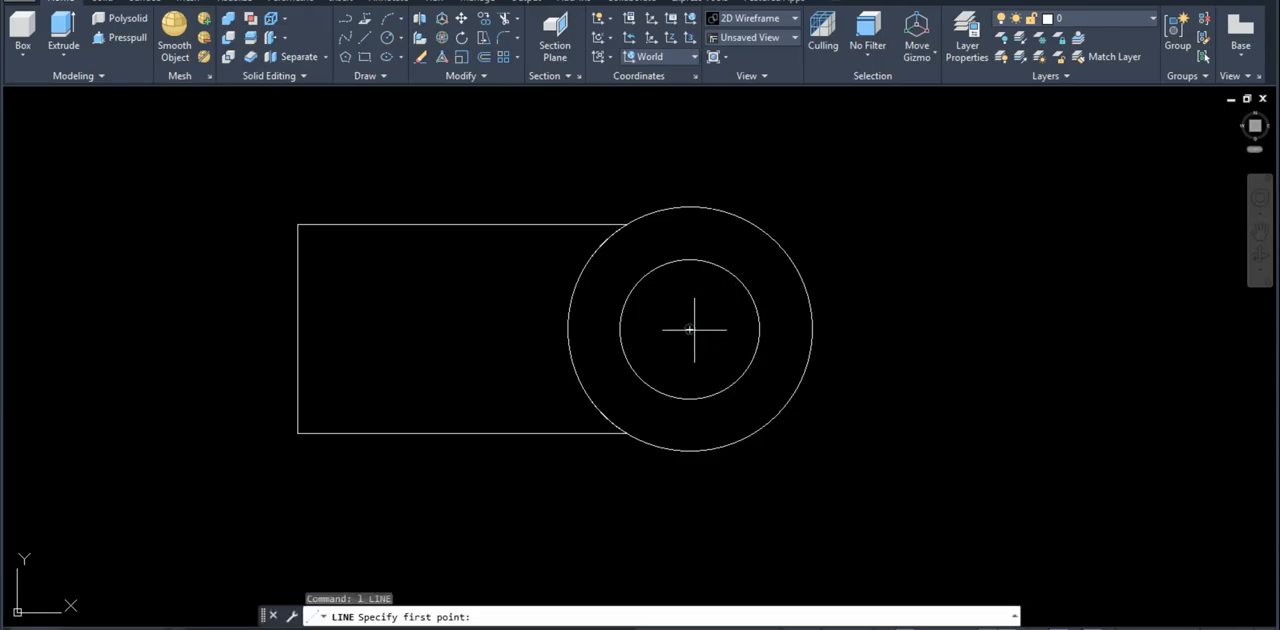
pyautogui.click(690, 329)
pyautogui.click(874, 318)
pyautogui.press('Return')
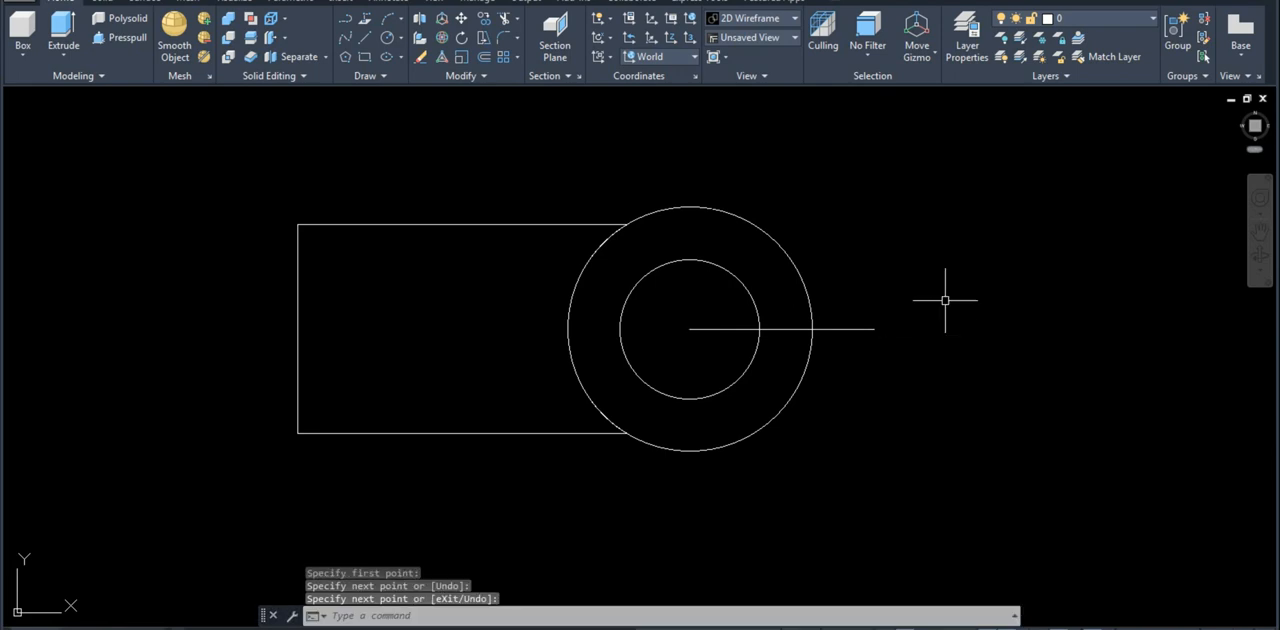
# Step: Offset the horizontal line from the circles' center by 3 to both sides
pyautogui.write('o')
pyautogui.press('Return')
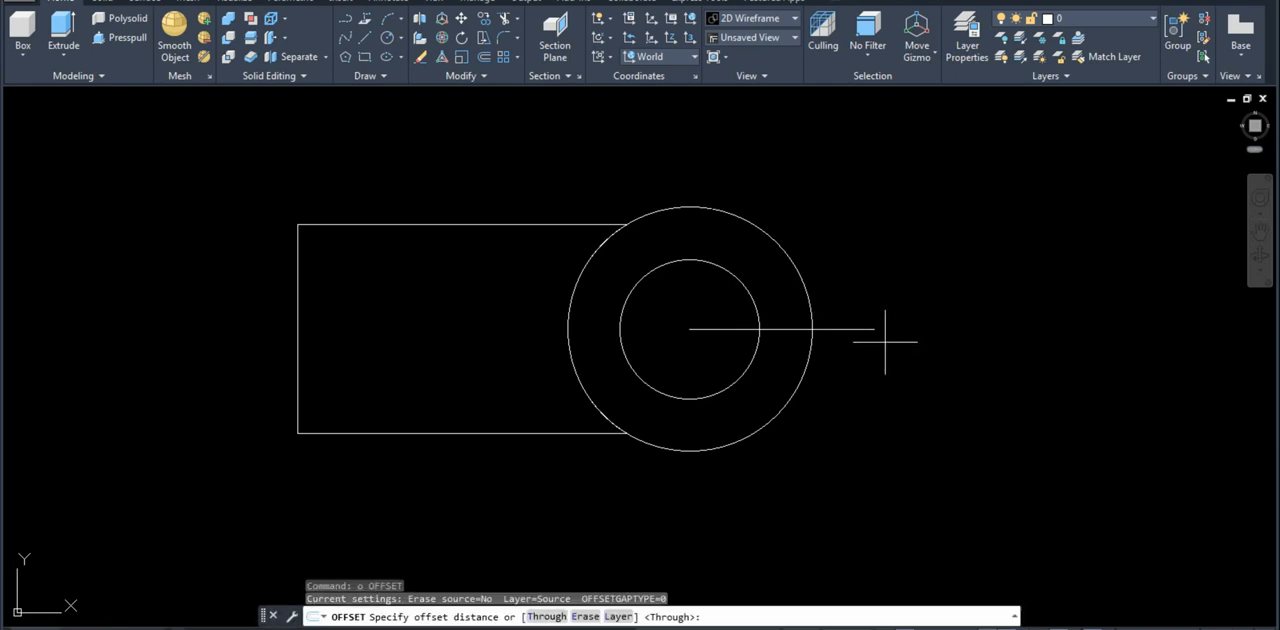
pyautogui.write('3')
pyautogui.press('Return')
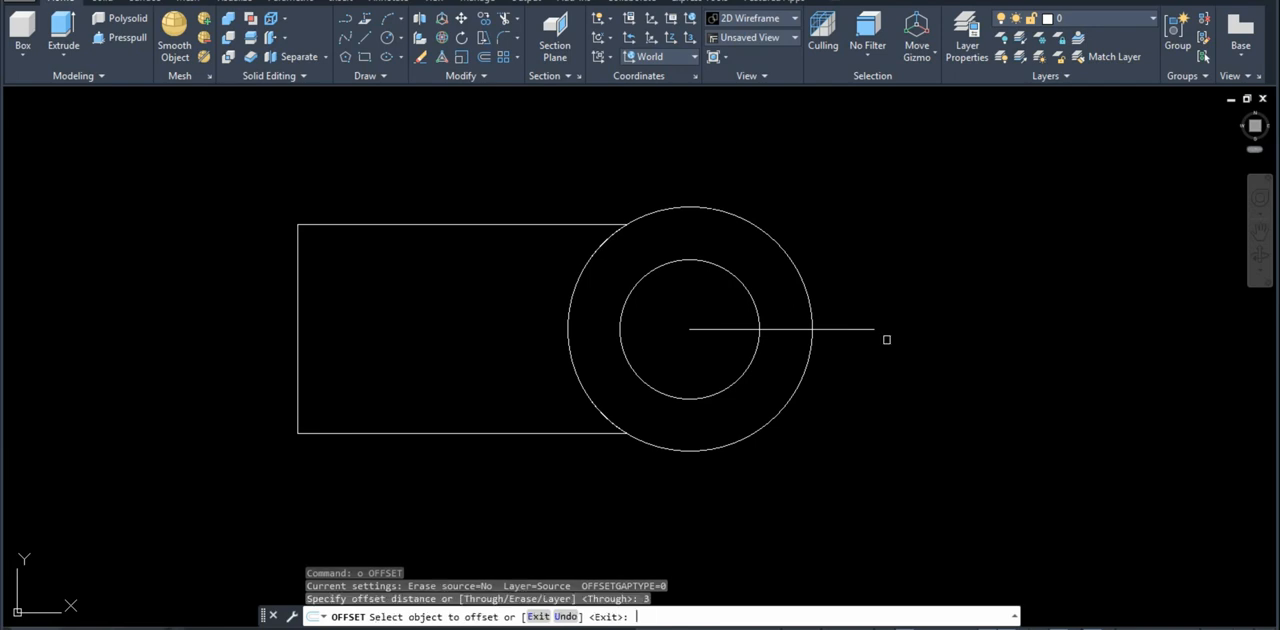
pyautogui.click(857, 329)
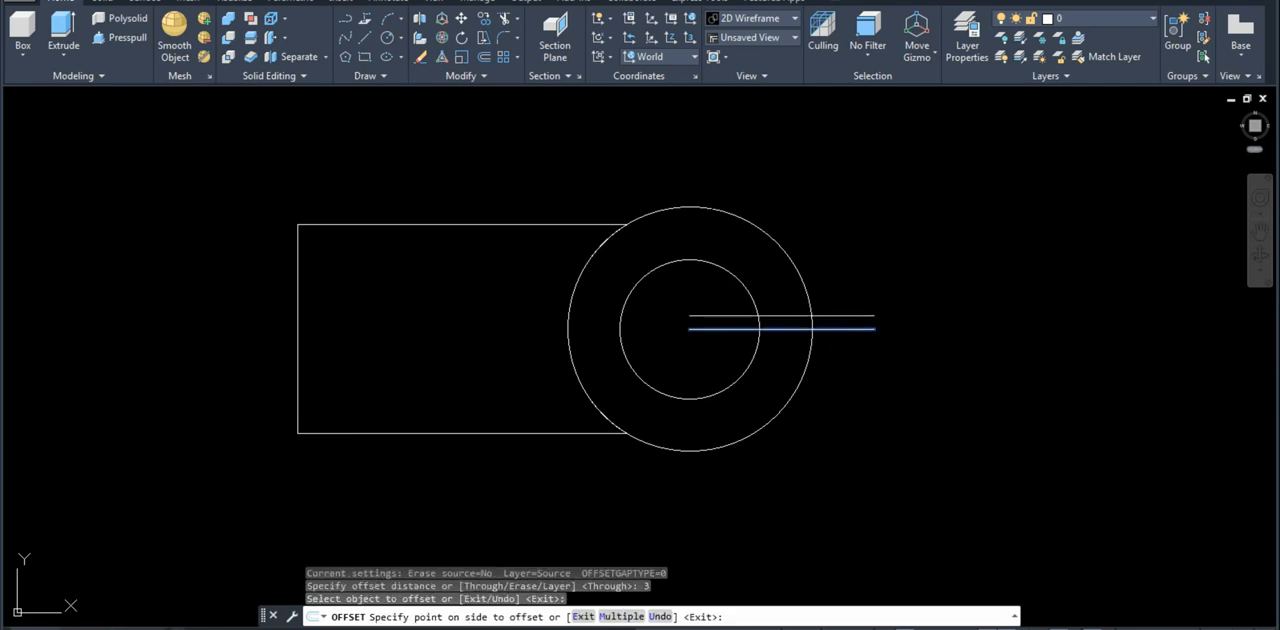
pyautogui.click(857, 331)
pyautogui.click(857, 332)
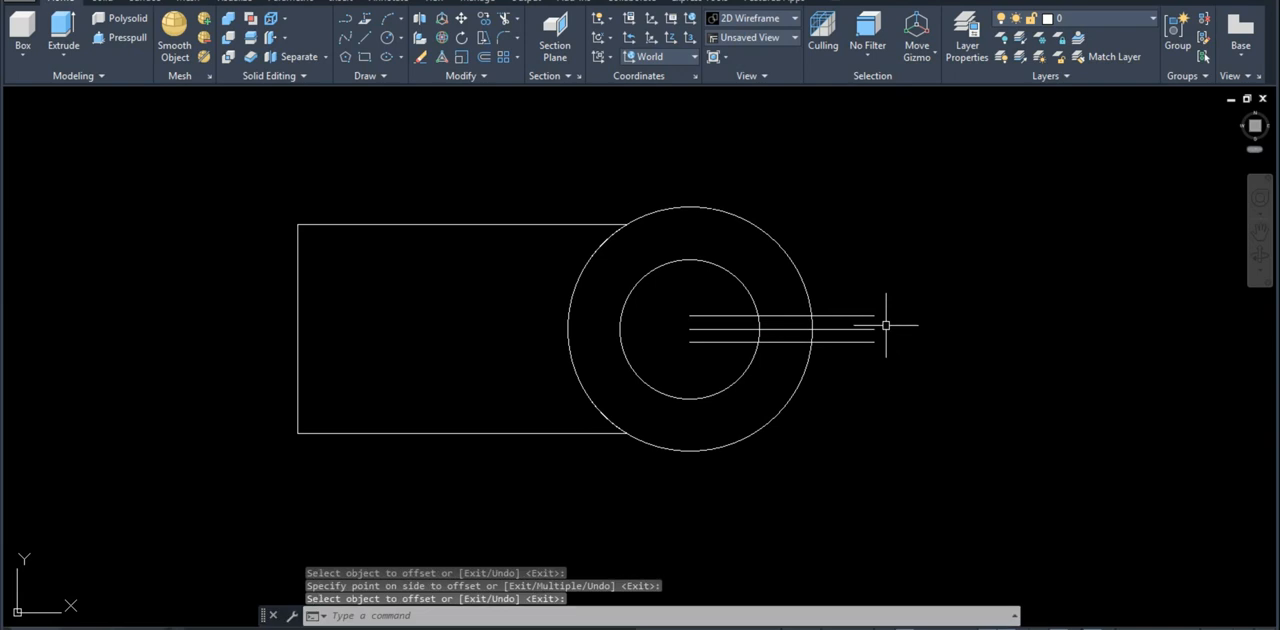
pyautogui.press('Return')
# Step: Erase the original horizontal center line between the two offset lines
pyautogui.click(852, 329)
pyautogui.write('e')
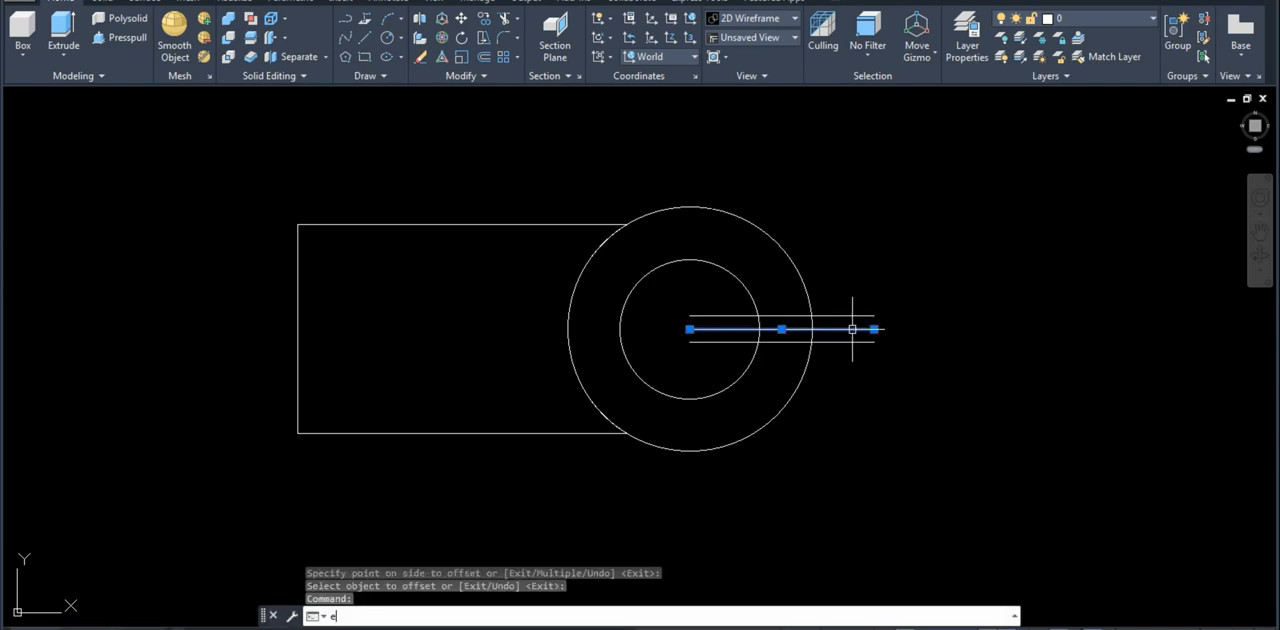
pyautogui.press('Return')
# Step: Trim the two parallel lines and both circles to leave a closed ring profile with an open slot
pyautogui.write('t')
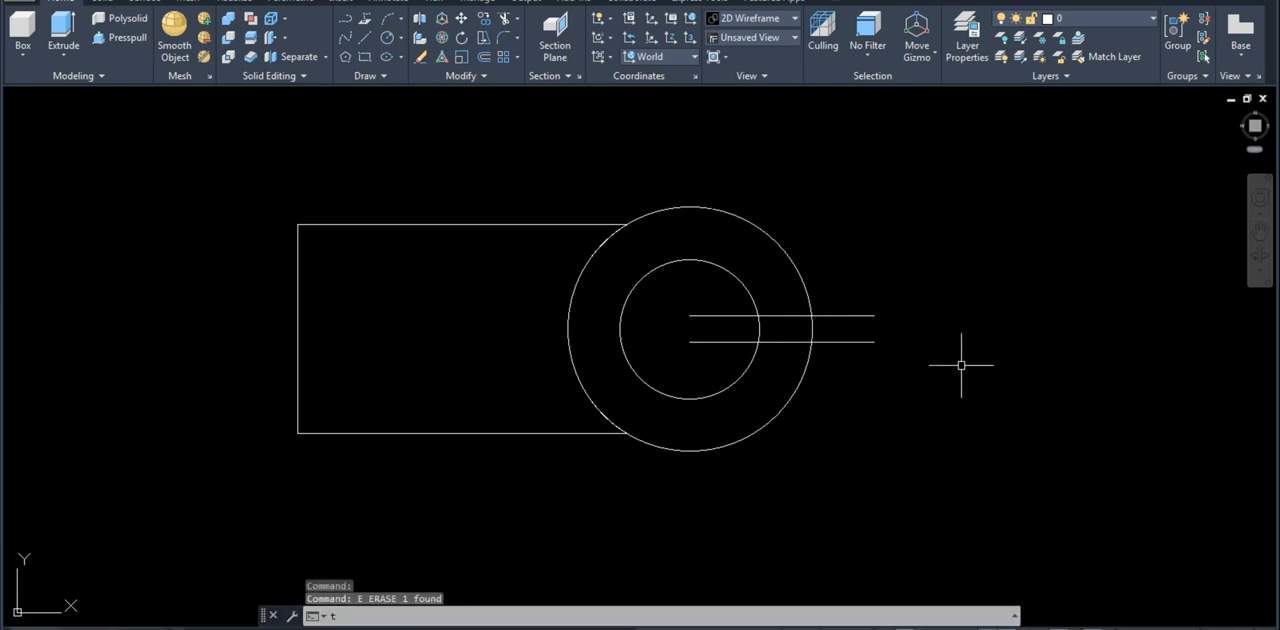
pyautogui.press('Return')
pyautogui.moveTo(874, 370); pyautogui.dragTo(808, 252)
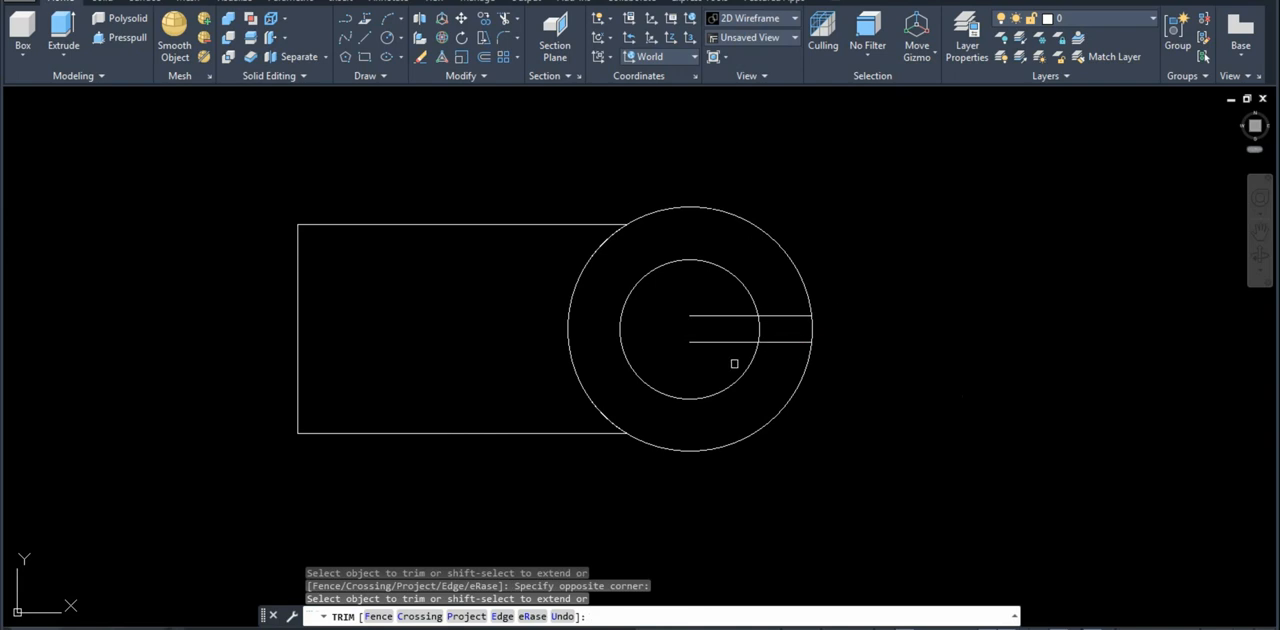
pyautogui.scroll(4, 832, 327)
pyautogui.click(834, 327)
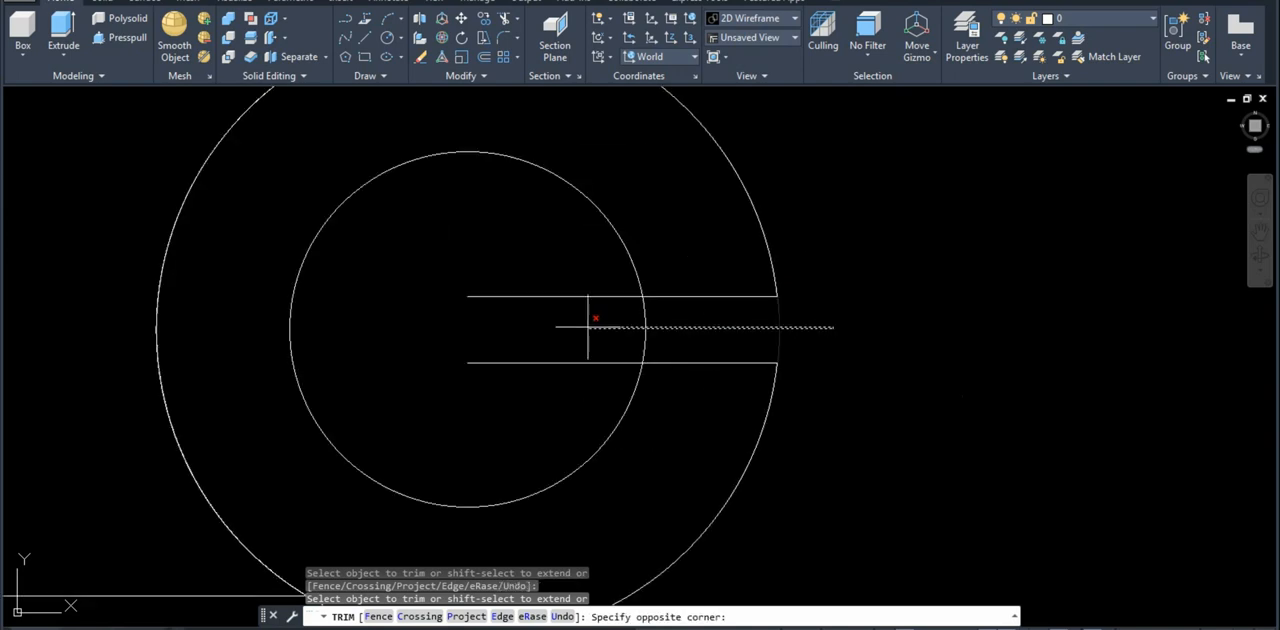
pyautogui.click(588, 327)
pyautogui.click(544, 311)
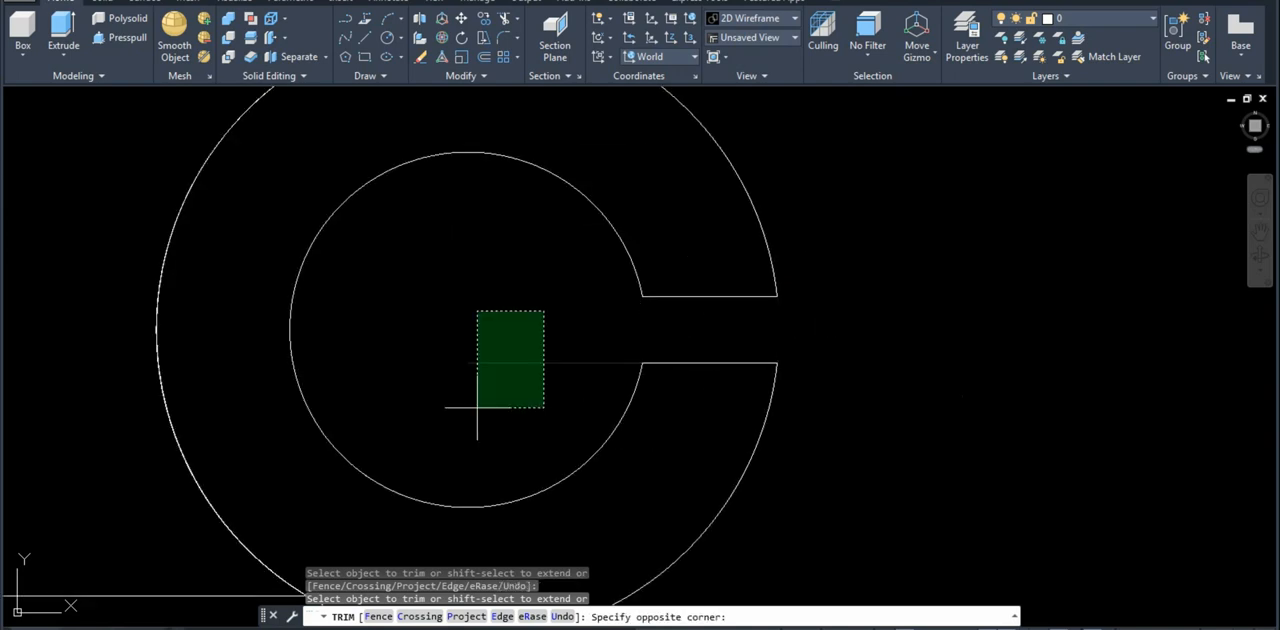
pyautogui.click(477, 407)
pyautogui.scroll(-4, 862, 351)
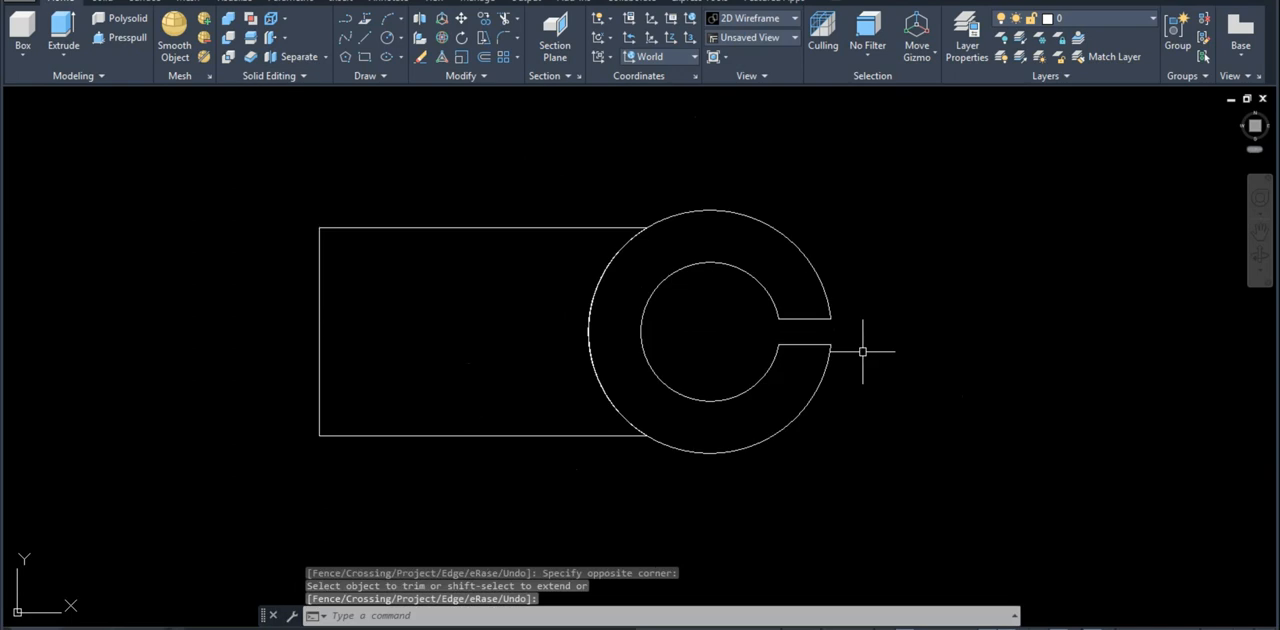
pyautogui.moveTo(862, 351); pyautogui.dragTo(862, 302, button='middle')
pyautogui.press('Return')
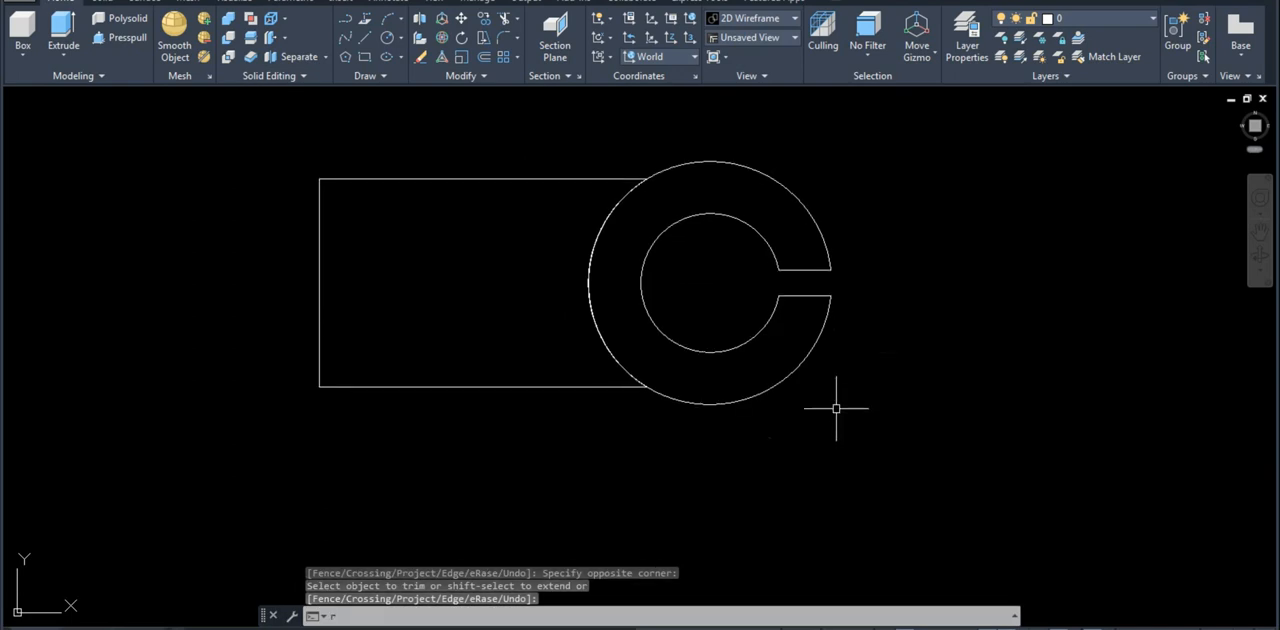
# Step: Convert the closed outline of the slotted ring into a region
pyautogui.write('reg')
pyautogui.press('Return')
pyautogui.click(916, 389)
pyautogui.click(721, 154)
pyautogui.press('Return')
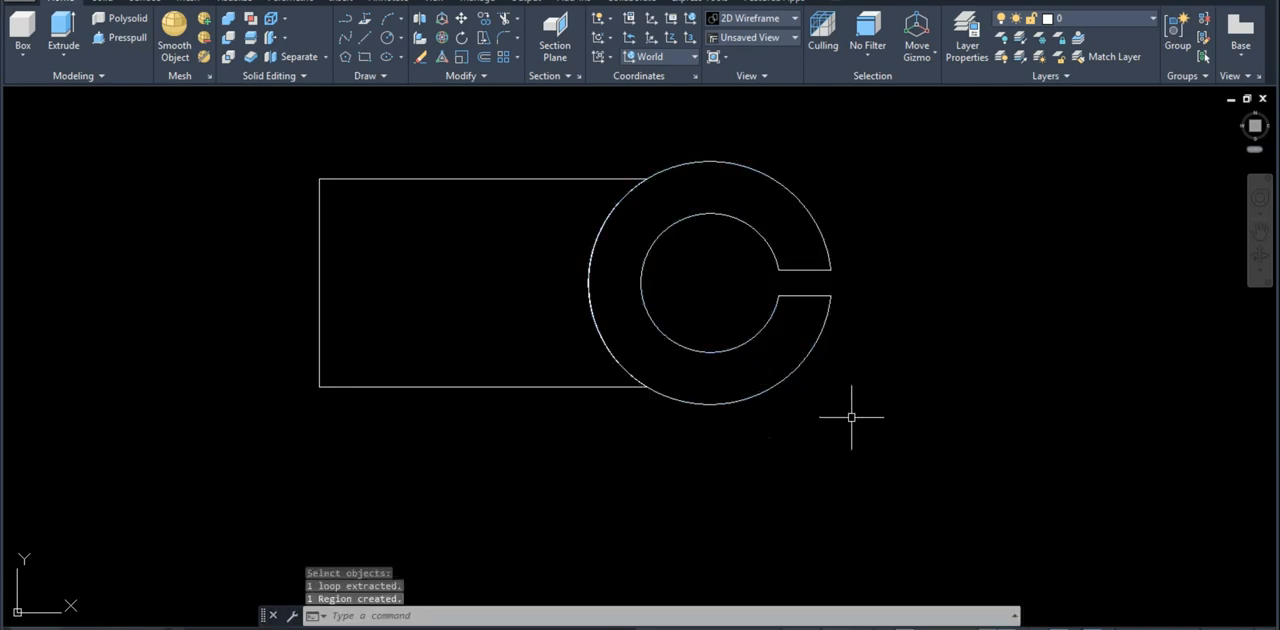
# Step: In a tilted 3D view, move the slotted ring region 24 straight down to the level of the arm's base
pyautogui.write('3do')
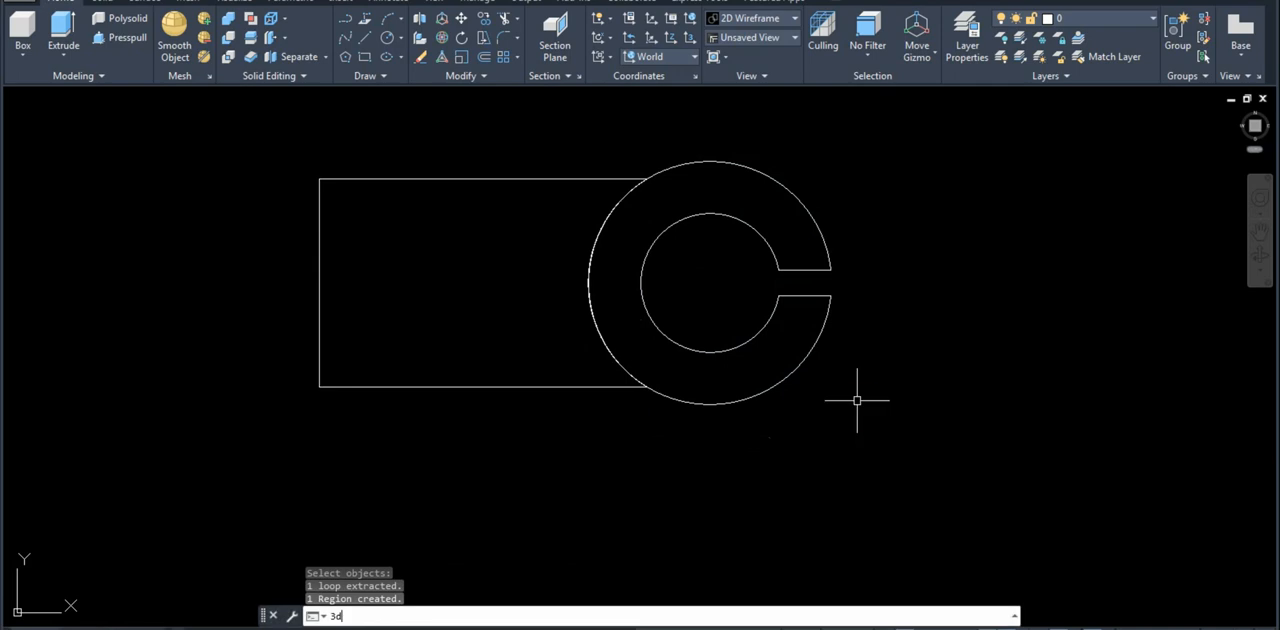
pyautogui.press('Return')
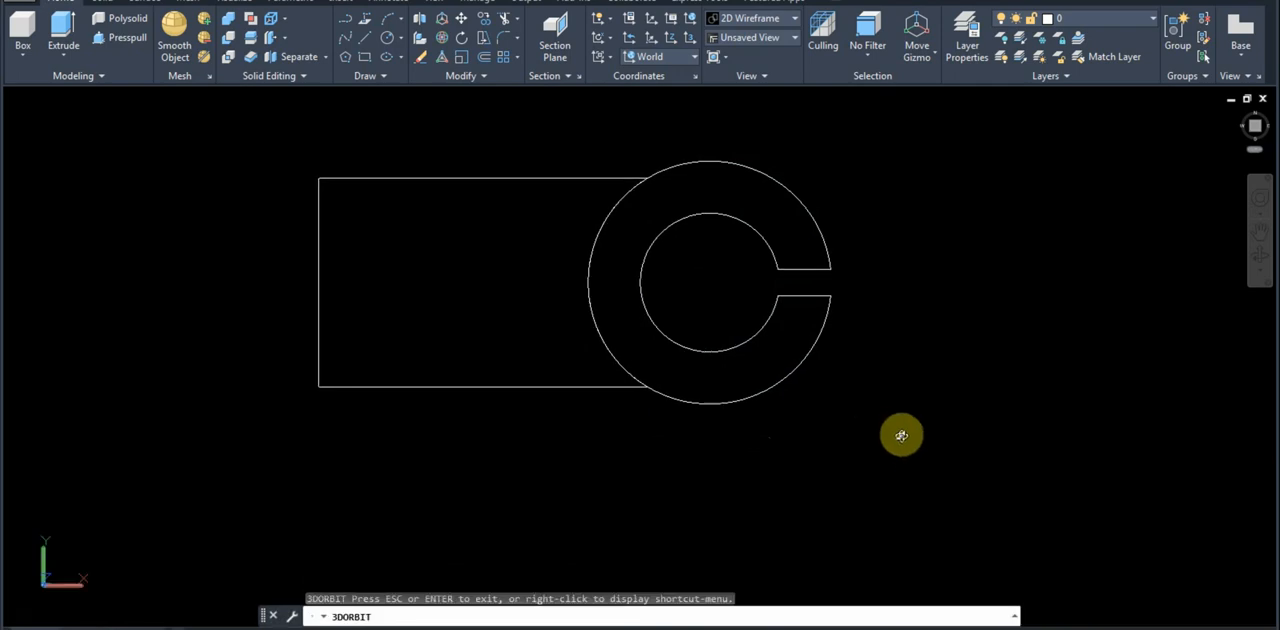
pyautogui.moveTo(901, 436); pyautogui.dragTo(836, 278)
pyautogui.press('Escape')
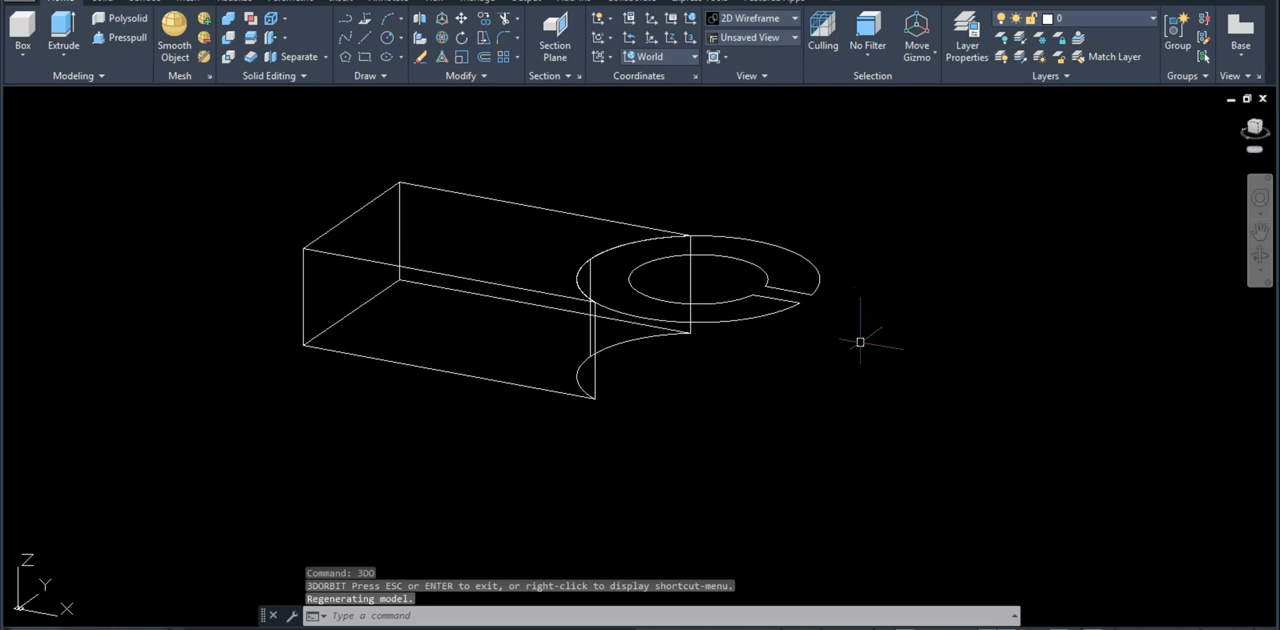
pyautogui.write('m')
pyautogui.press('Return')
pyautogui.click(858, 342)
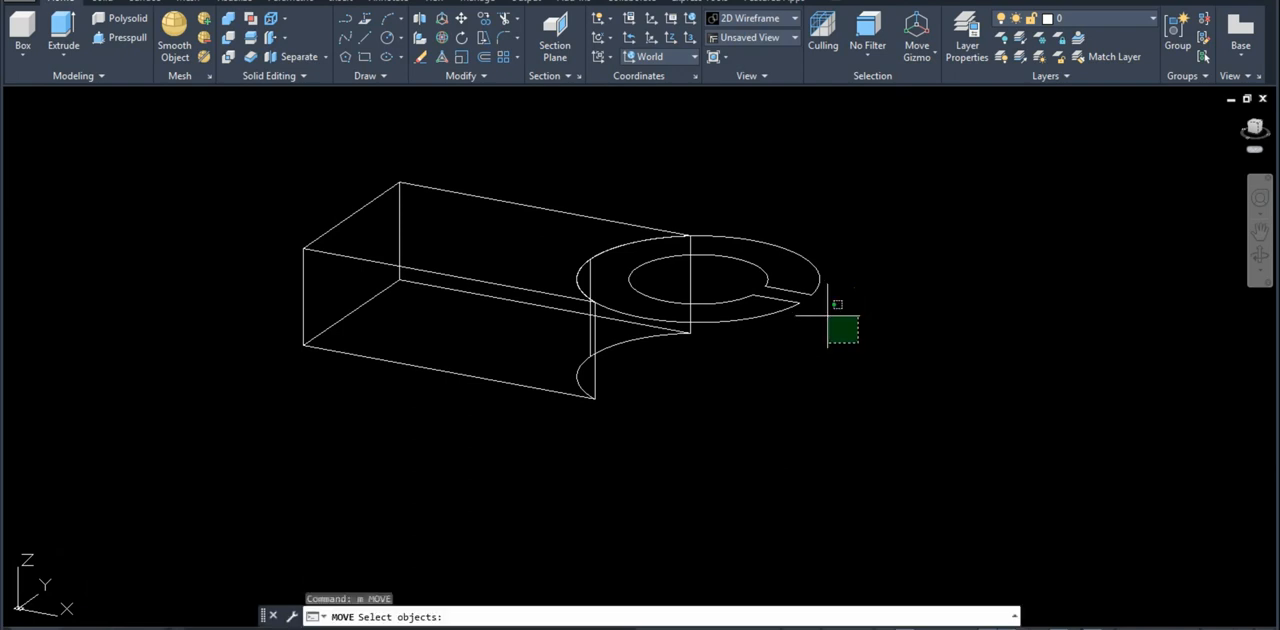
pyautogui.click(767, 312)
pyautogui.press('Return')
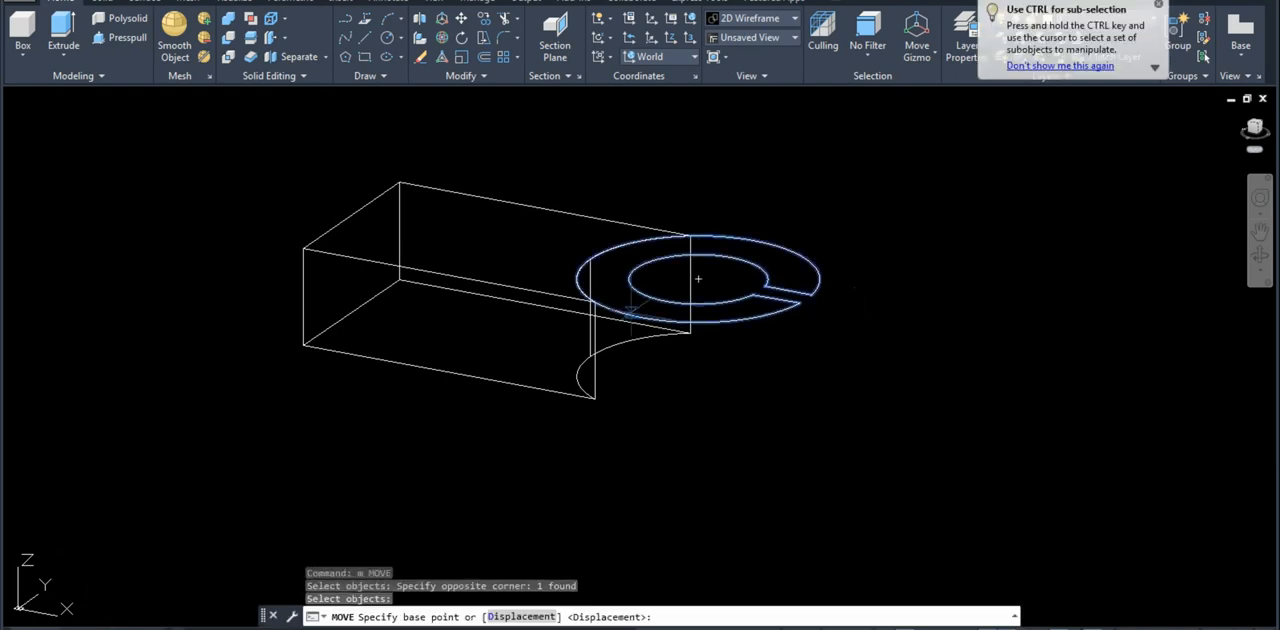
pyautogui.click(698, 279)
pyautogui.write('24')
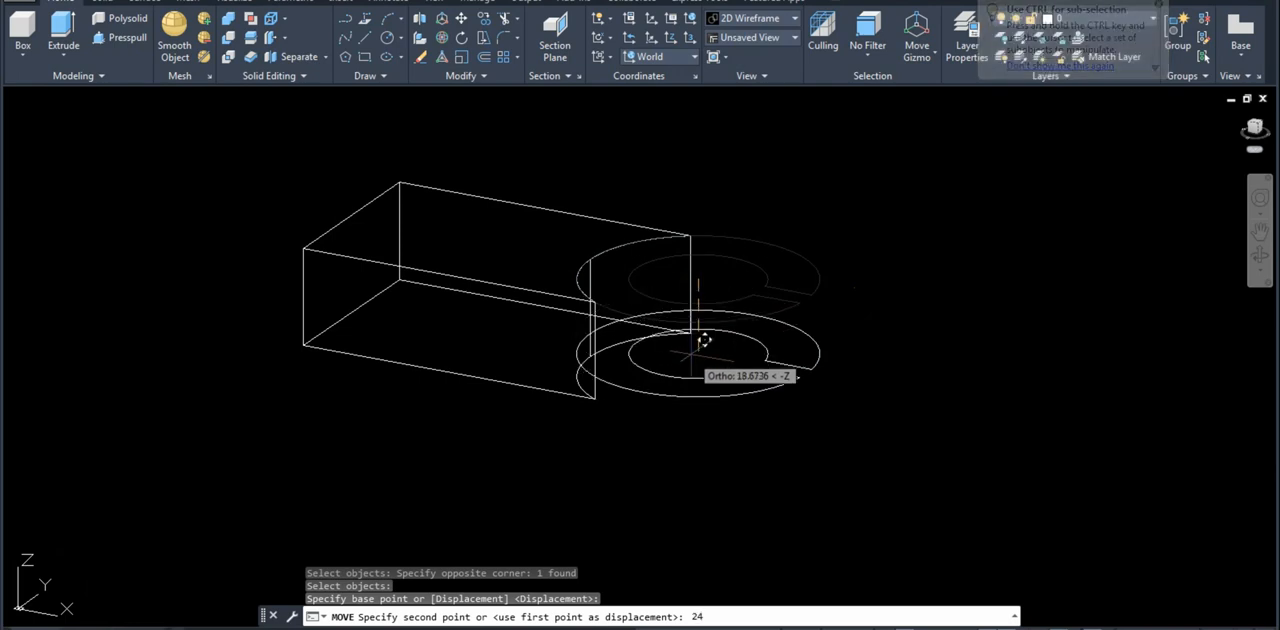
pyautogui.press('Return')
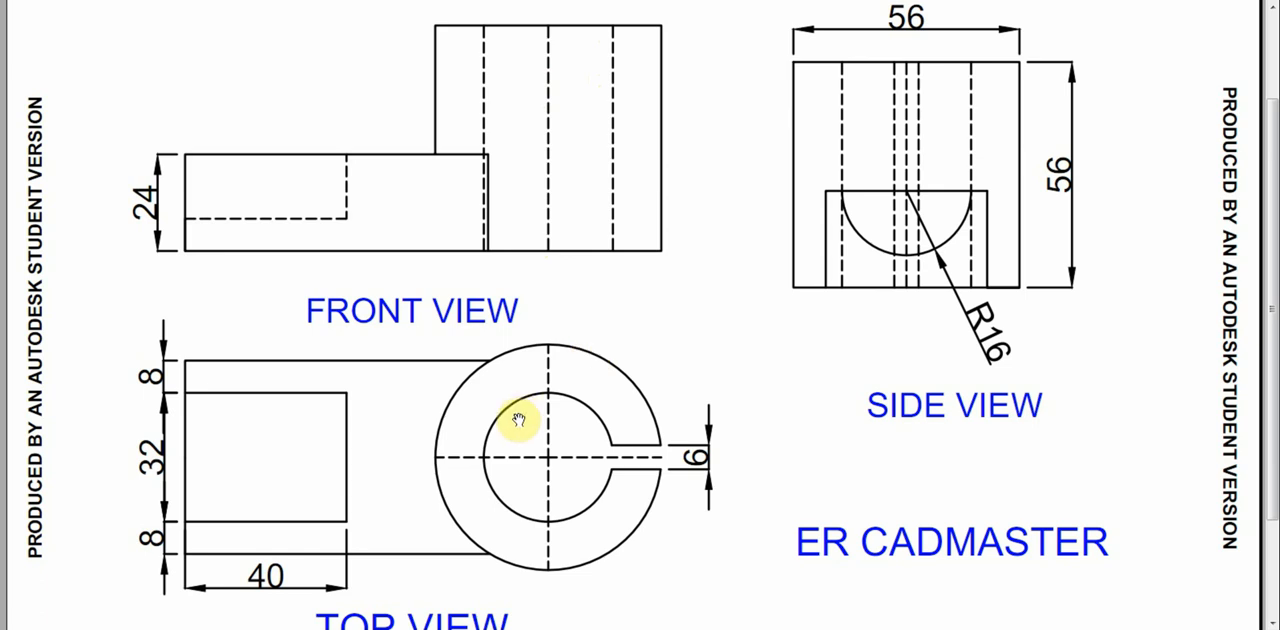
# Step: Check the cylinder's height in the reference drawing and extrude the slotted ring region 56 upward
pyautogui.moveTo(120, 628)
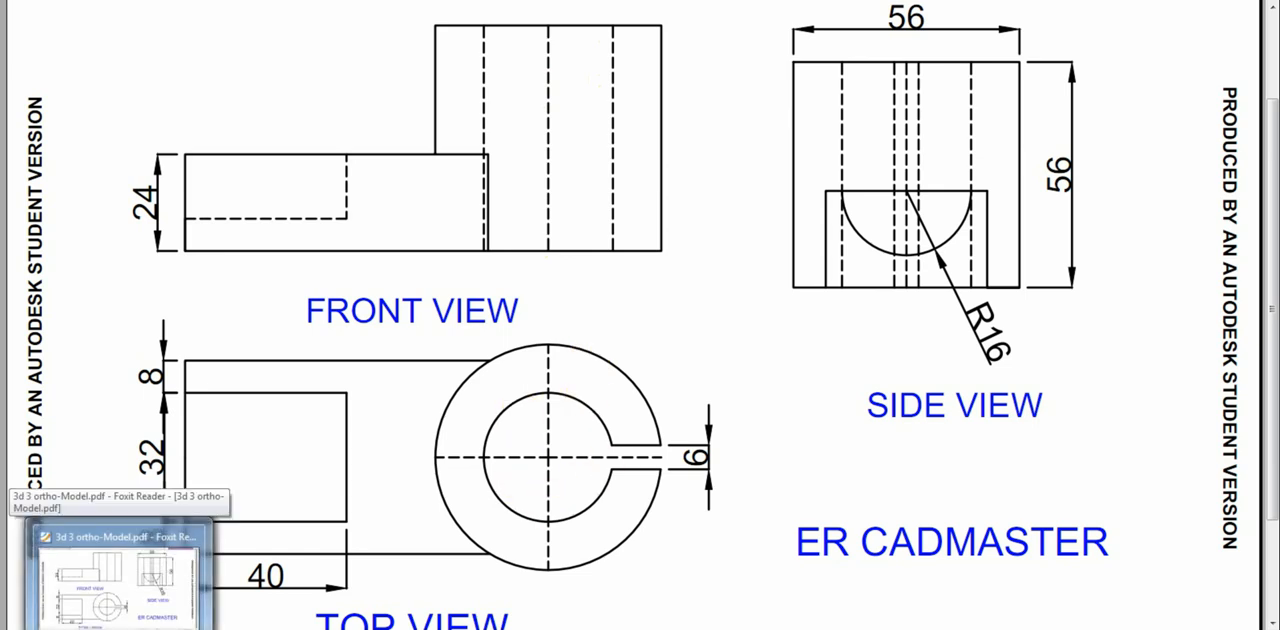
pyautogui.click(88, 628)
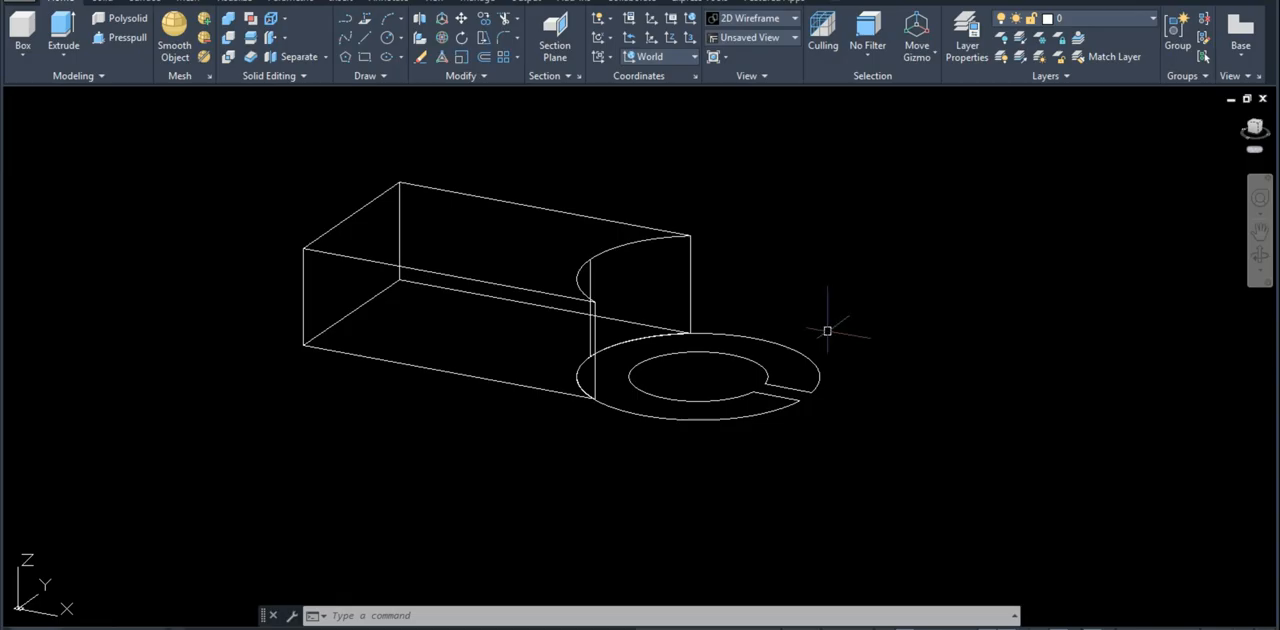
pyautogui.write('e')
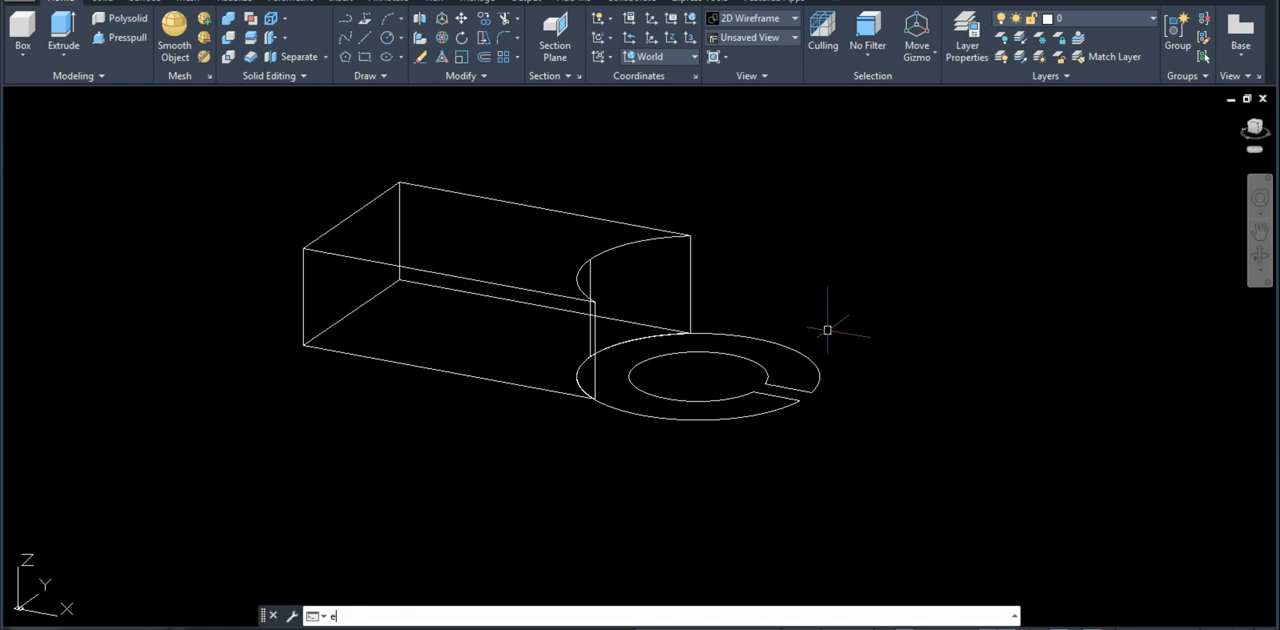
pyautogui.write('xt')
pyautogui.press('Return')
pyautogui.click(851, 405)
pyautogui.click(784, 350)
pyautogui.press('Return')
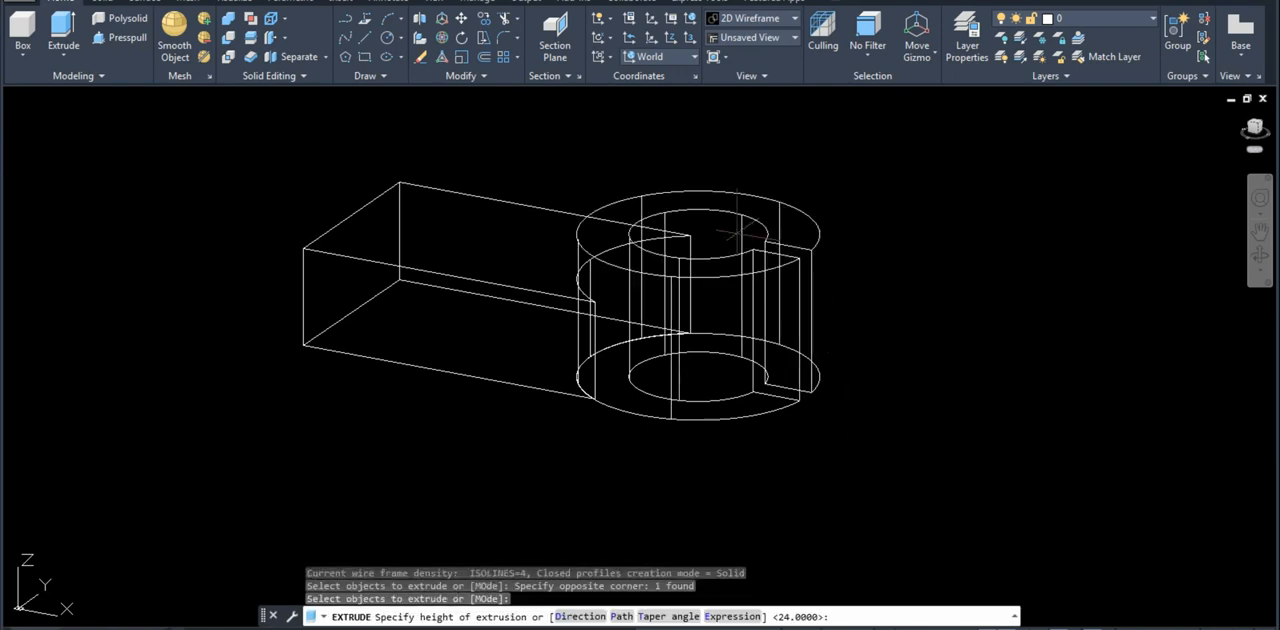
pyautogui.write('56')
pyautogui.press('Return')
# Step: Display the model in the Conceptual visual style
pyautogui.write('sh')
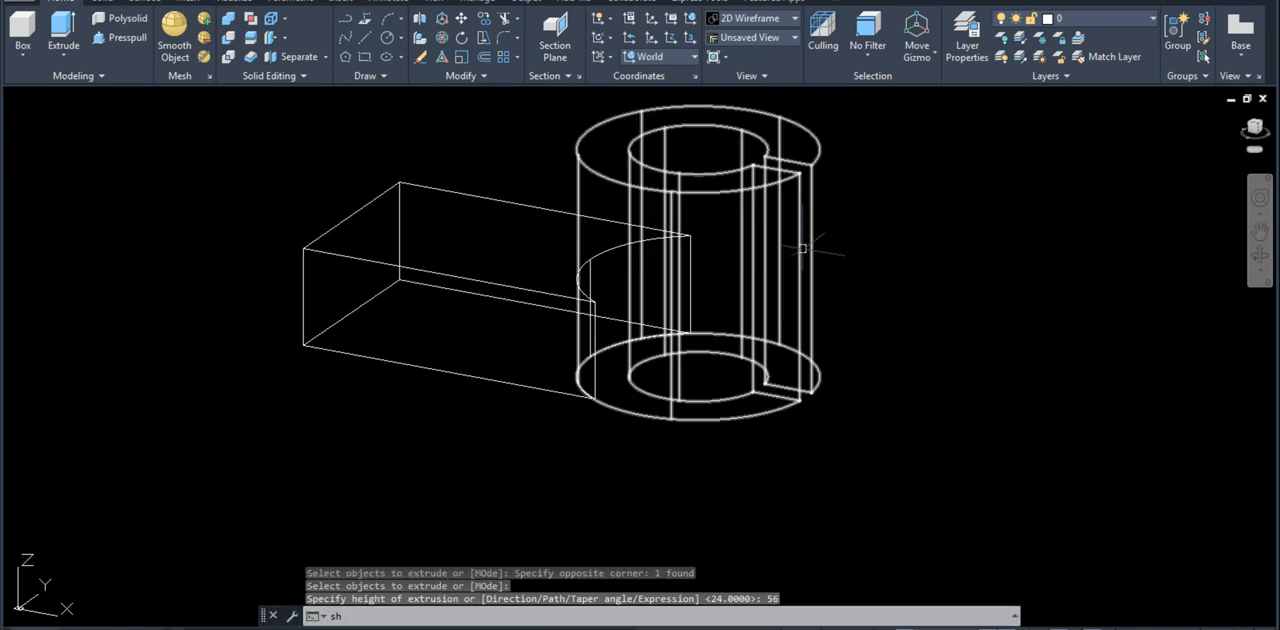
pyautogui.write('a')
pyautogui.press('Return')
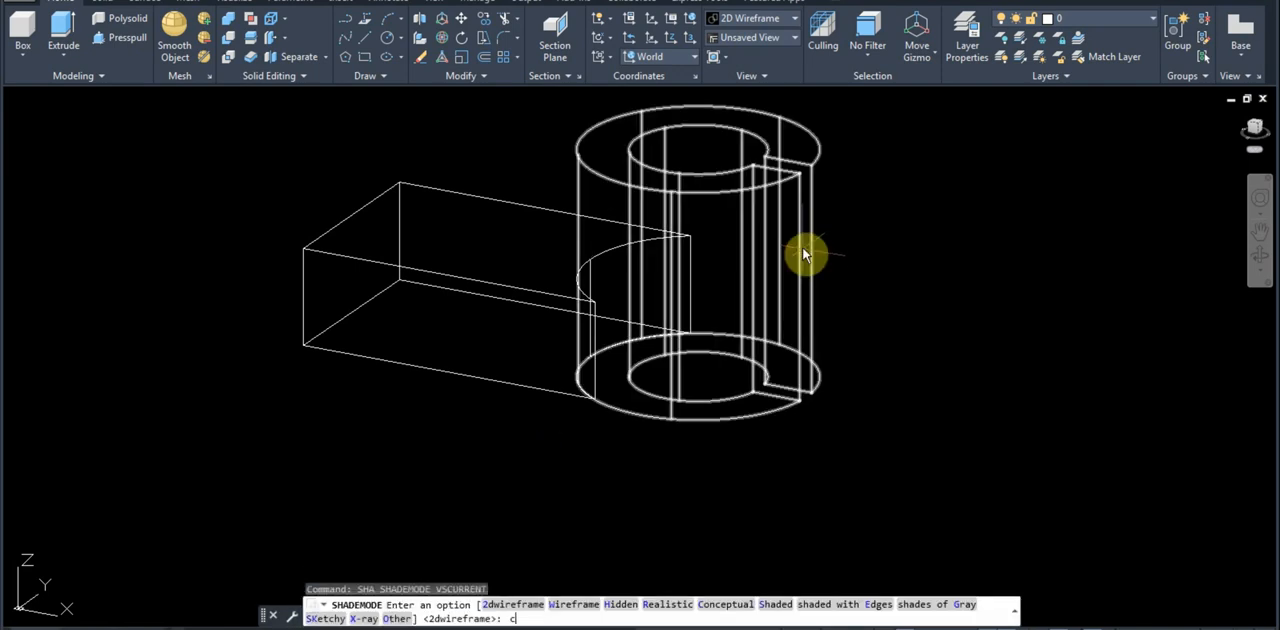
pyautogui.write('c')
pyautogui.press('Return')
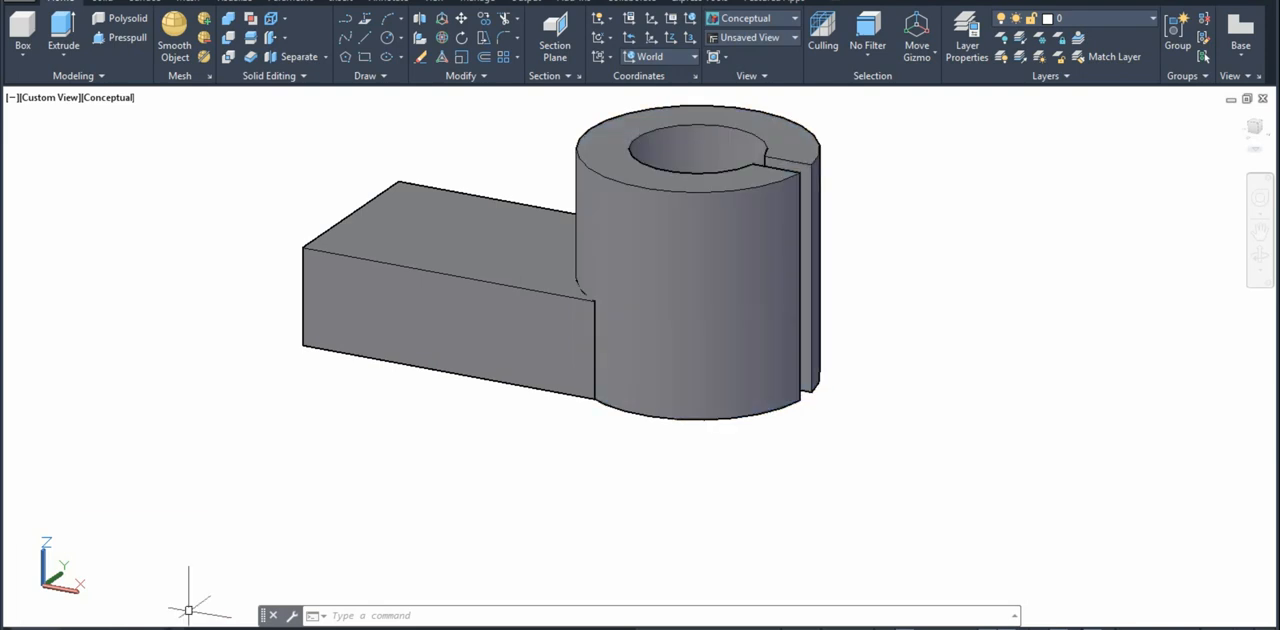
# Step: Consult the arm's semicircular cutout in the reference drawing's views and set the model to the Left view
pyautogui.moveTo(119, 628)
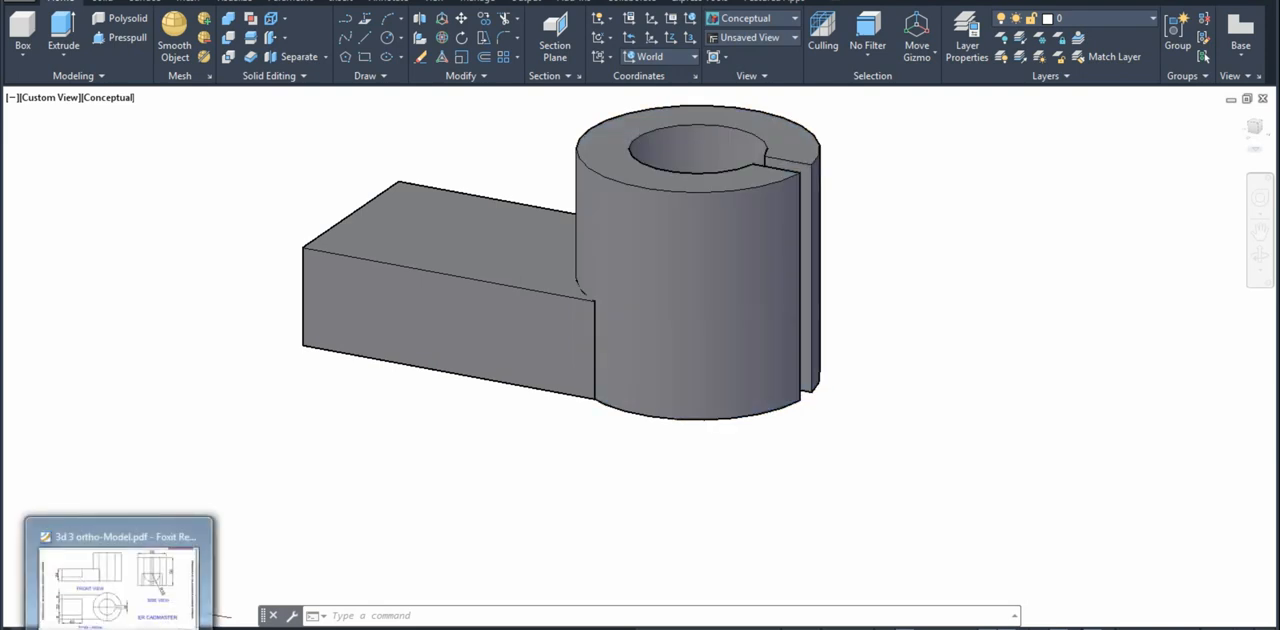
pyautogui.click(119, 628)
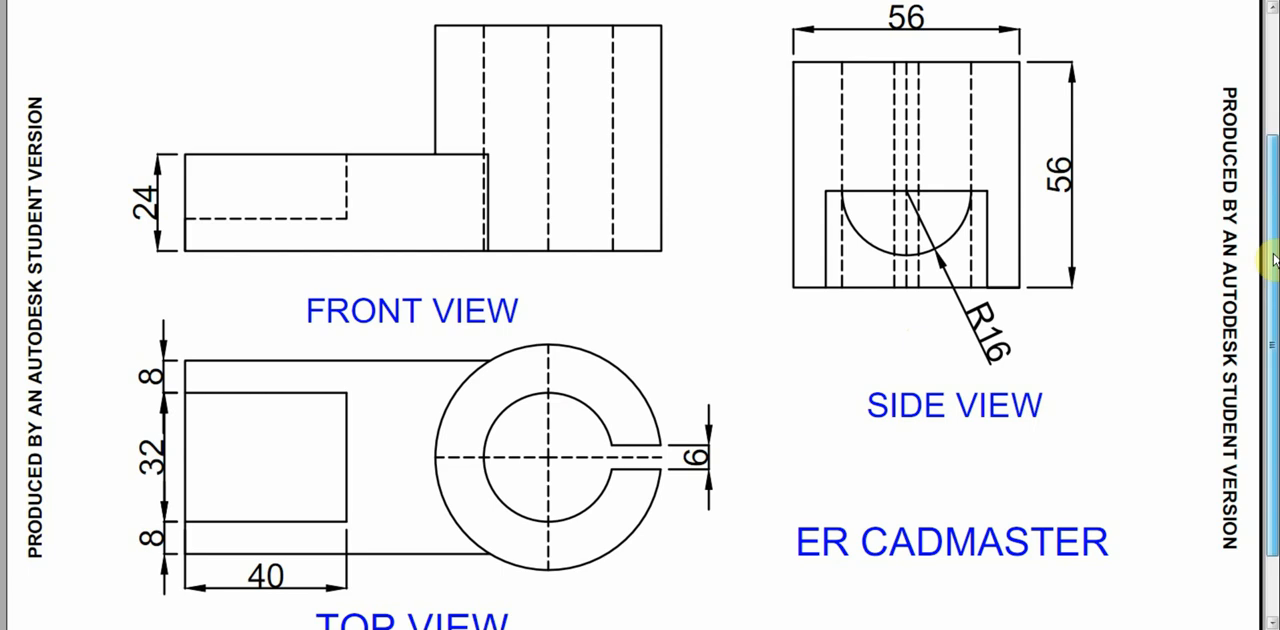
pyautogui.scroll(-2, 1272, 266)
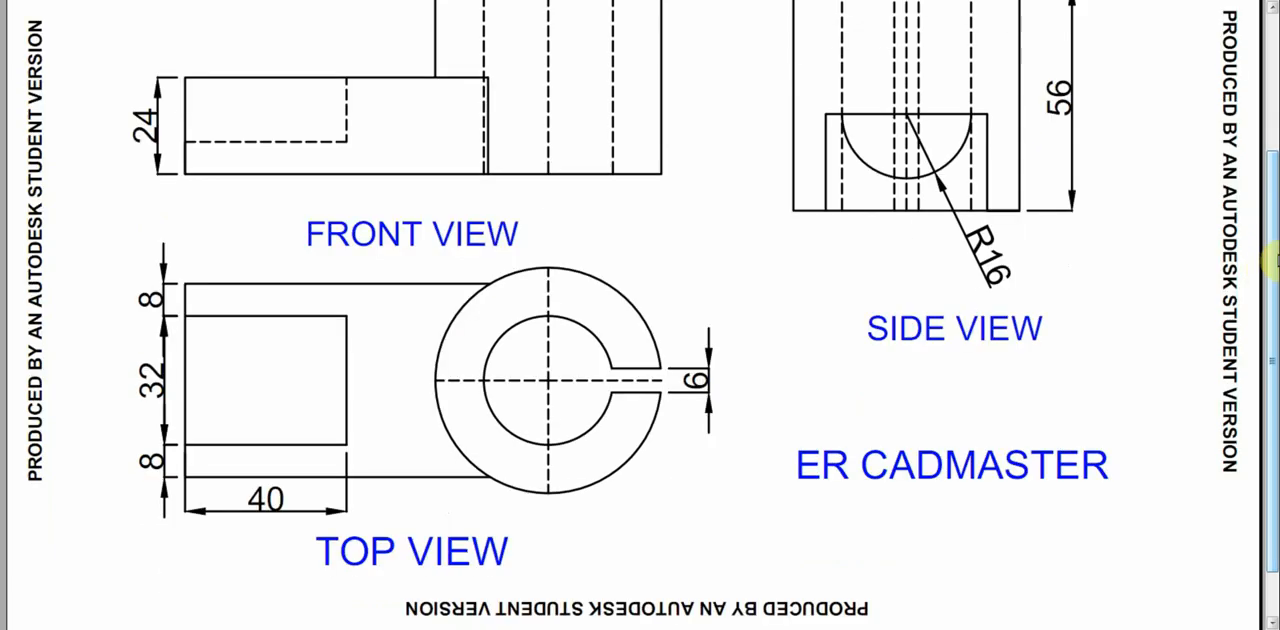
pyautogui.scroll(1, 1272, 262)
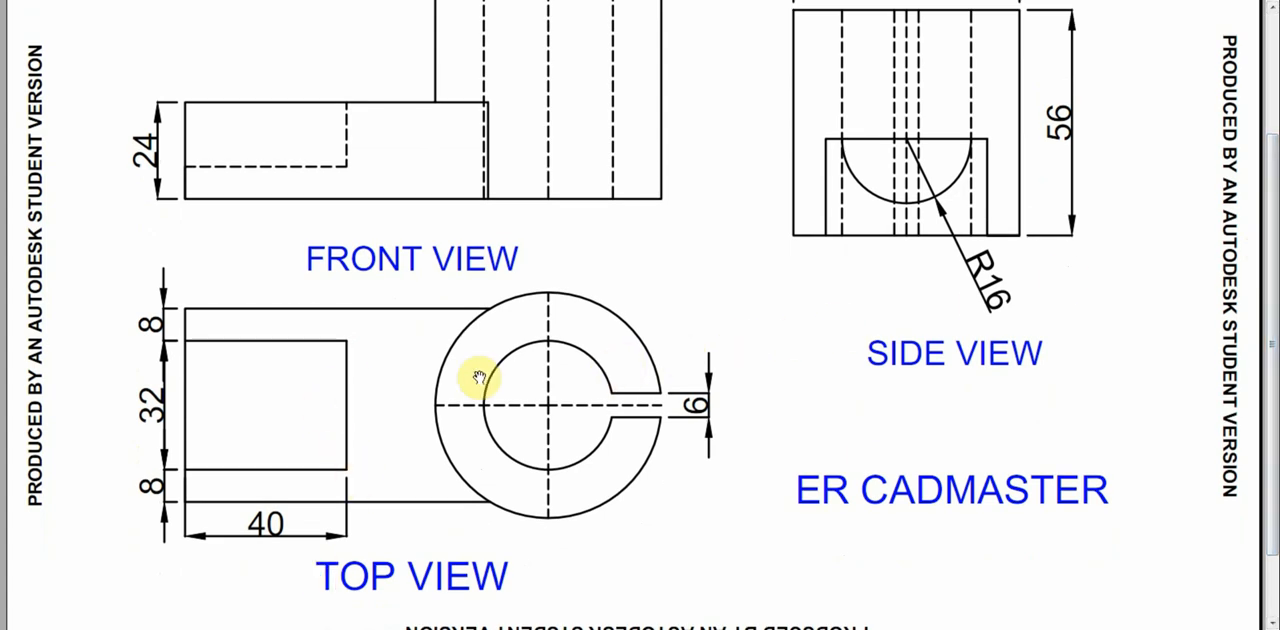
pyautogui.scroll(2, 1275, 260)
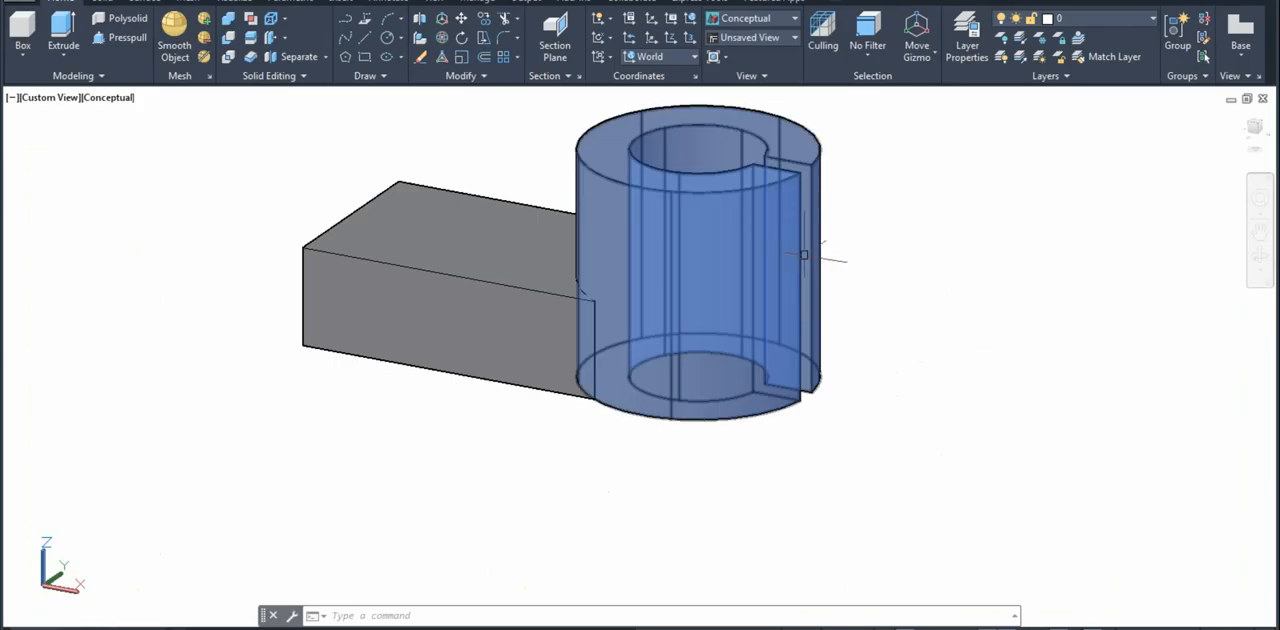
pyautogui.moveTo(803, 258); pyautogui.dragTo(813, 342, button='middle')
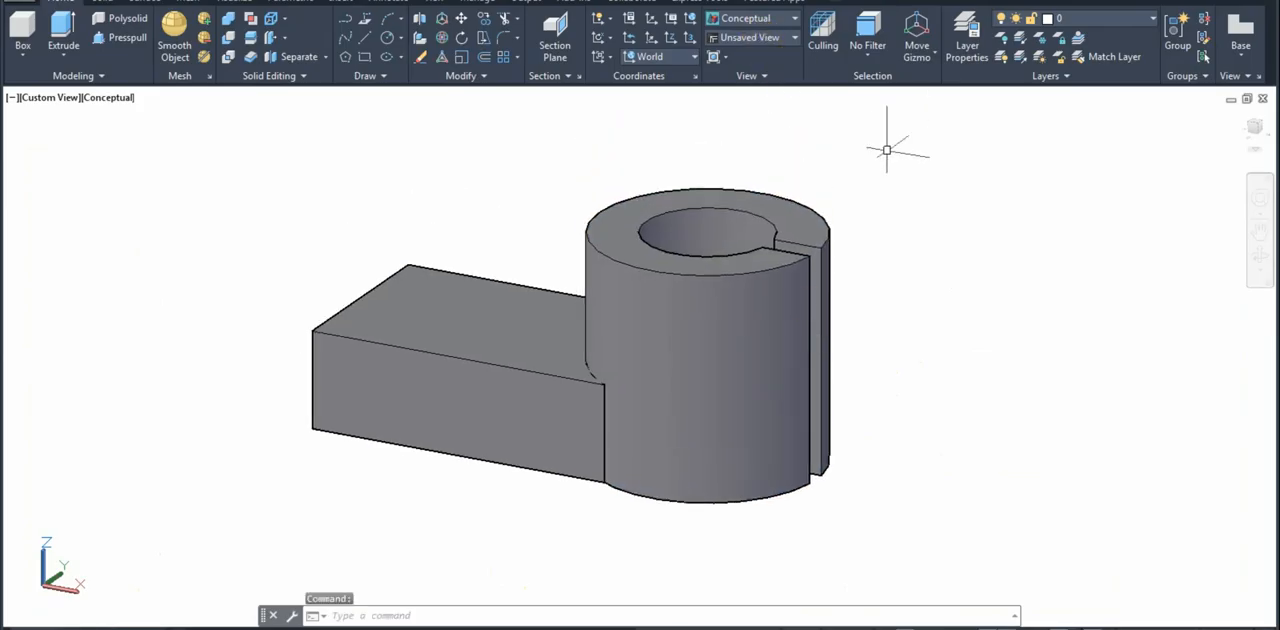
pyautogui.click(765, 37)
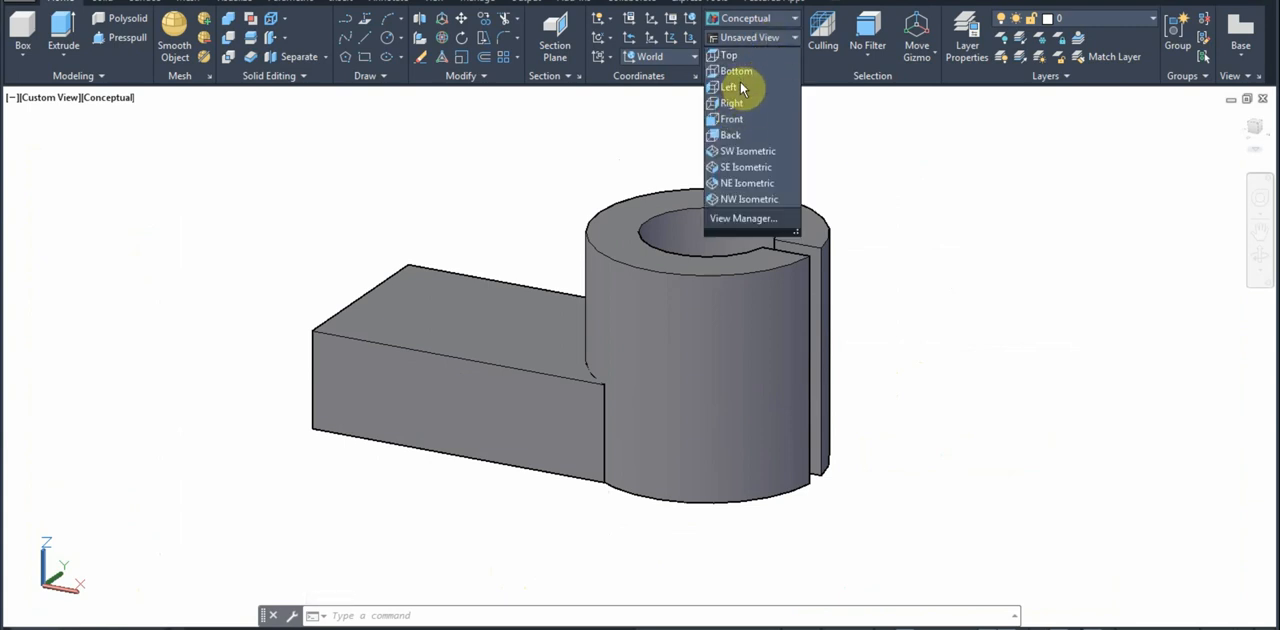
pyautogui.click(741, 88)
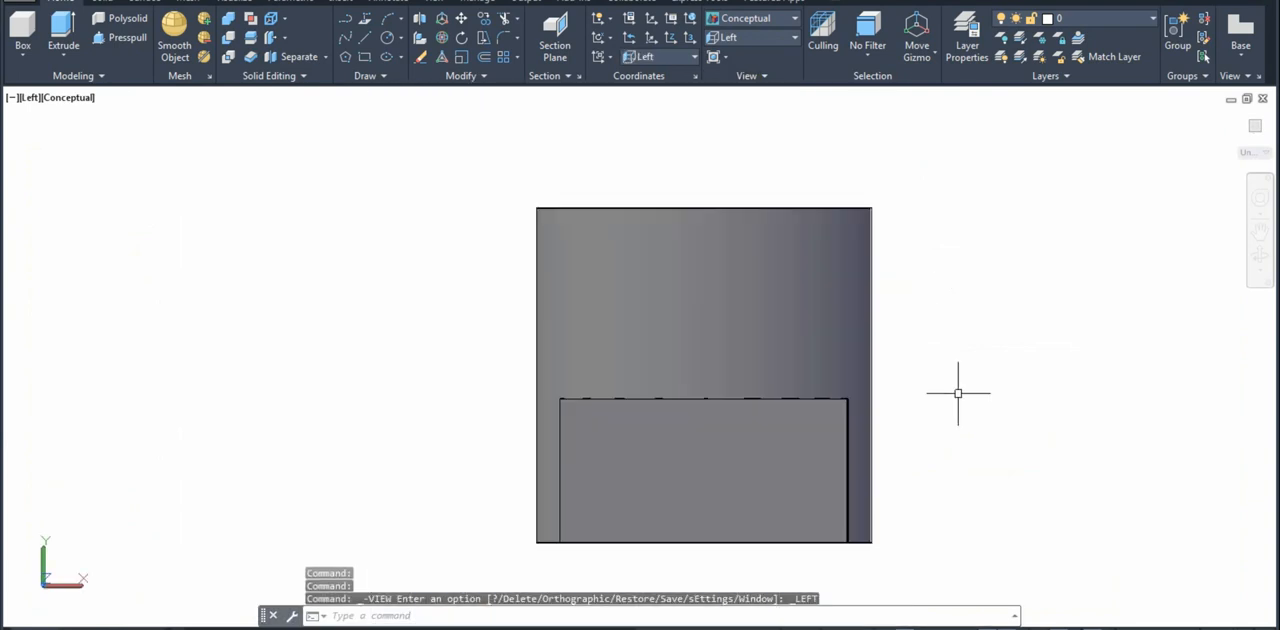
# Step: Display the model in the 2D Wireframe visual style
pyautogui.write('SH')
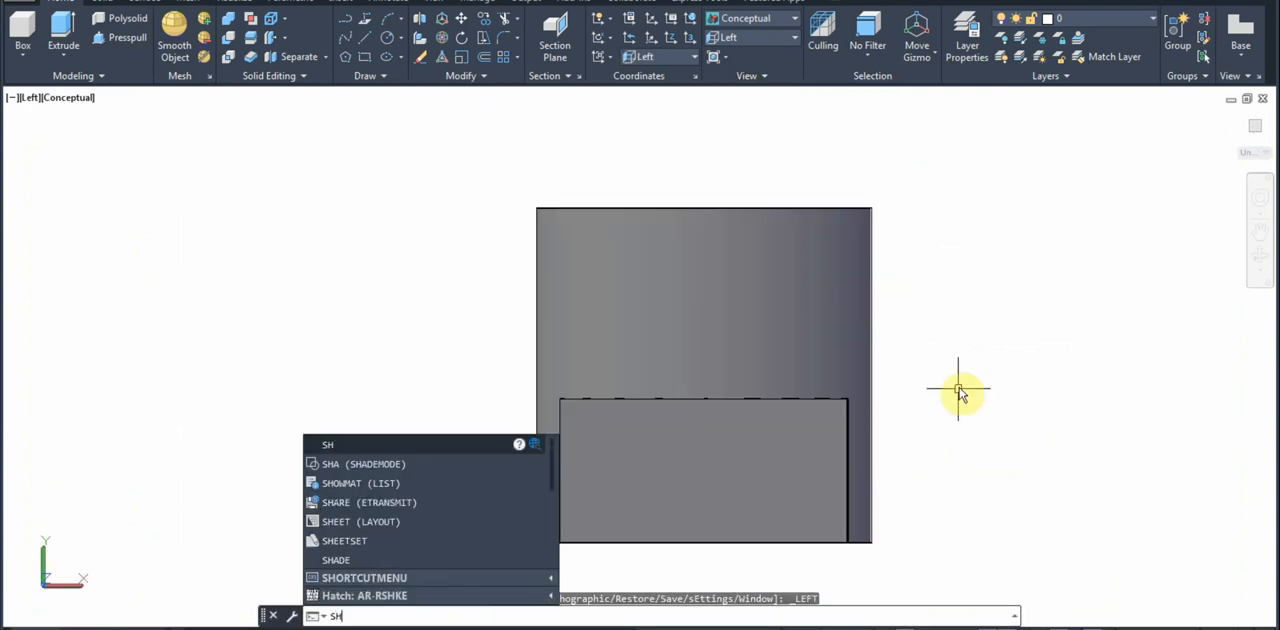
pyautogui.write('A')
pyautogui.press('Return')
pyautogui.write('2')
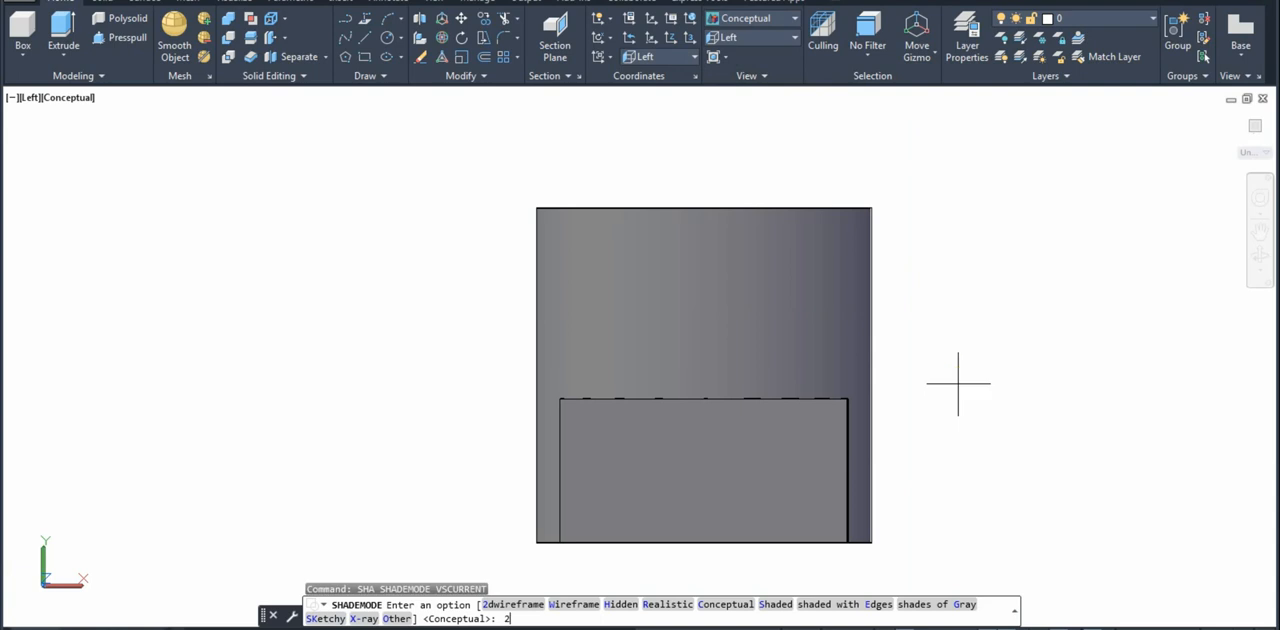
pyautogui.press('Return')
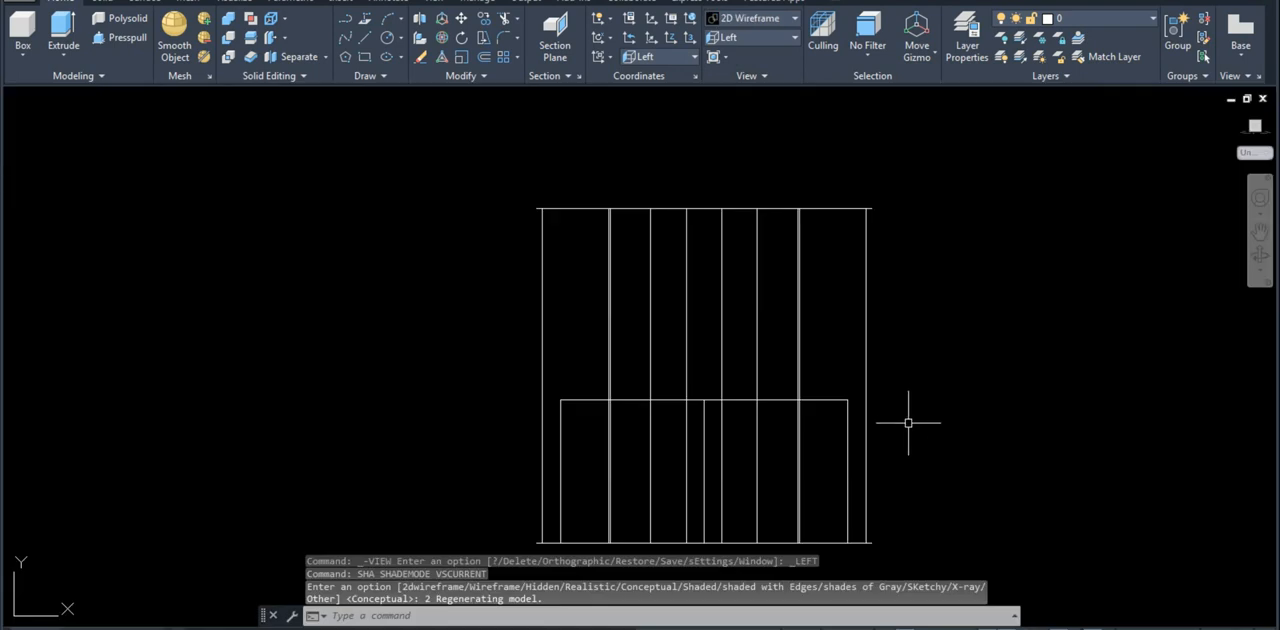
# Step: Draw a circle of radius 16 centred on the midpoint of the arm's upper edge
pyautogui.scroll(2, 850, 480)
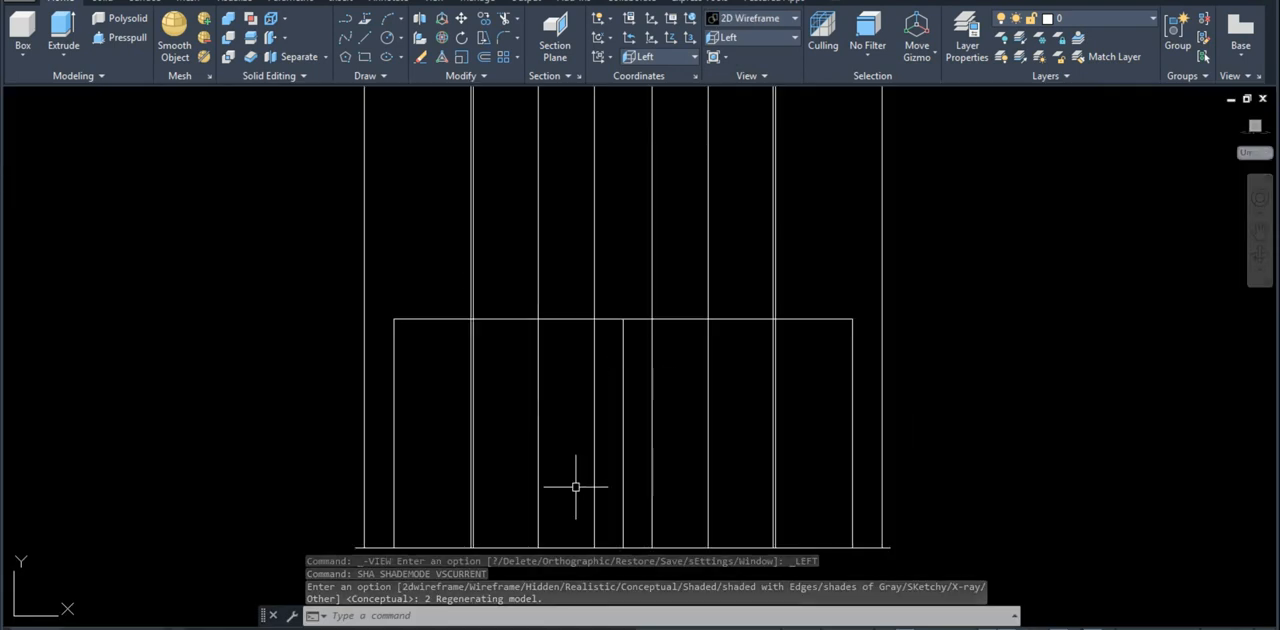
pyautogui.write('c')
pyautogui.press('Return')
pyautogui.scroll(2, 640, 322)
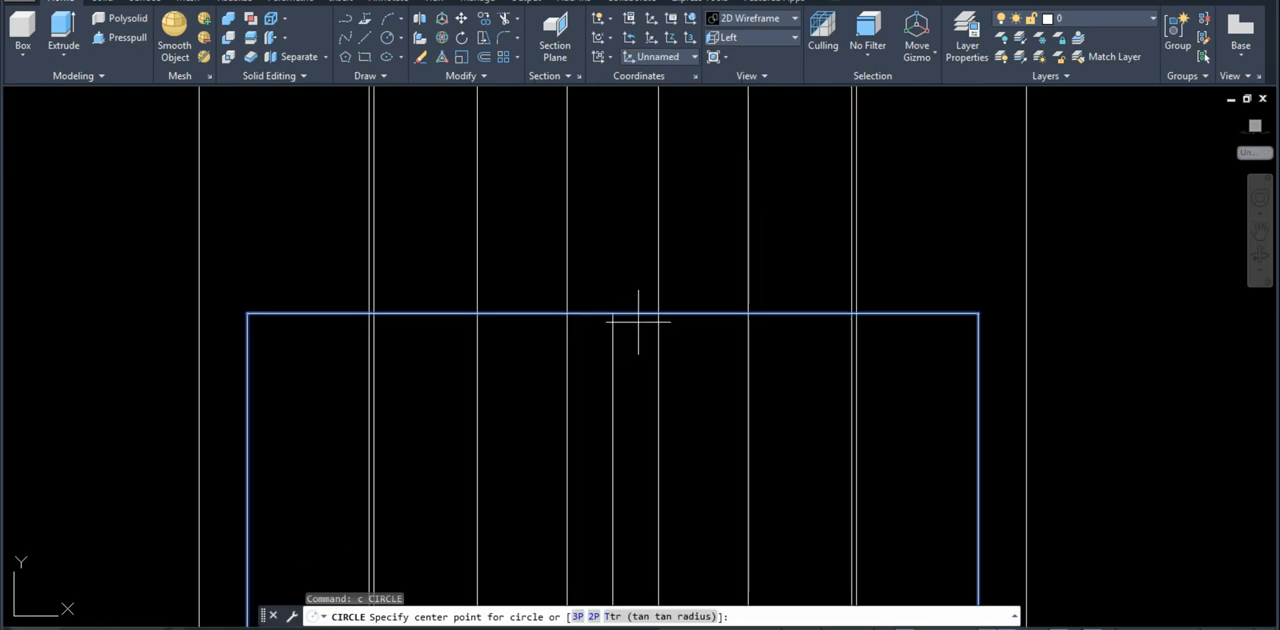
pyautogui.click(615, 313)
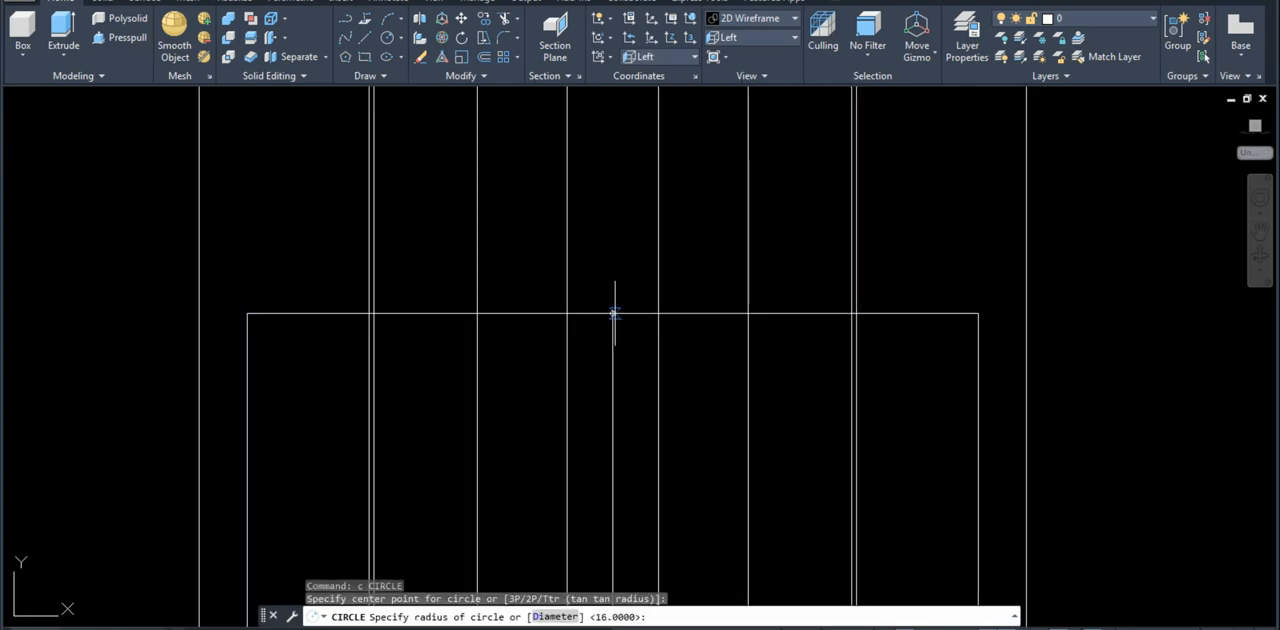
pyautogui.write('16')
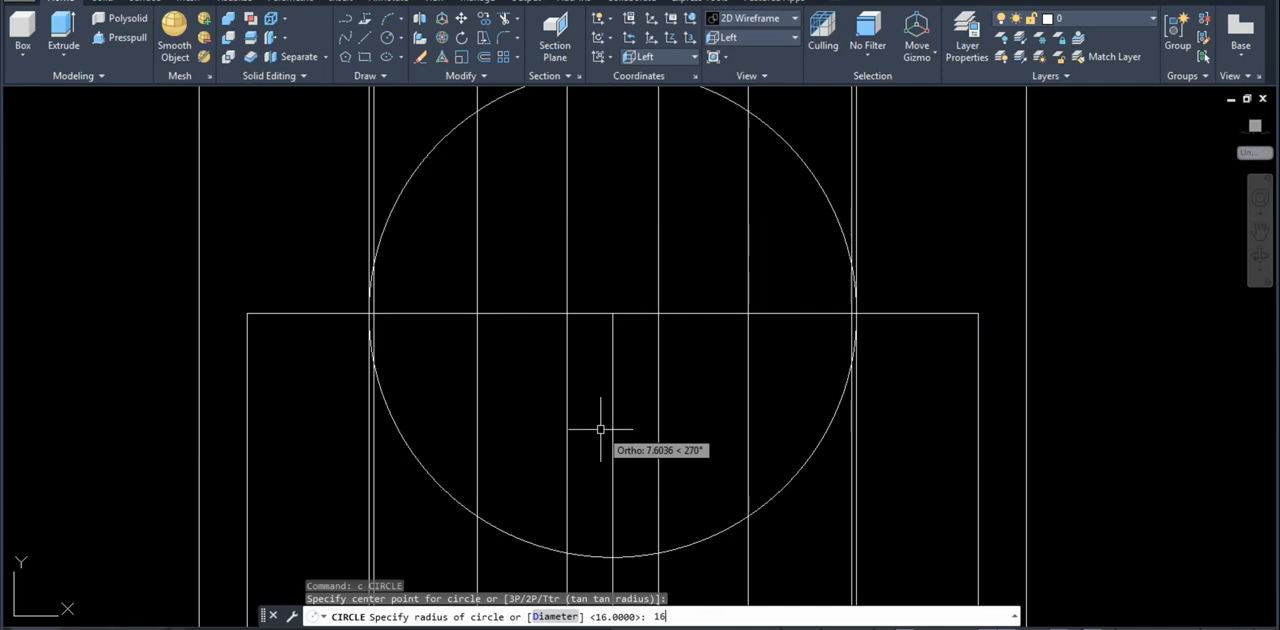
pyautogui.press('Return')
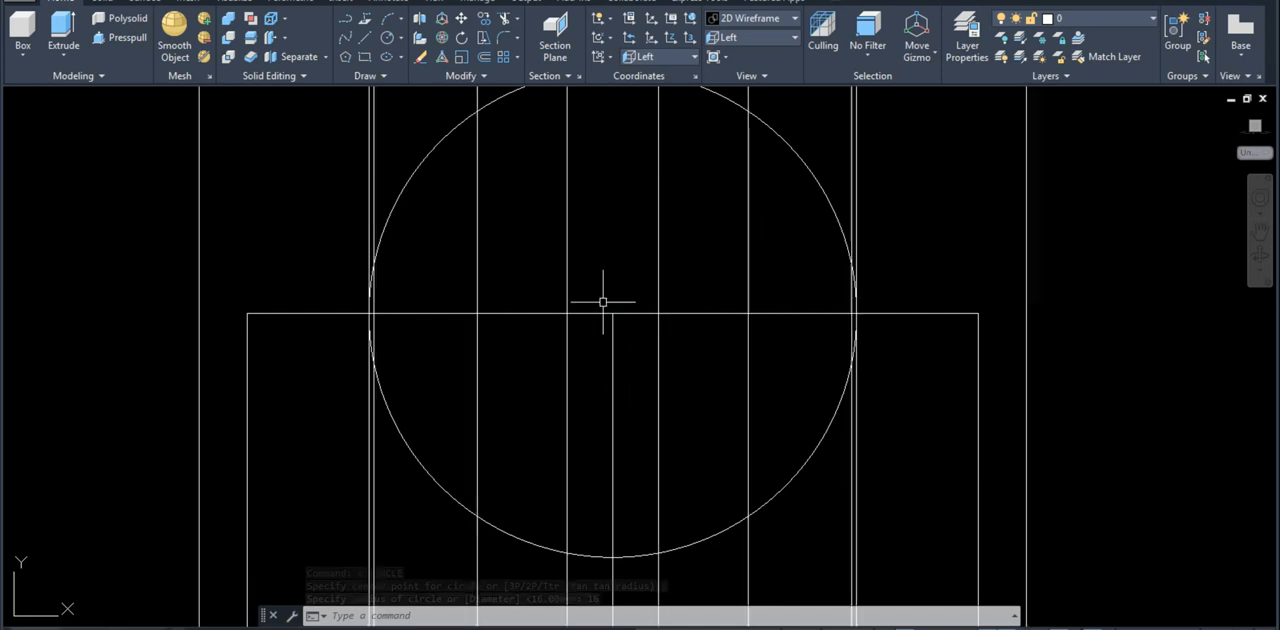
# Step: Draw a horizontal line 16 long from the circle's centre to its right-hand side along the arm's upper edge
pyautogui.write('l')
pyautogui.press('Return')
pyautogui.scroll(2, 475, 329)
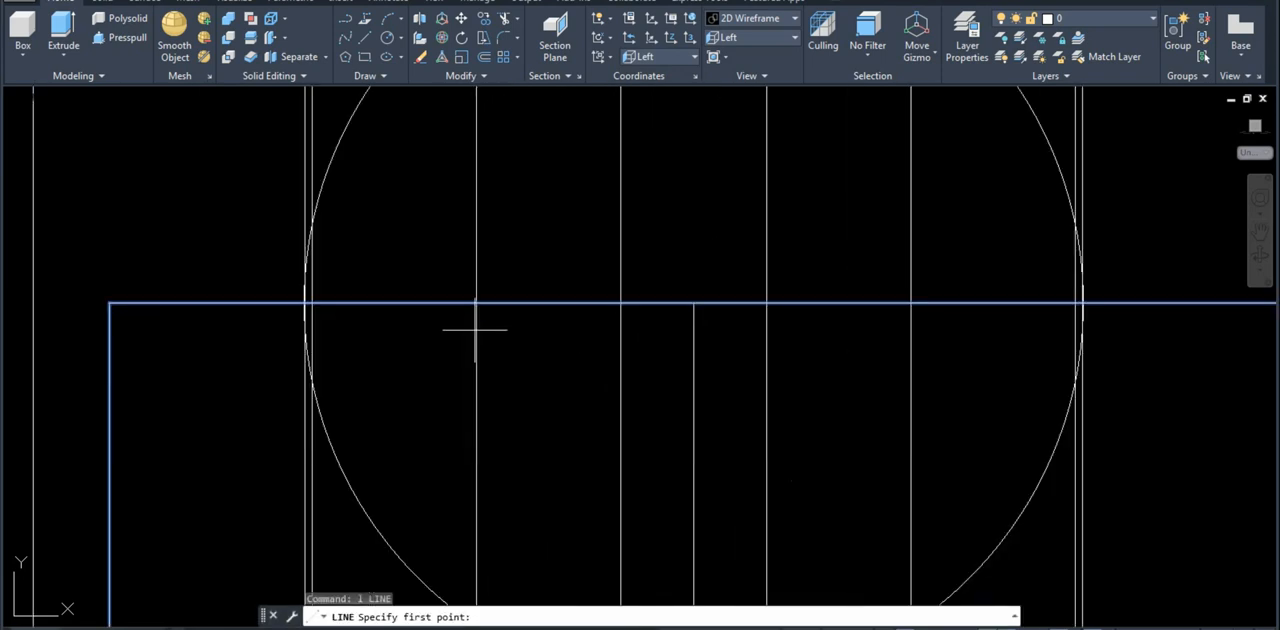
pyautogui.scroll(4, 1043, 266)
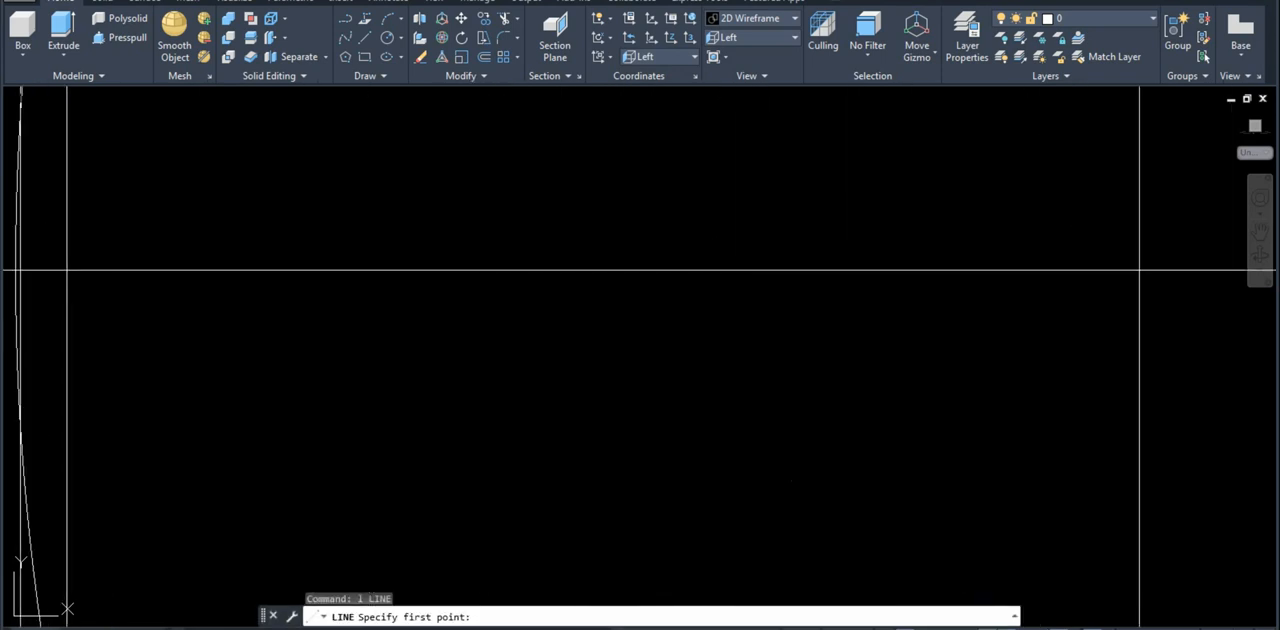
pyautogui.scroll(-5, 1139, 270)
pyautogui.scroll(4, 529, 341)
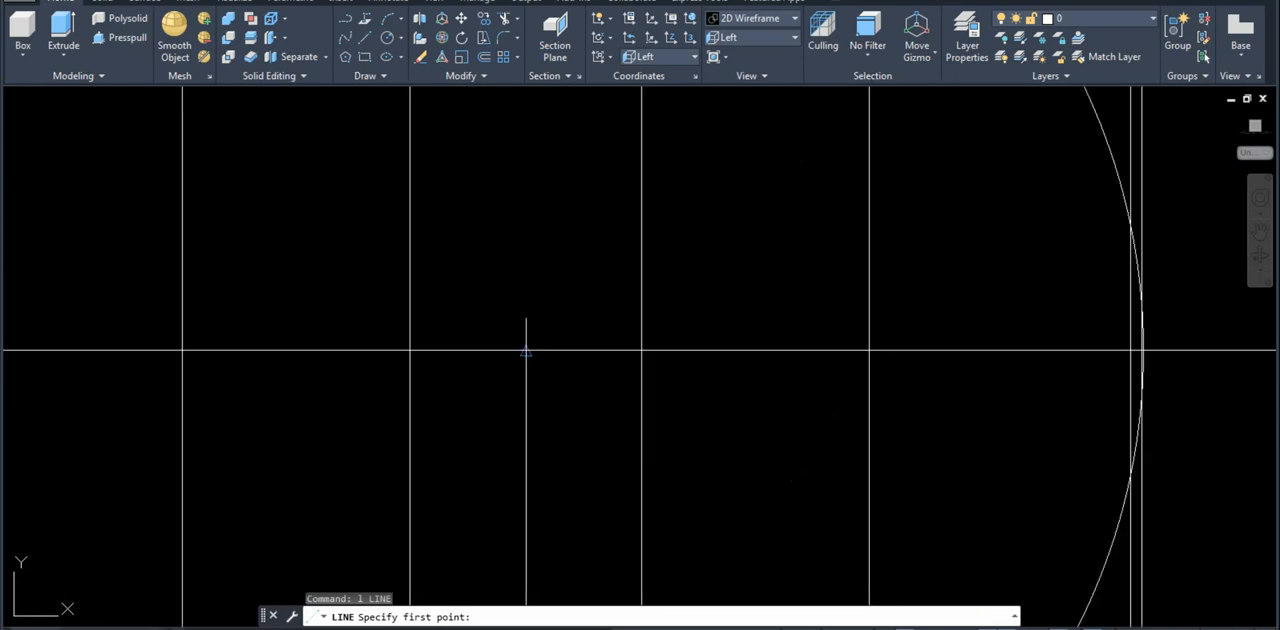
pyautogui.click(526, 350)
pyautogui.scroll(-3, 731, 341)
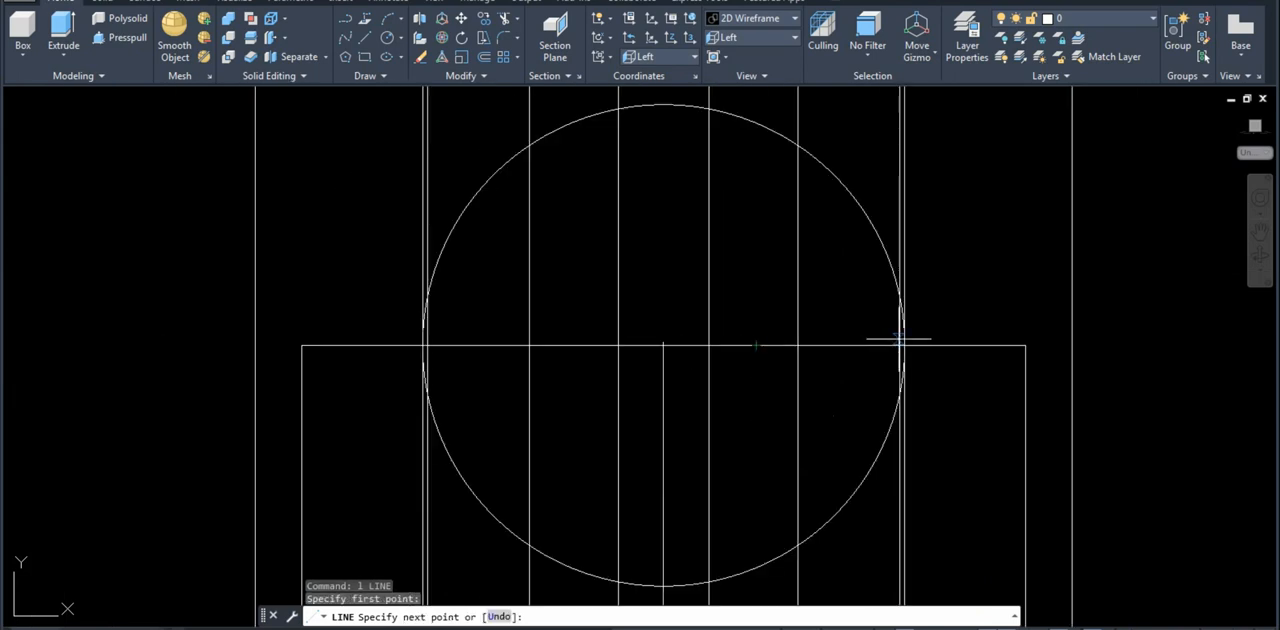
pyautogui.write('1')
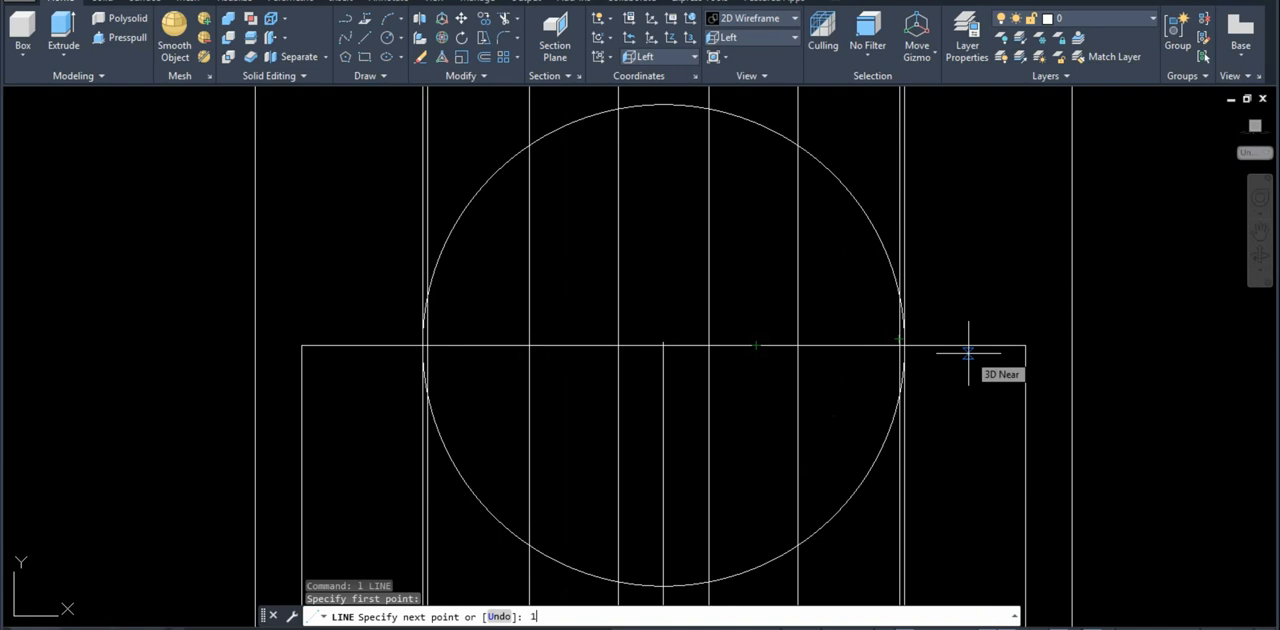
pyautogui.write('6')
pyautogui.press('Return')
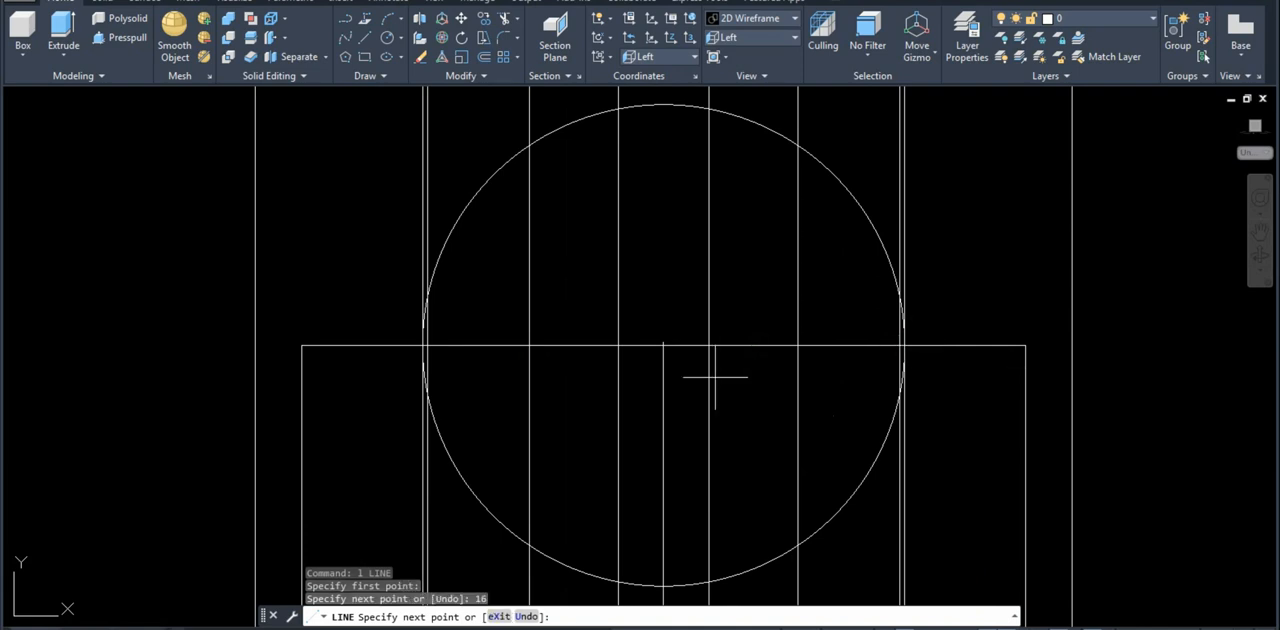
pyautogui.scroll(4, 880, 360)
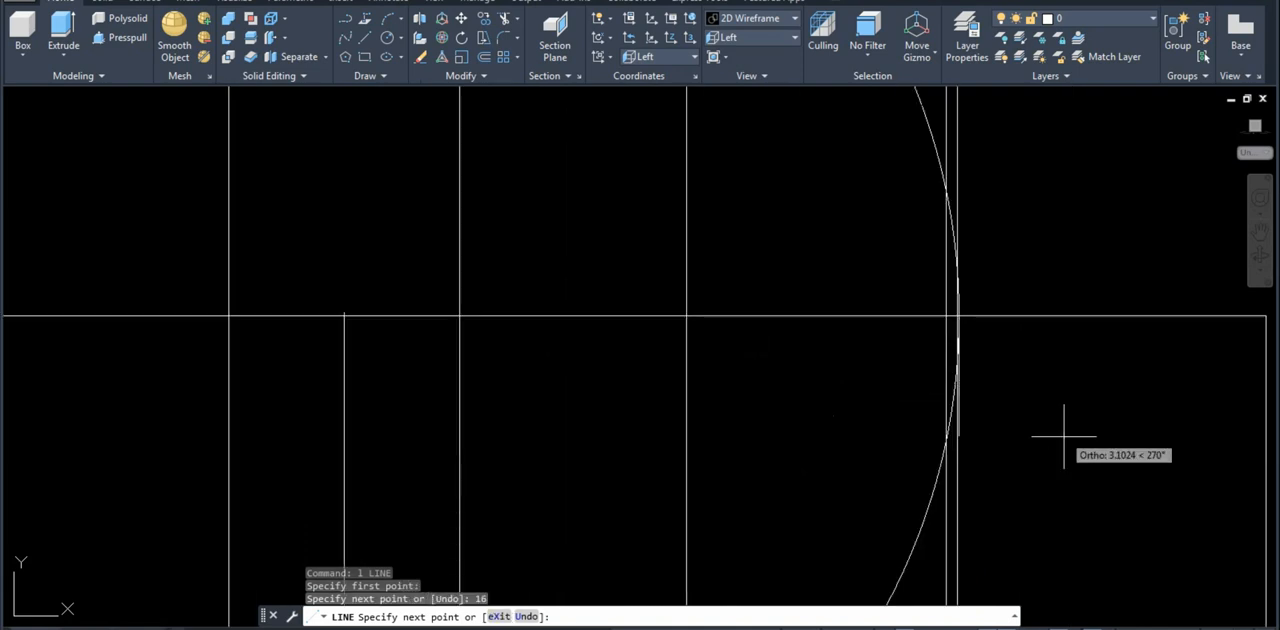
pyautogui.scroll(6, 754, 189)
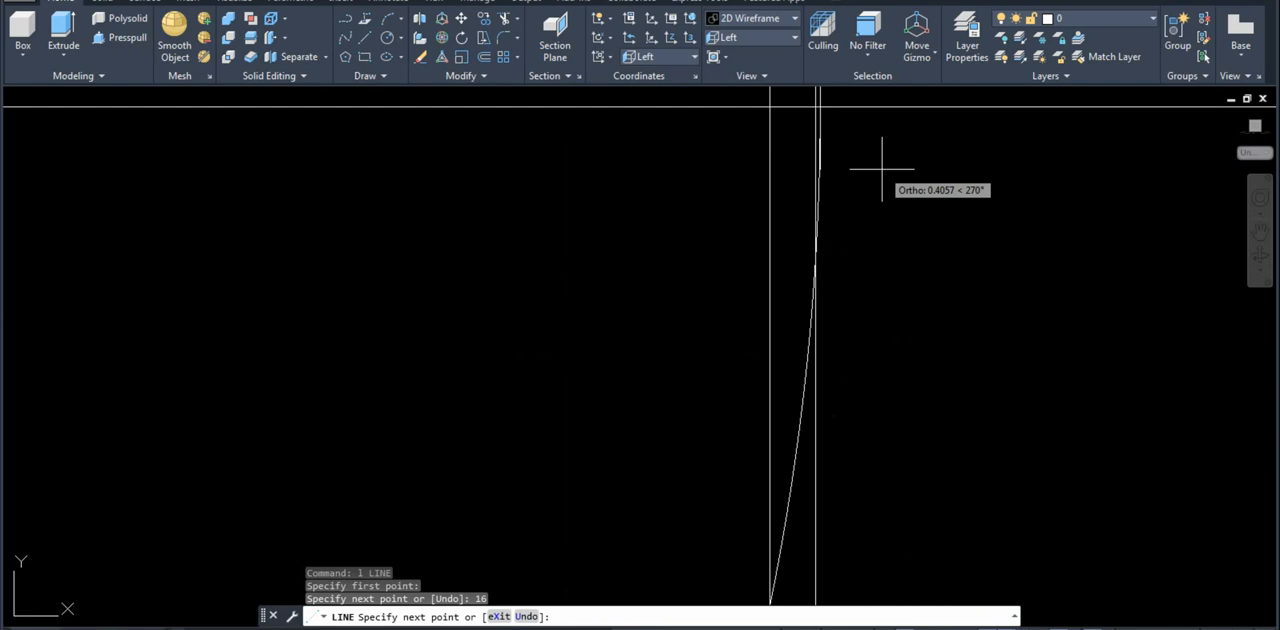
pyautogui.moveTo(809, 179); pyautogui.dragTo(781, 406, button='middle')
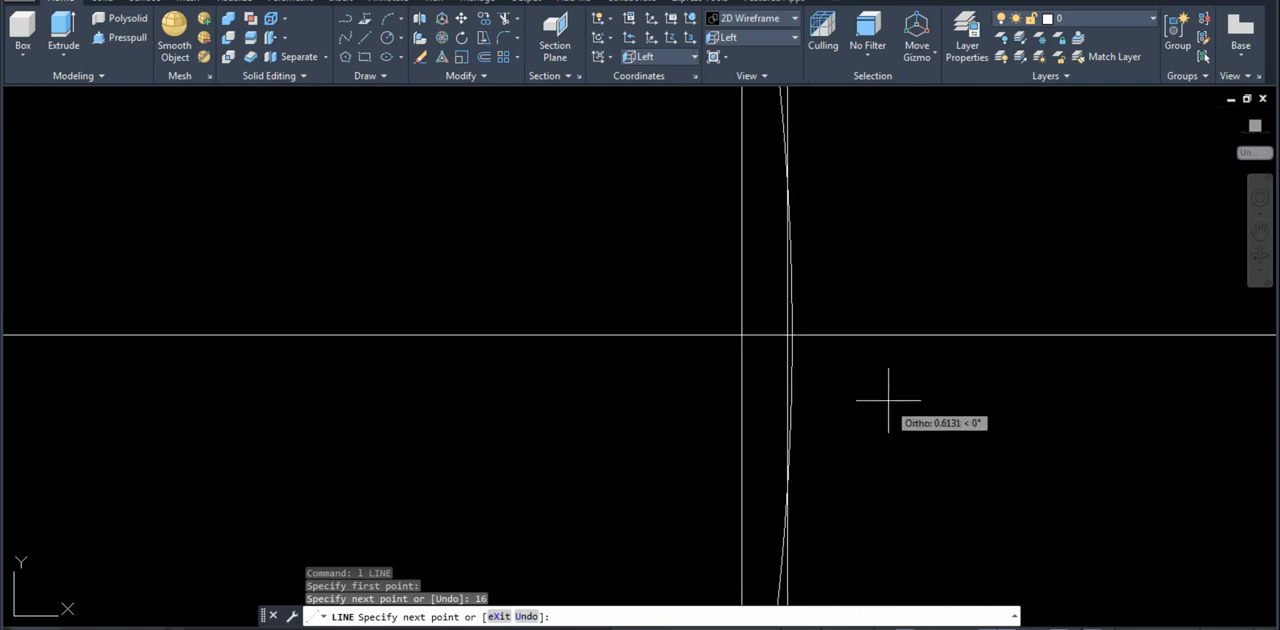
pyautogui.press('Return')
pyautogui.press('Return')
# Step: Draw a second horizontal line 16 long from the circle's centre to its left-hand side
pyautogui.scroll(-8, 853, 368)
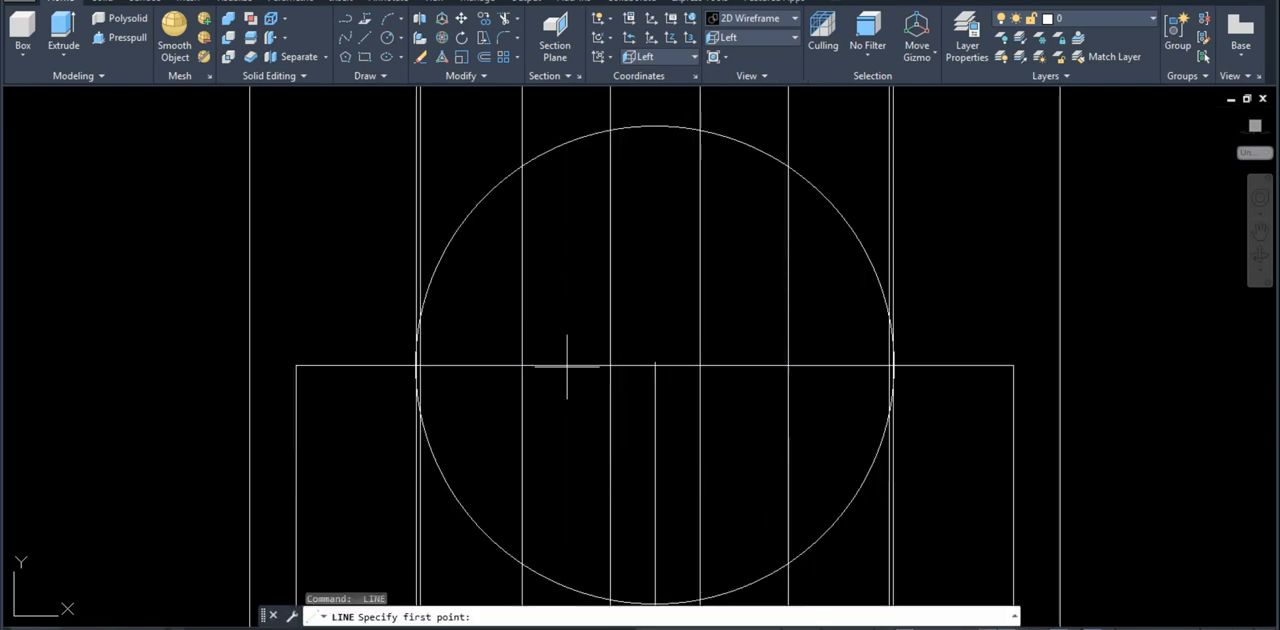
pyautogui.scroll(2, 669, 366)
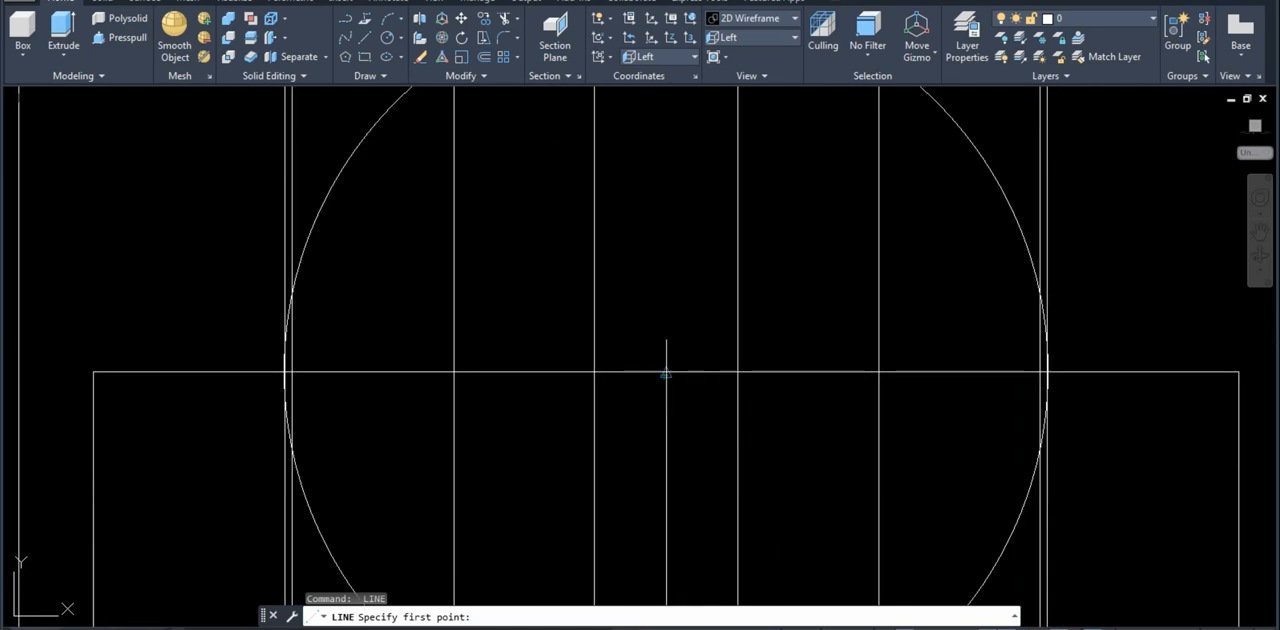
pyautogui.click(666, 373)
pyautogui.write('16')
pyautogui.press('Return')
# Step: Trim away the half of the circle above the arm's upper edge
pyautogui.press('Return')
pyautogui.write('tr')
pyautogui.press('Return')
pyautogui.click(329, 189)
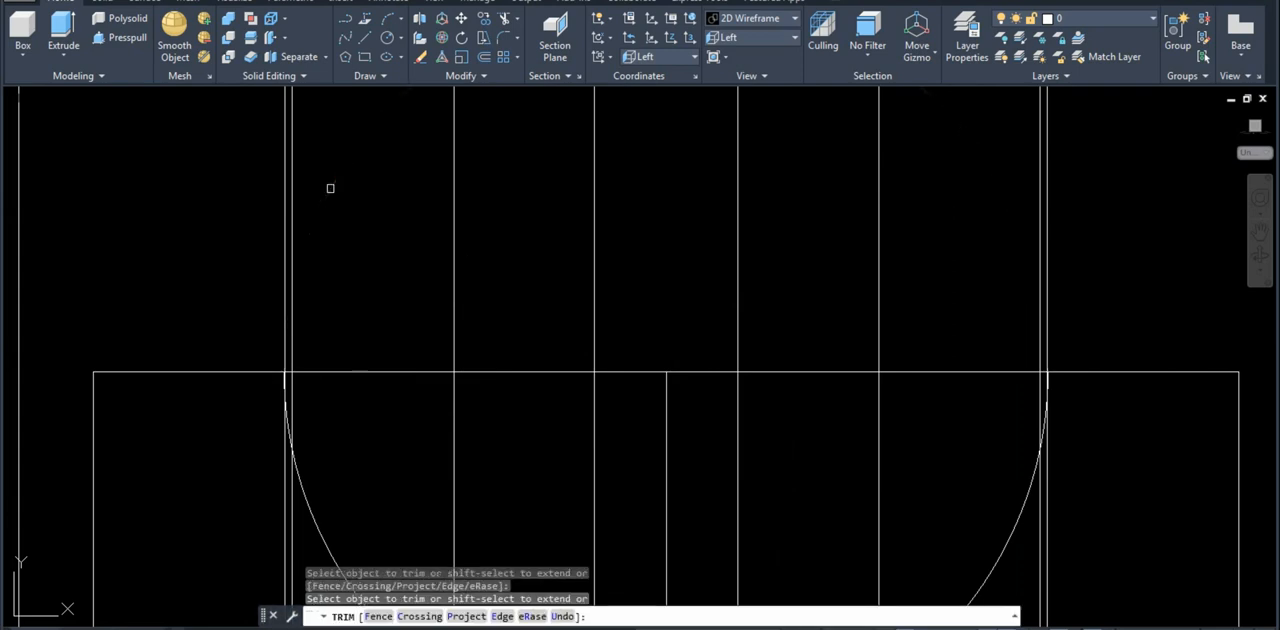
pyautogui.scroll(-6, 746, 403)
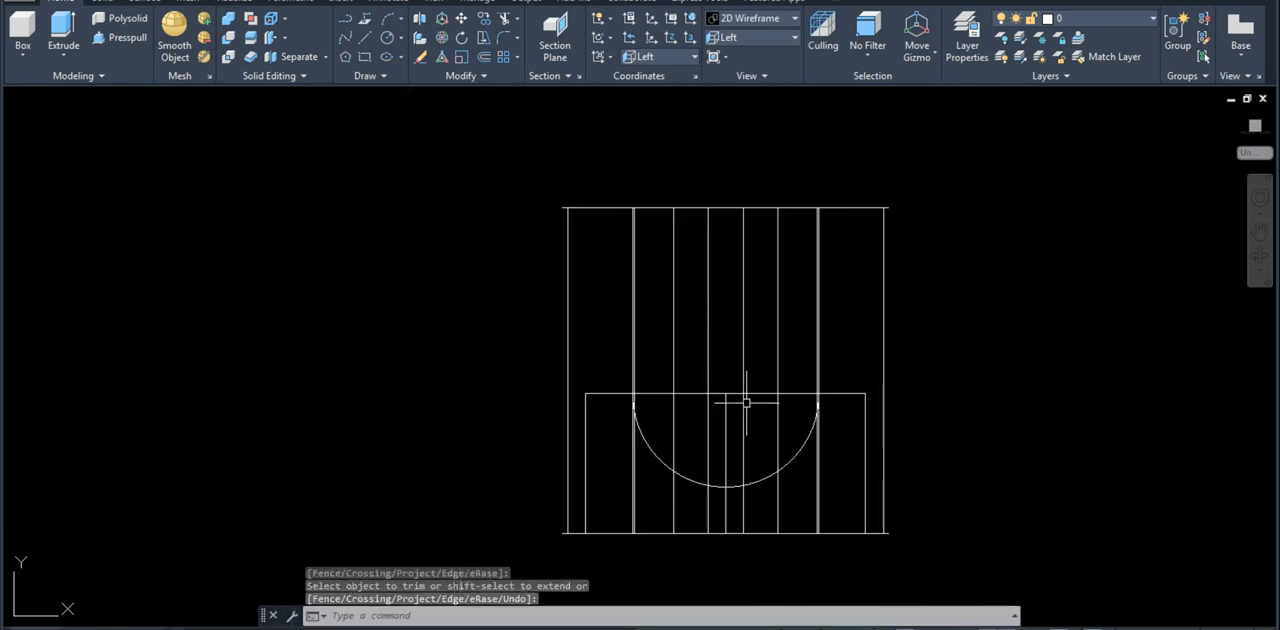
# Step: Convert the lower semicircle and the two 16-long lines closing it into a region
pyautogui.write('reg')
pyautogui.press('Return')
pyautogui.scroll(4, 666, 408)
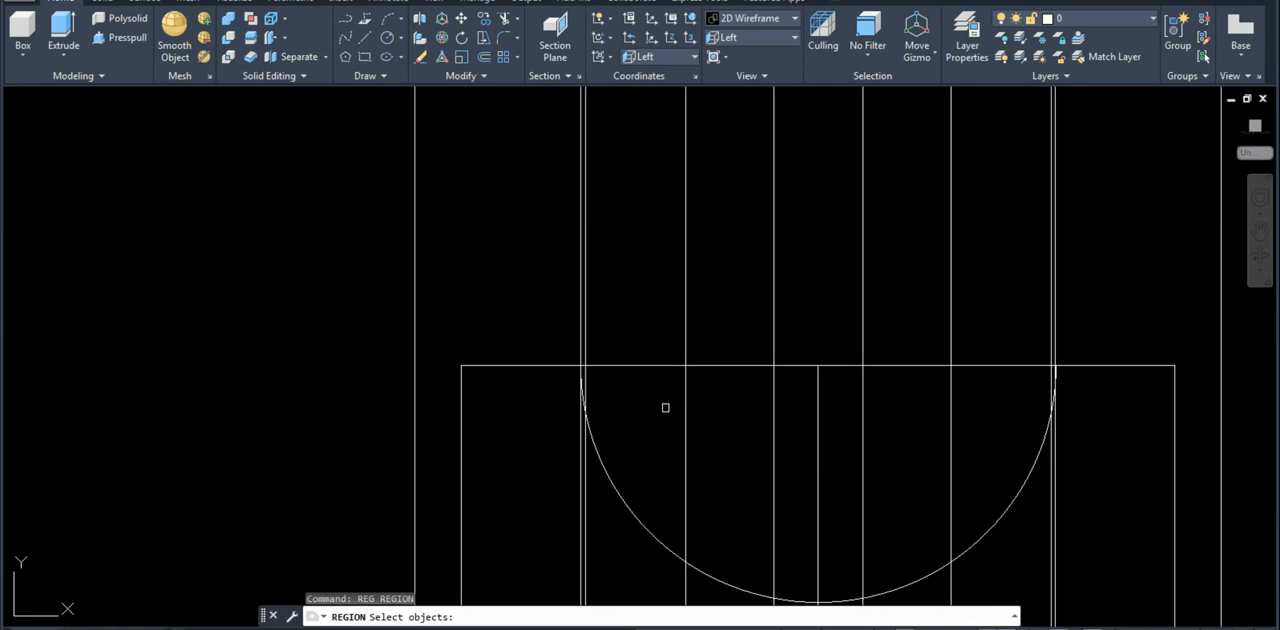
pyautogui.click(640, 366)
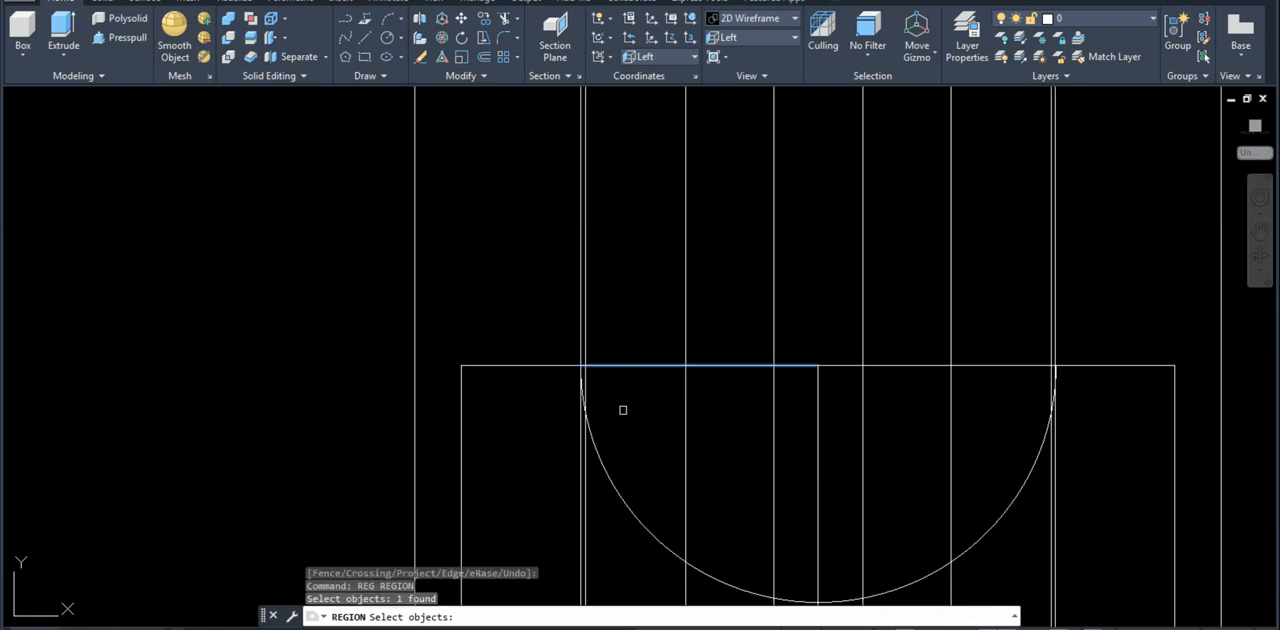
pyautogui.click(610, 480)
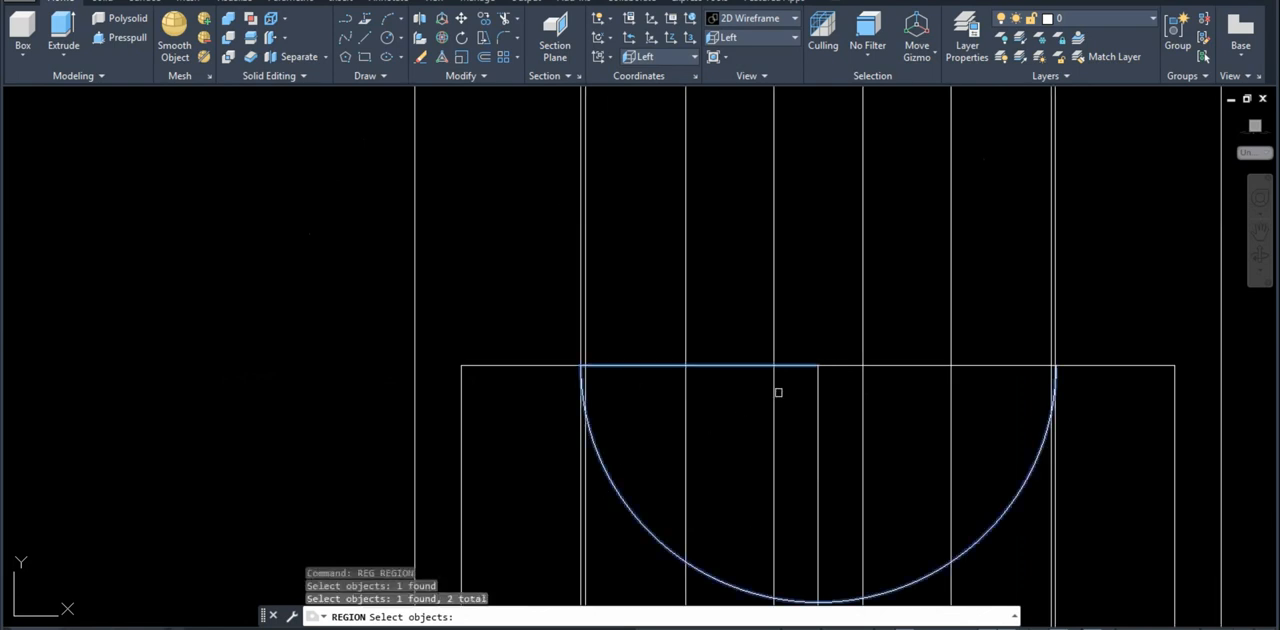
pyautogui.click(846, 366)
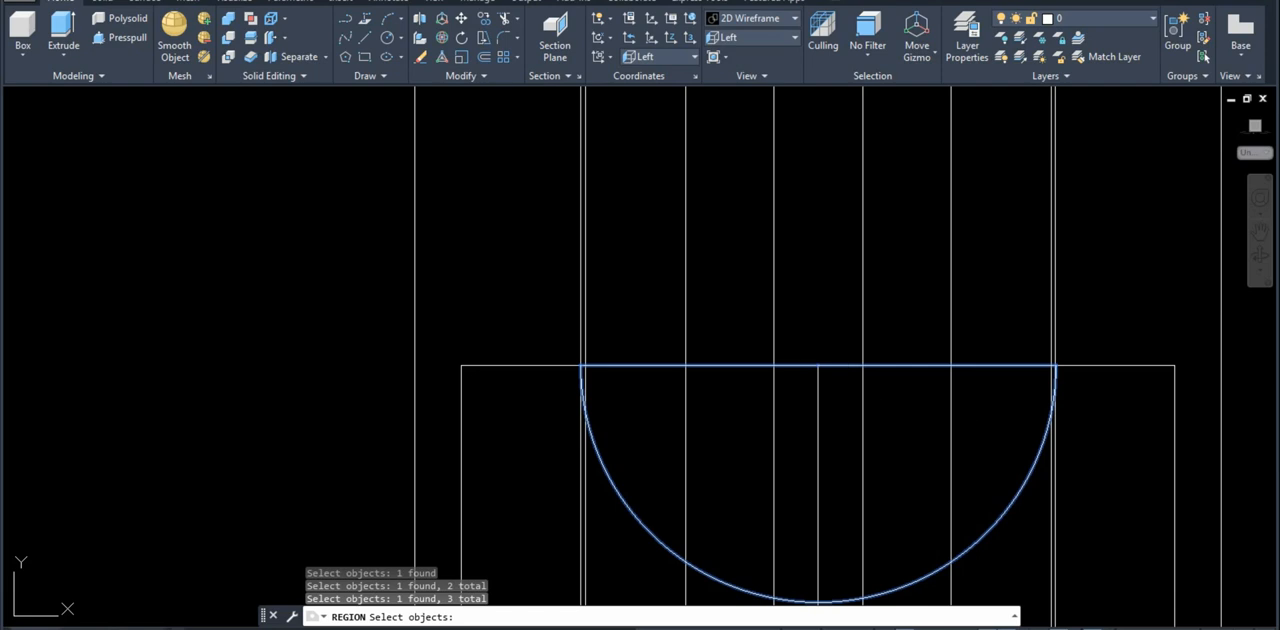
pyautogui.press('Return')
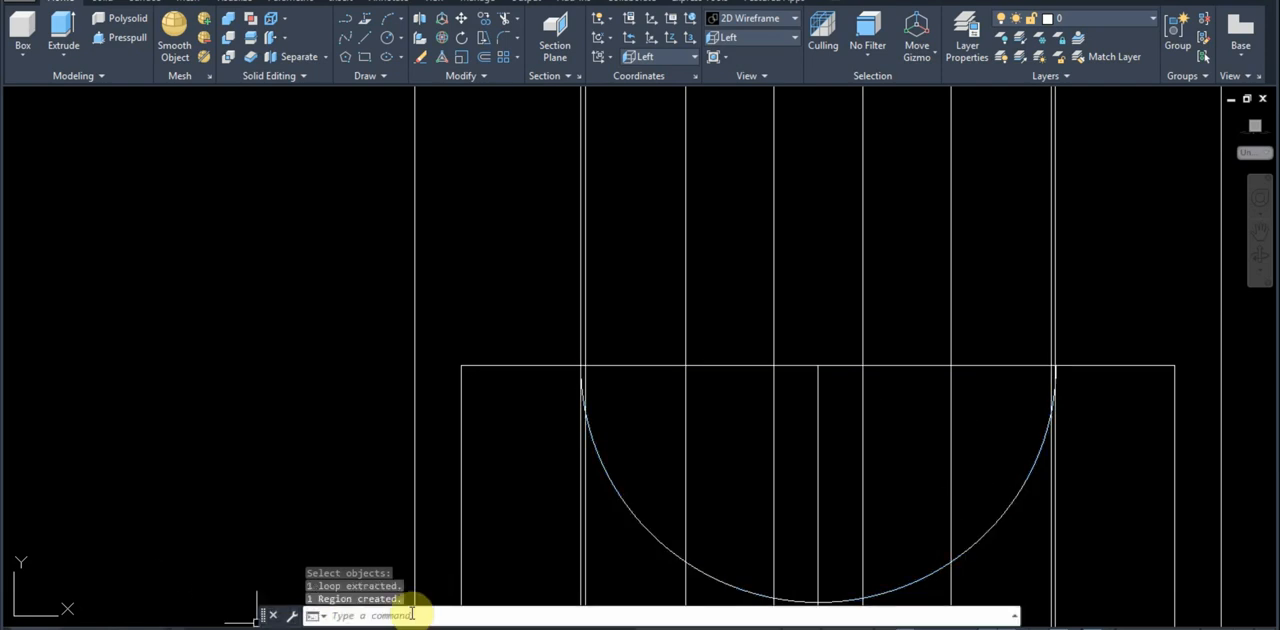
# Step: Orbit the model to a tilted 3D view showing the semicircular region on the arm's end face
pyautogui.scroll(-2, 490, 366)
pyautogui.moveTo(624, 422); pyautogui.dragTo(601, 367, button='middle')
pyautogui.scroll(-2, 729, 367)
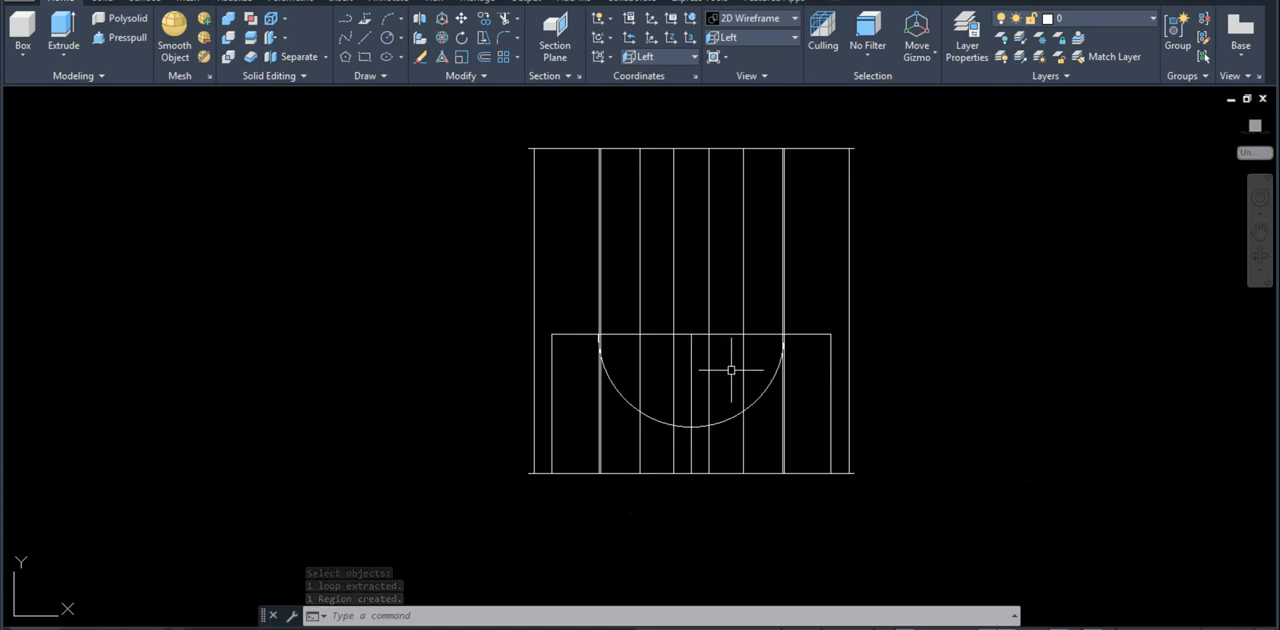
pyautogui.moveTo(789, 523)
pyautogui.keyDown('shift'); pyautogui.mouseDown(button='middle')
pyautogui.moveTo(767, 533)
pyautogui.moveTo(769, 507)
pyautogui.moveTo(657, 601)
pyautogui.mouseUp(button='middle'); pyautogui.keyUp('shift')
pyautogui.scroll(2, 711, 446)
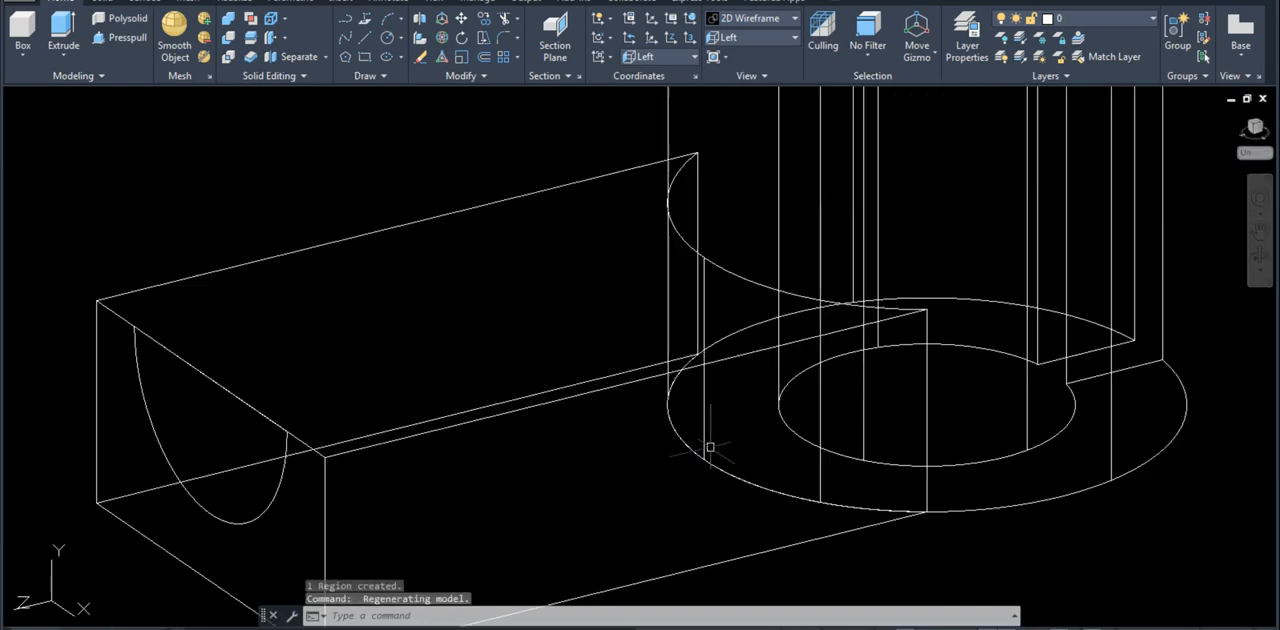
pyautogui.scroll(-4, 711, 446)
pyautogui.keyDown('shift'); pyautogui.moveTo(711, 446); pyautogui.dragTo(748, 442, button='middle'); pyautogui.keyUp('shift')
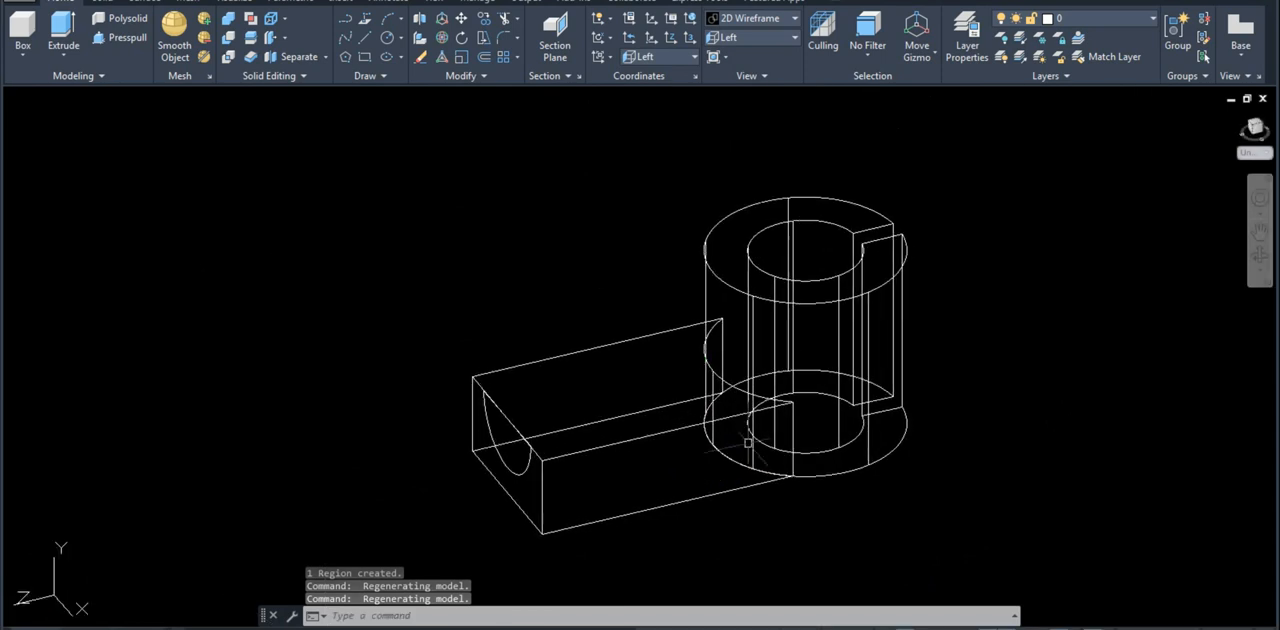
pyautogui.write('reg')
pyautogui.press('Return')
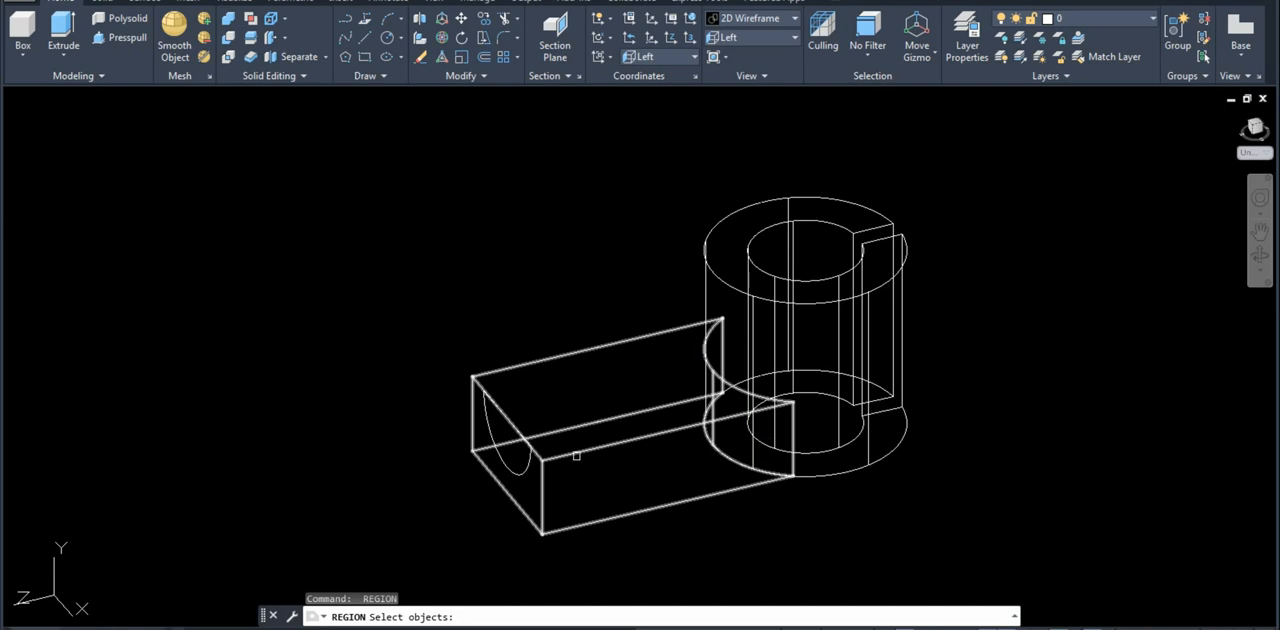
pyautogui.press('Escape')
pyautogui.press('Escape')
# Step: Check the cutout length in the reference drawing and extrude the semicircular region by -40 into the arm
pyautogui.click(163, 626)
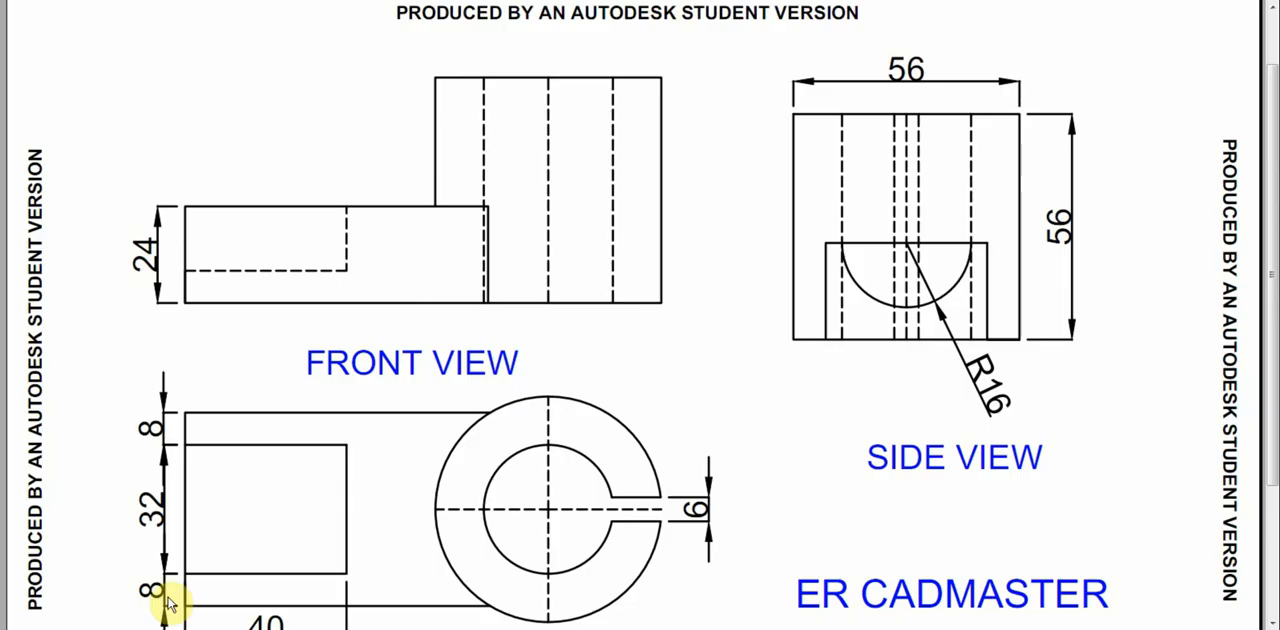
pyautogui.scroll(-2, 275, 510)
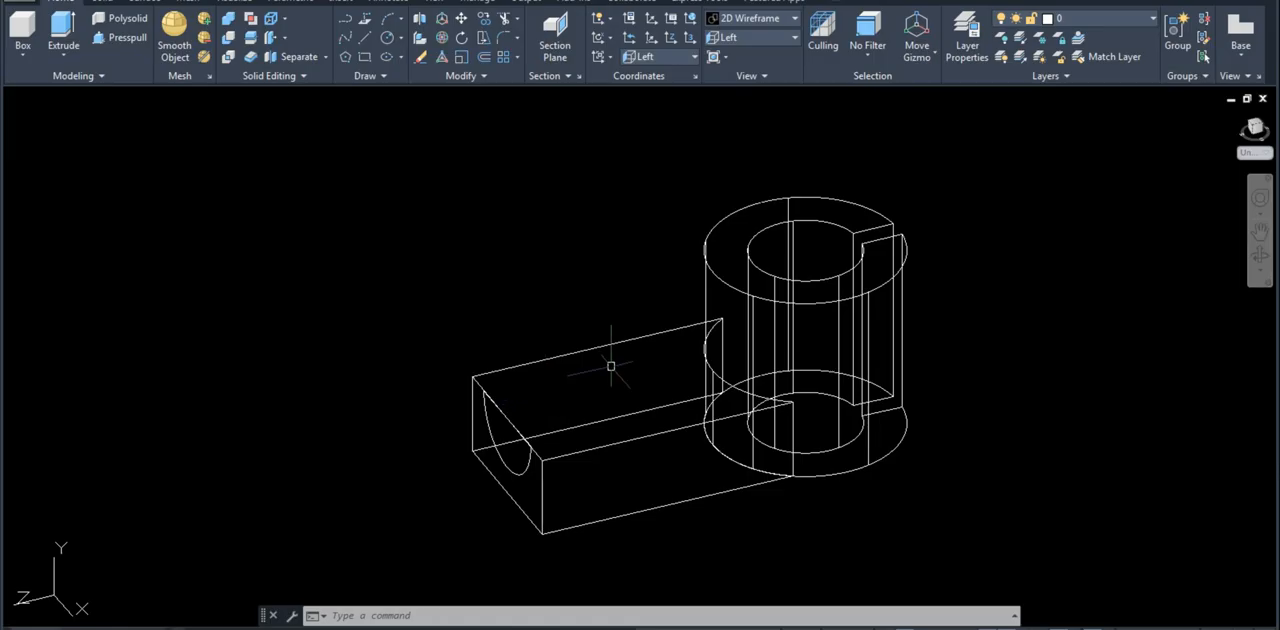
pyautogui.write('ext')
pyautogui.press('Return')
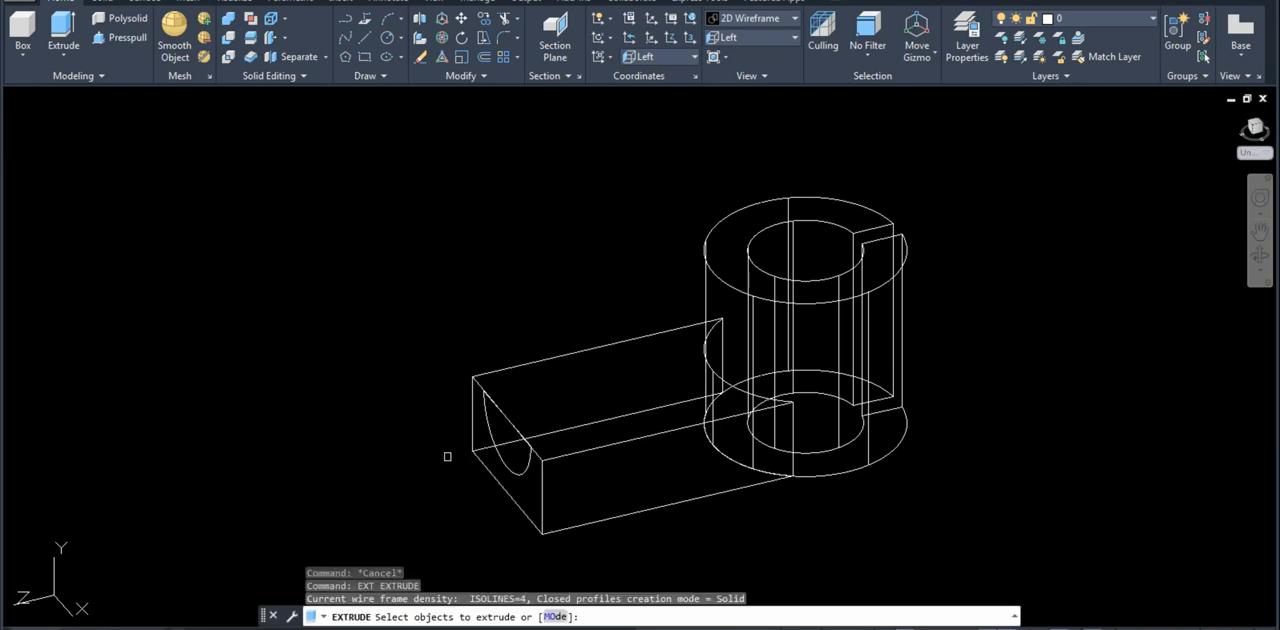
pyautogui.click(500, 460)
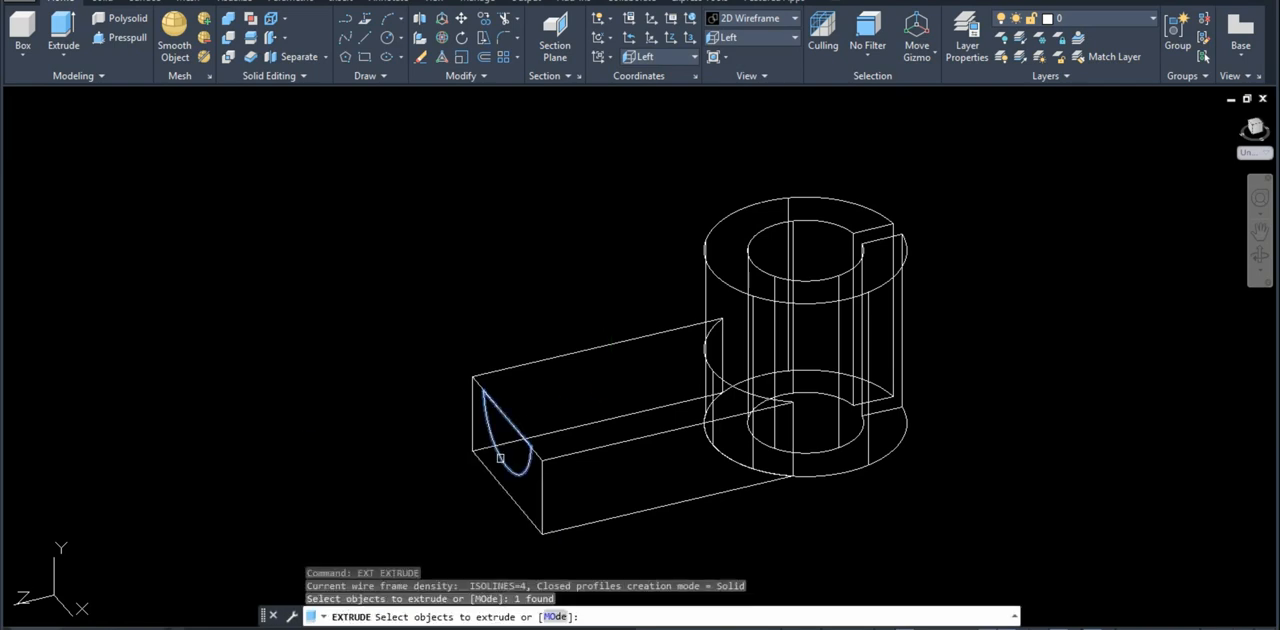
pyautogui.press('Return')
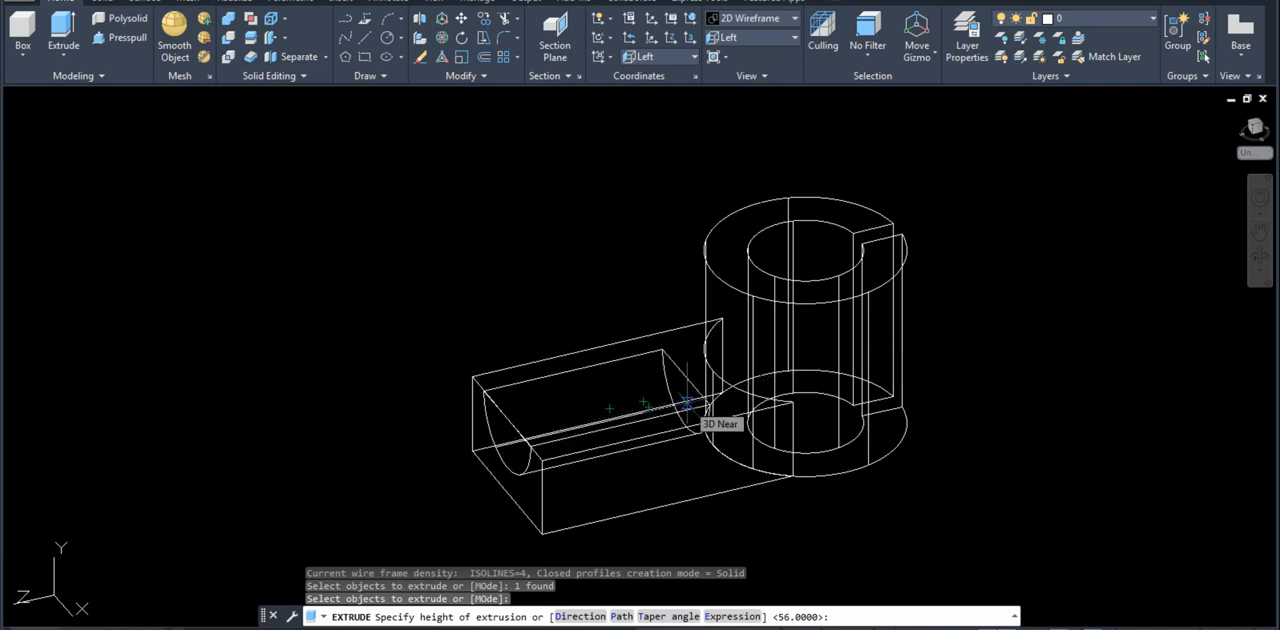
pyautogui.write('40')
pyautogui.press('Return')
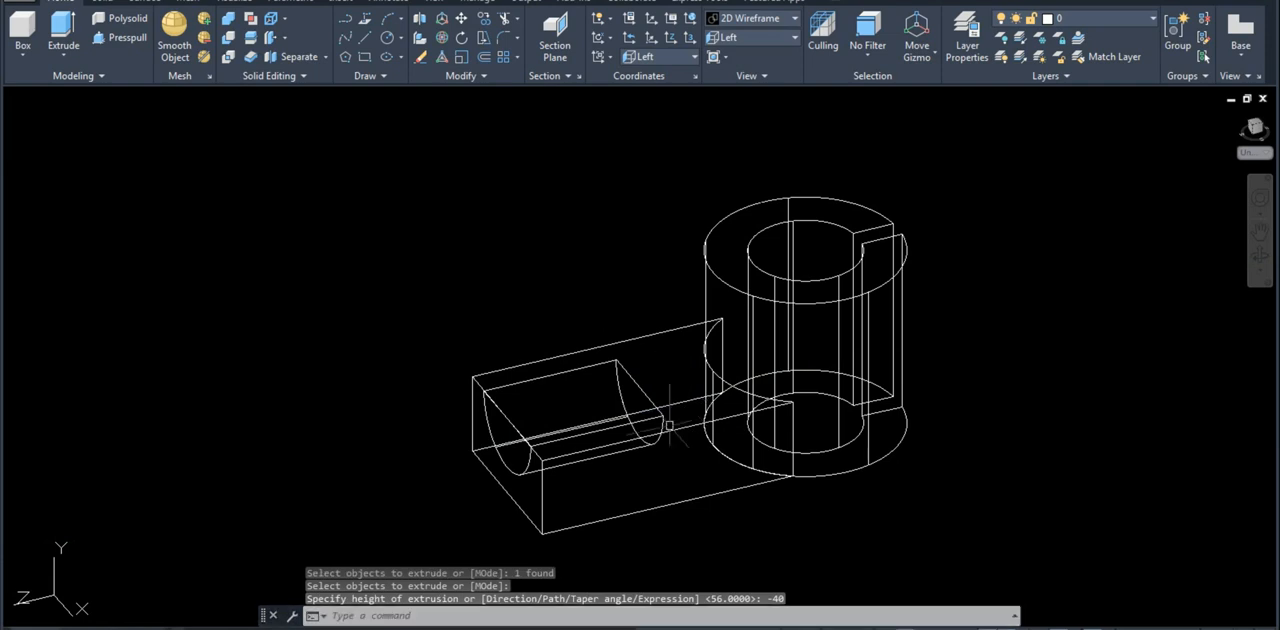
# Step: Subtract the extruded half-cylinder from the arm solid to cut the semicircular recess
pyautogui.write('Su')
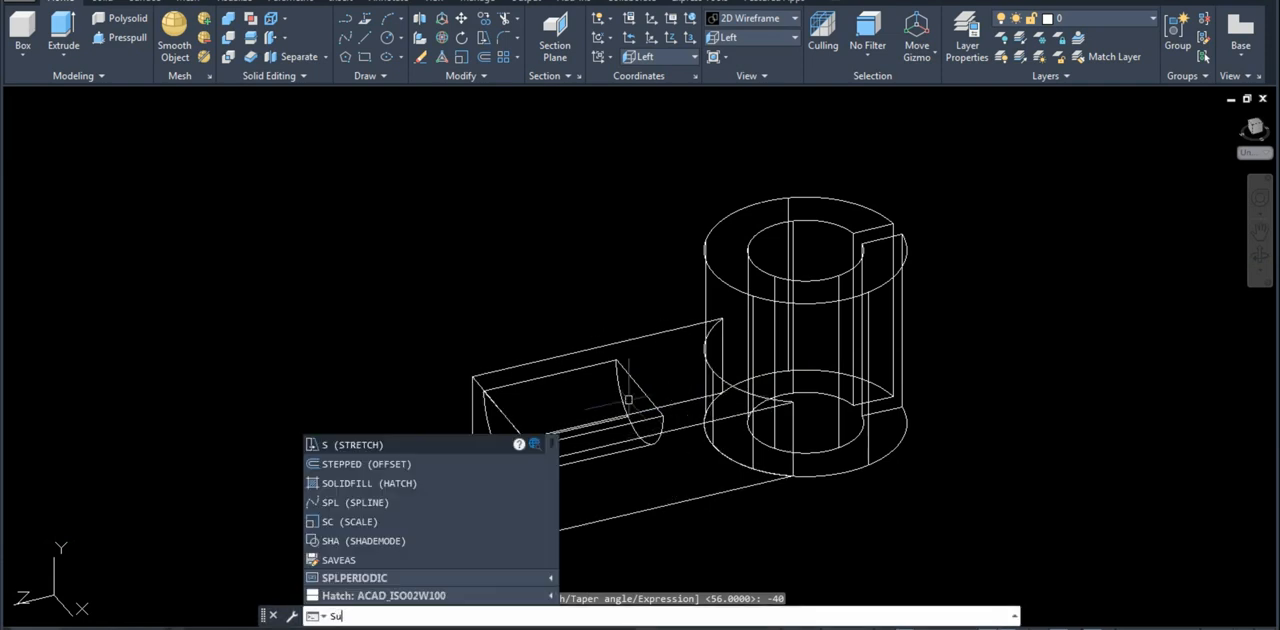
pyautogui.press('Return')
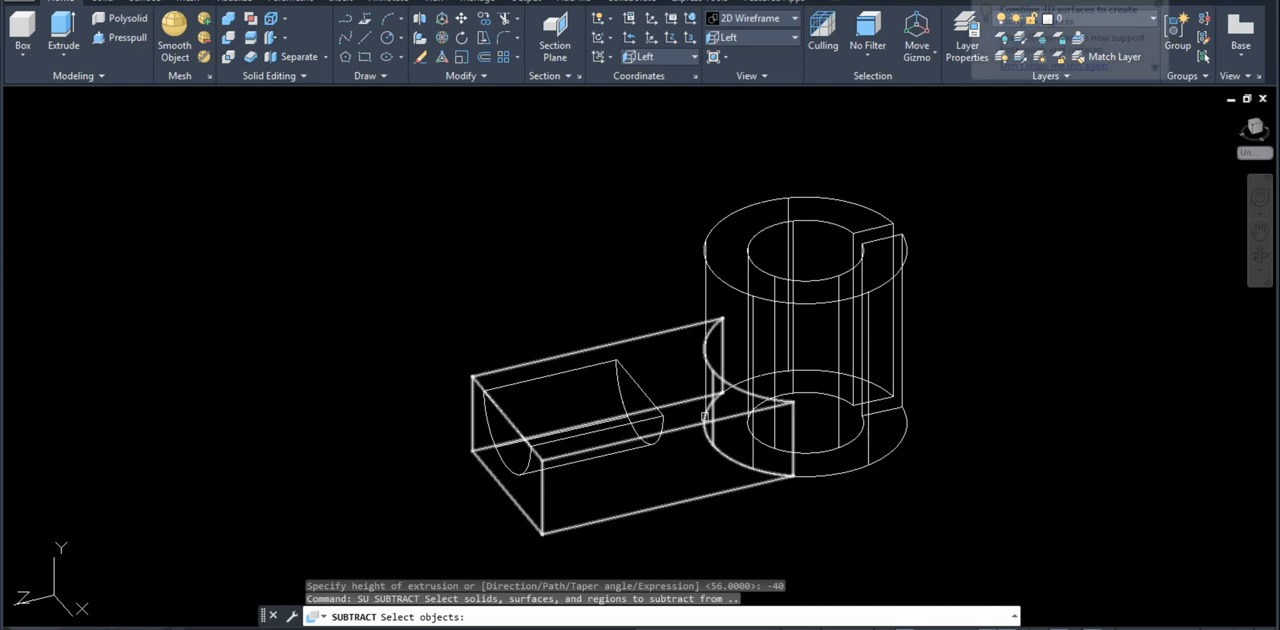
pyautogui.click(706, 415)
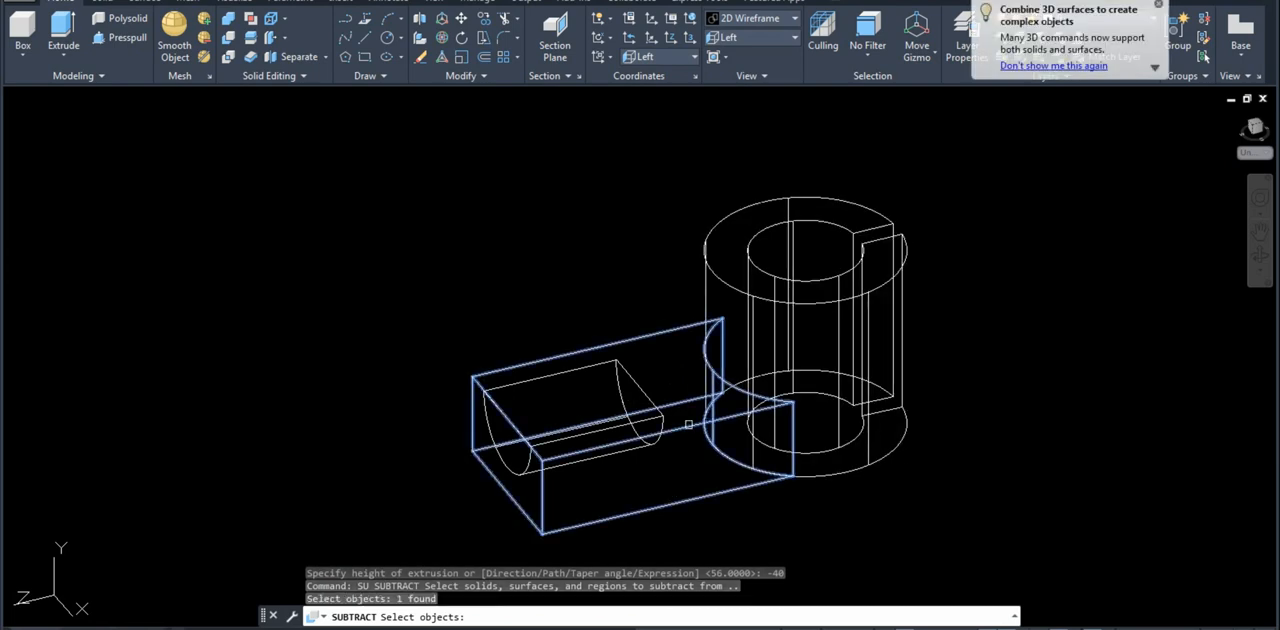
pyautogui.press('Return')
pyautogui.click(650, 400)
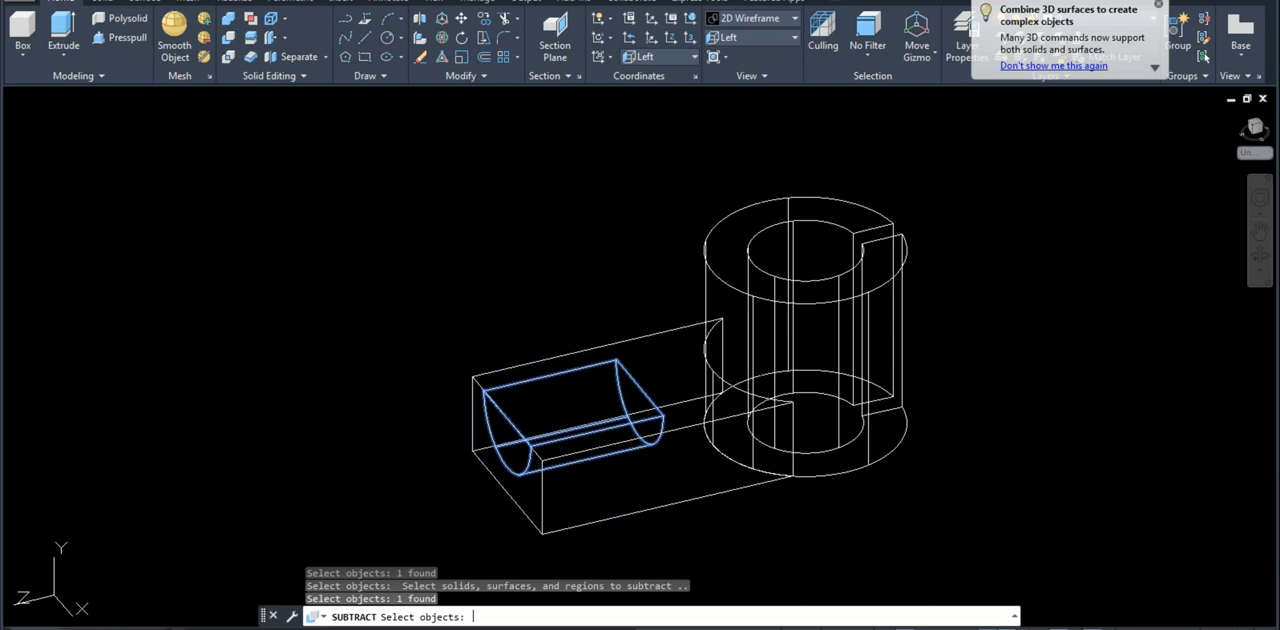
pyautogui.press('Return')
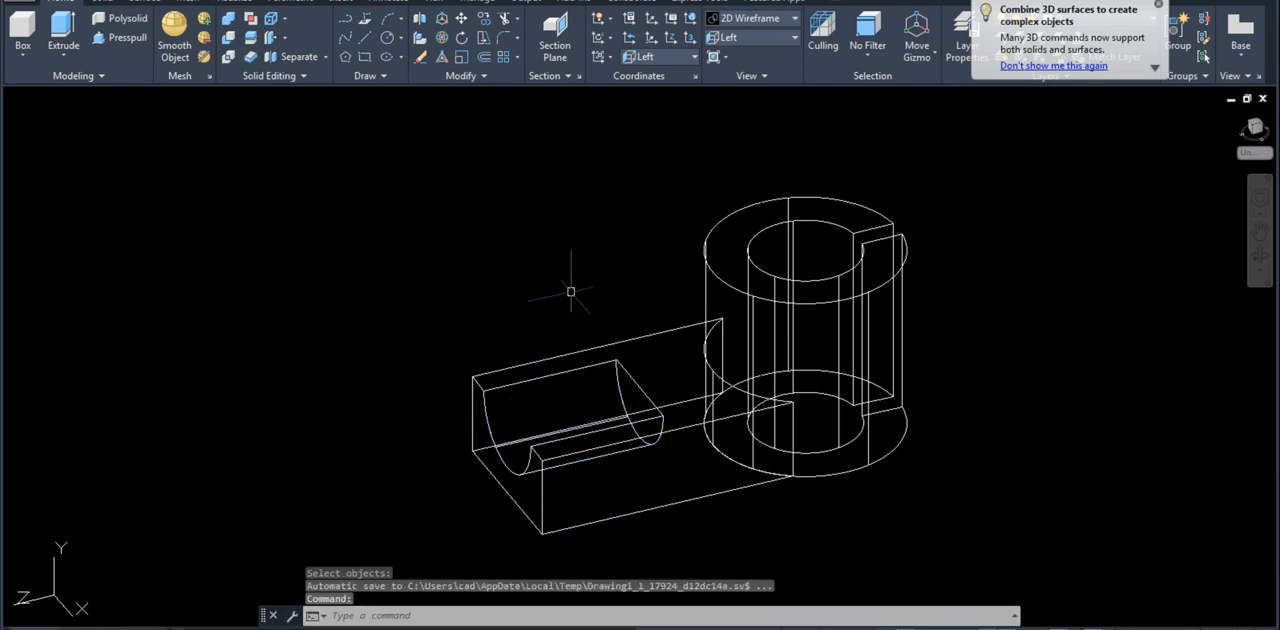
pyautogui.press('Escape')
pyautogui.press('Escape')
# Step: Set the model's shade mode to Conceptual
pyautogui.write('s')
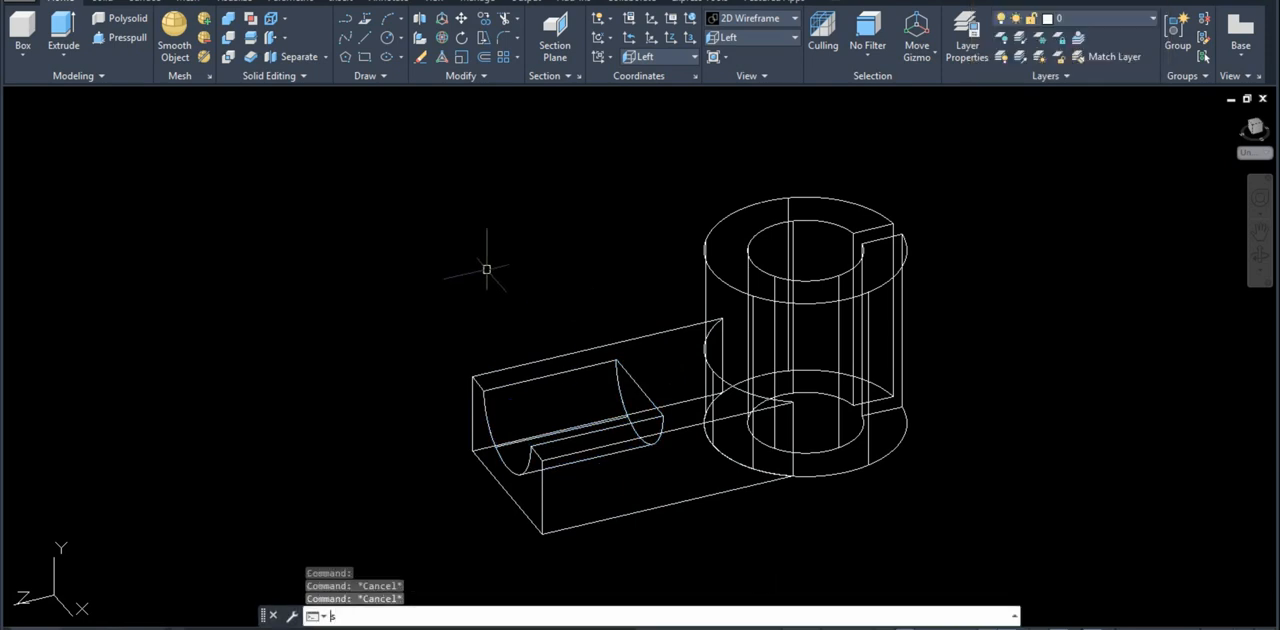
pyautogui.write('ha')
pyautogui.press('Return')
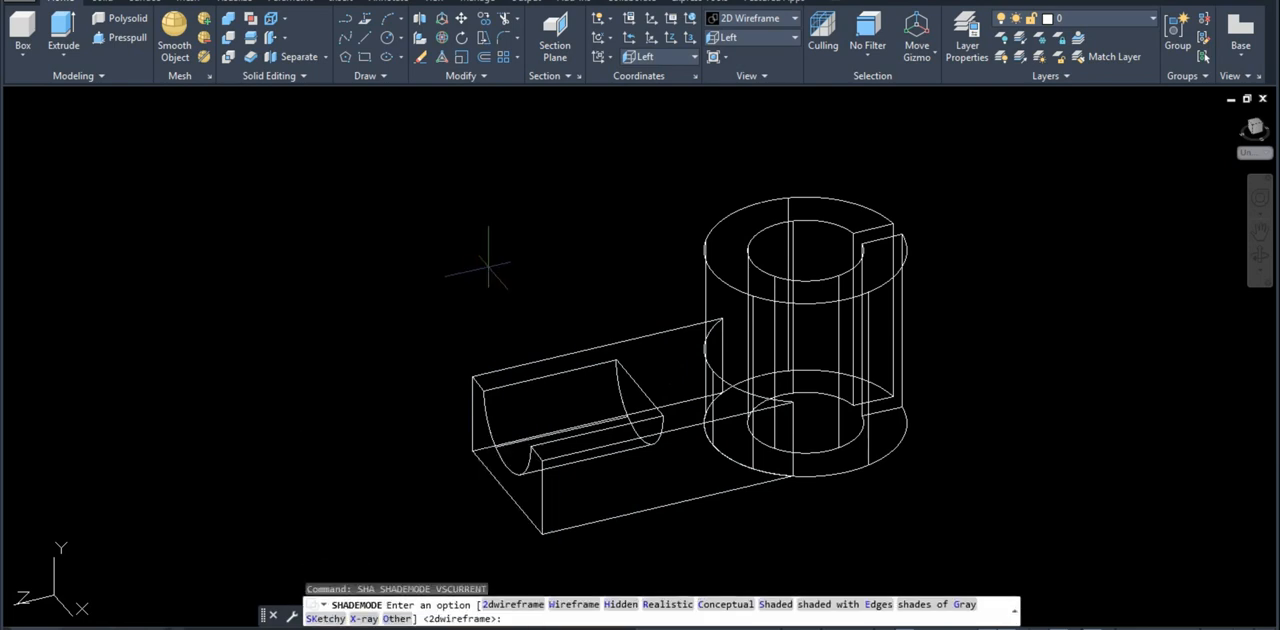
pyautogui.write('c')
pyautogui.press('Return')
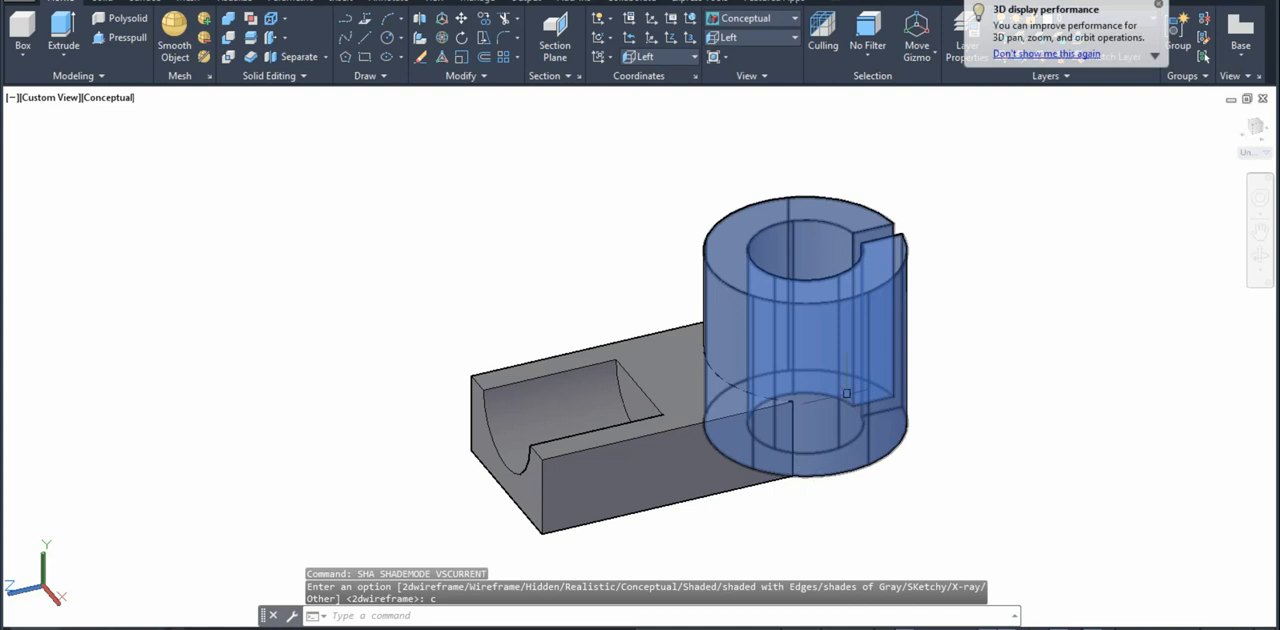